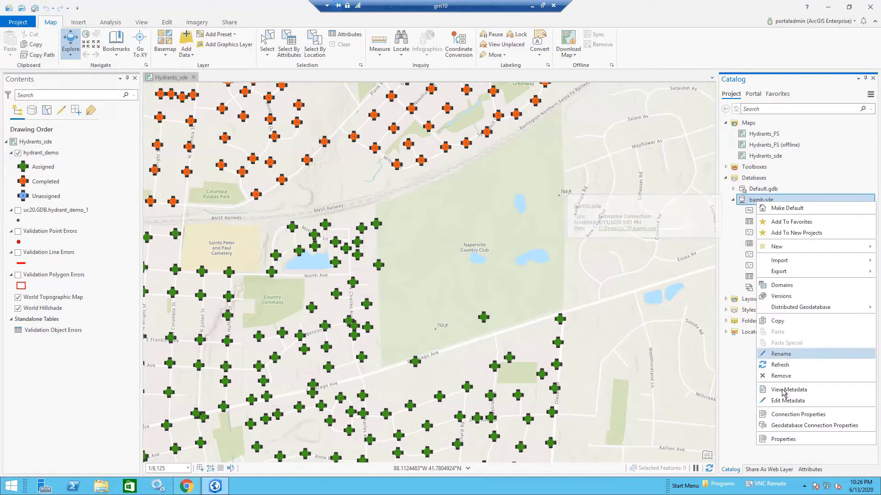
Step: Check the versioning type in the geodatabase connection properties of bamb.sde
left_click(814, 425)
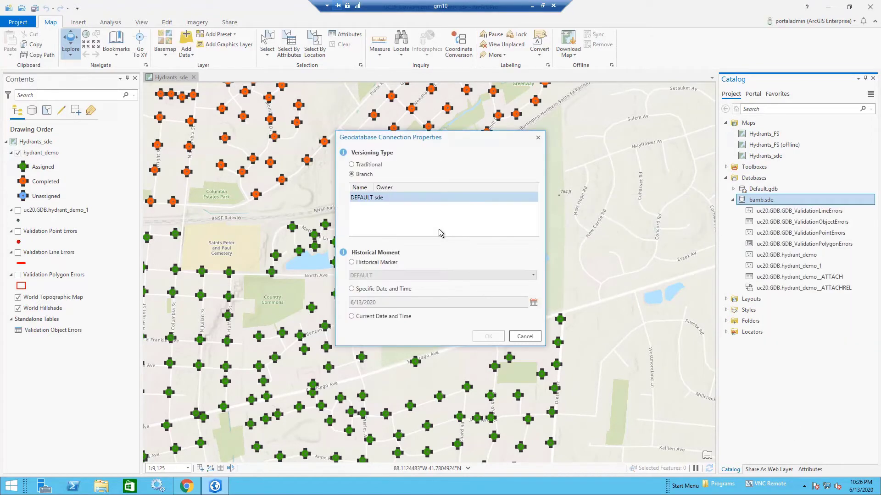
left_click(524, 337)
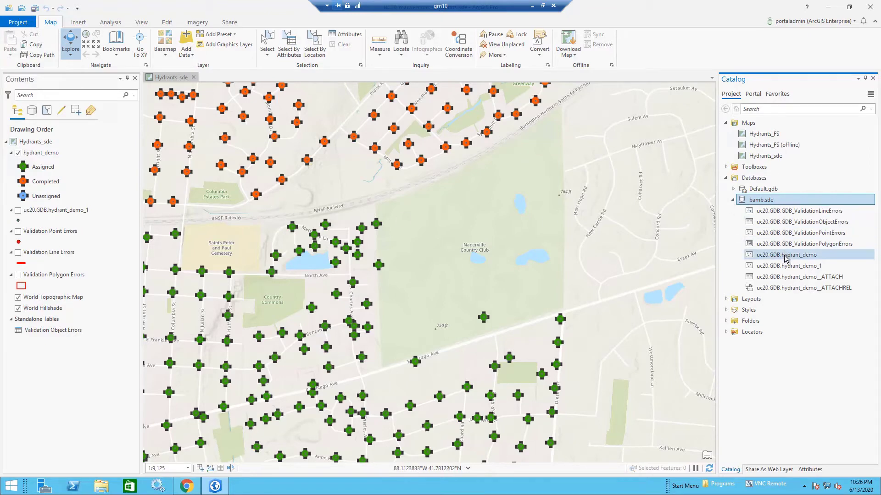
Step: Review the validation attribute rule of the uc20.GDB.hydrant_demo feature class, including its expression and error settings
mouse_move(785, 258)
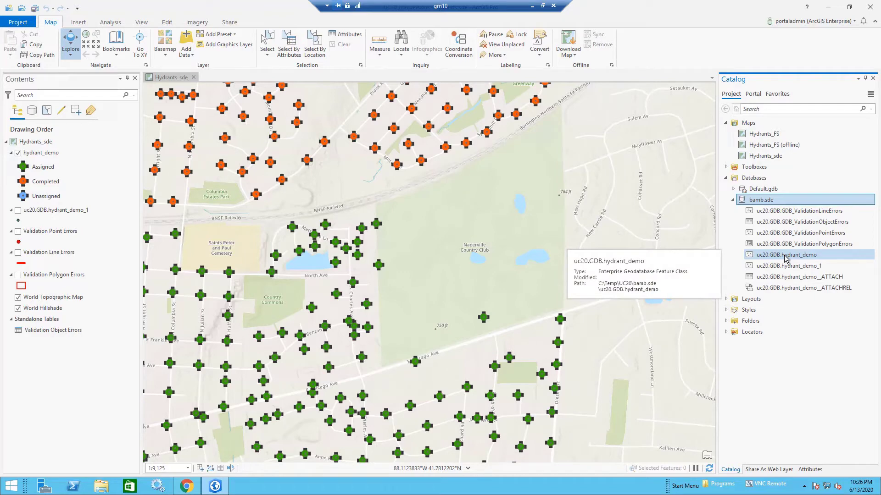
left_click(785, 259)
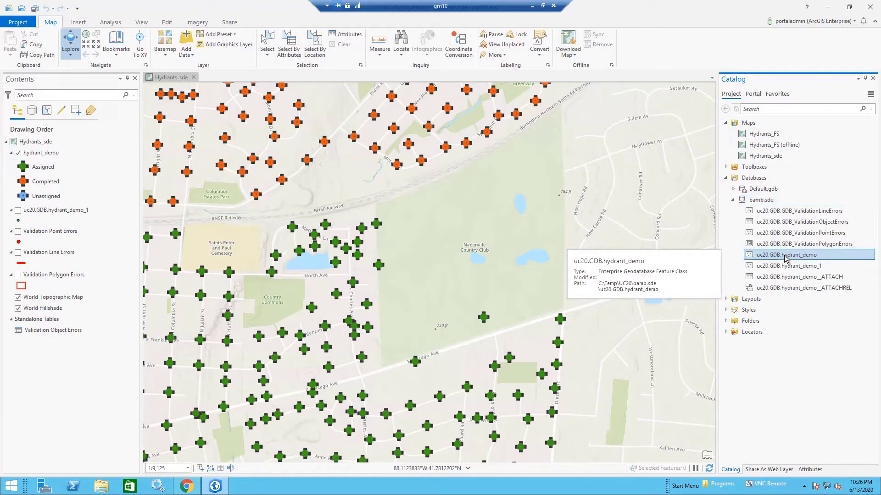
right_click(785, 258)
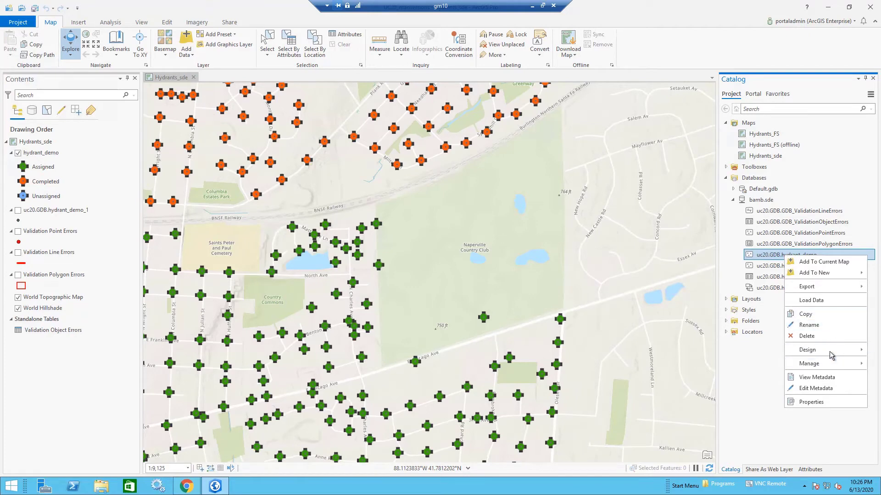
mouse_move(832, 353)
left_click(740, 384)
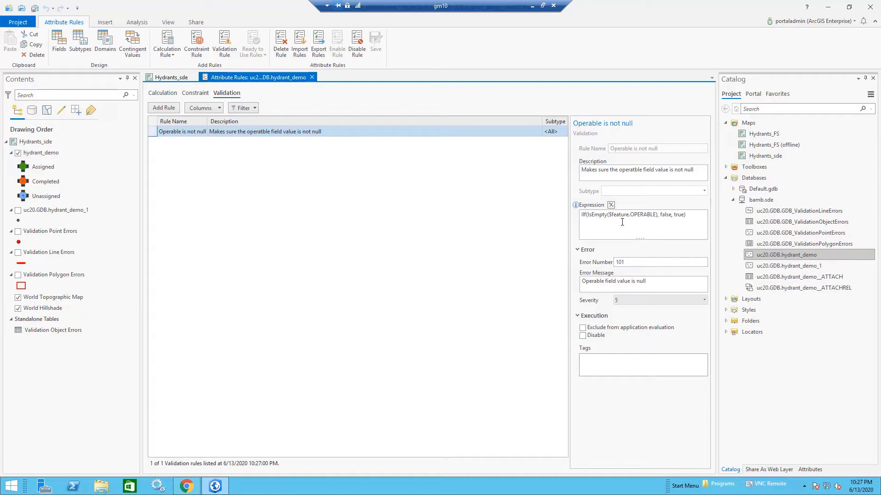
left_click(312, 77)
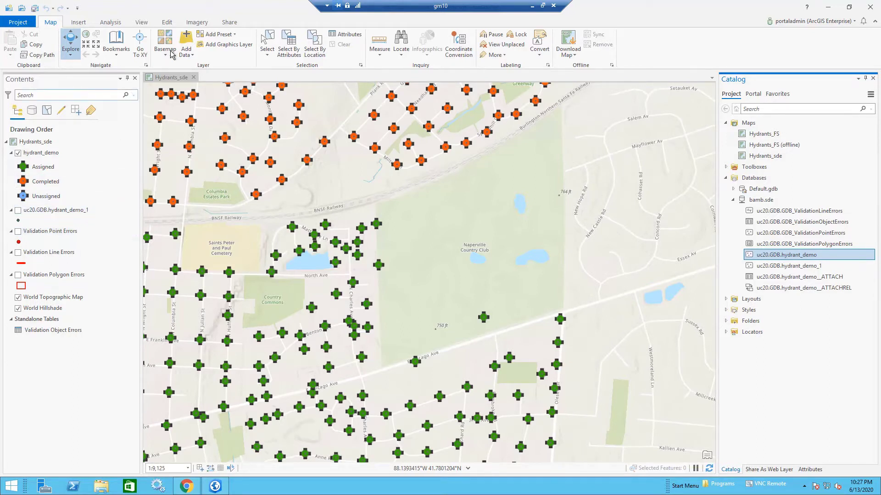
Step: Check the active portal connection and start sharing the Hydrants_sde map as a web layer
left_click(234, 23)
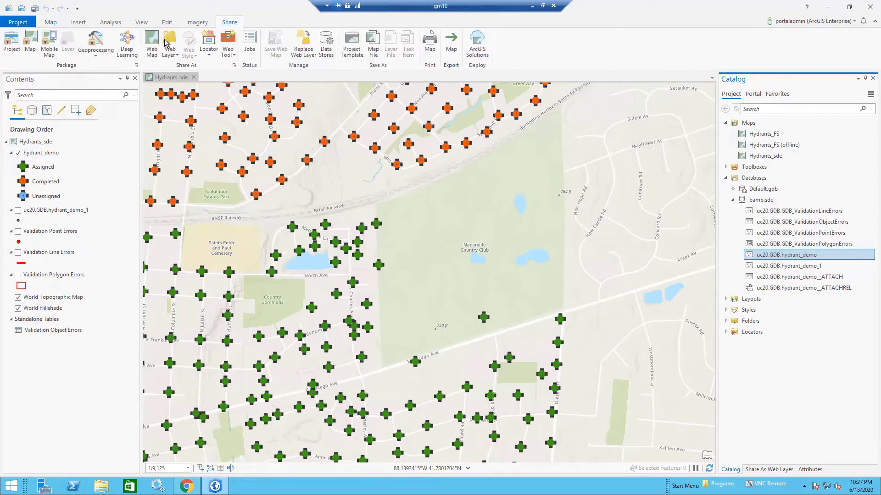
left_click(796, 22)
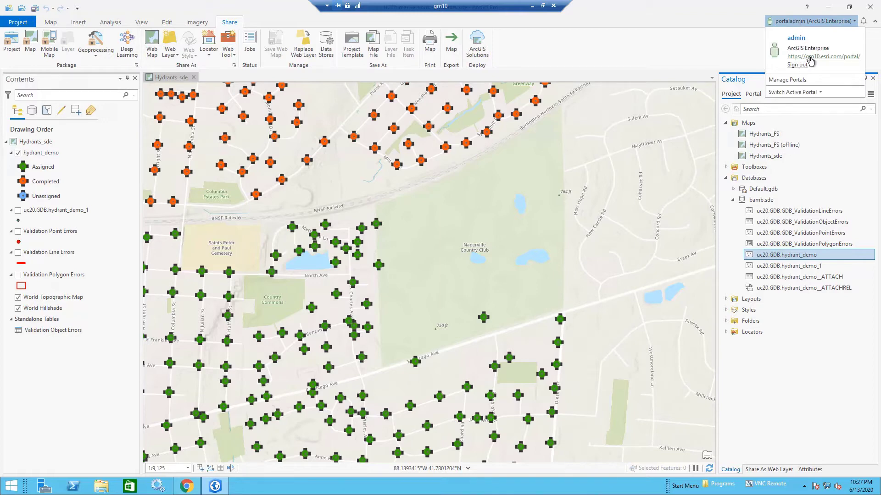
left_click(703, 54)
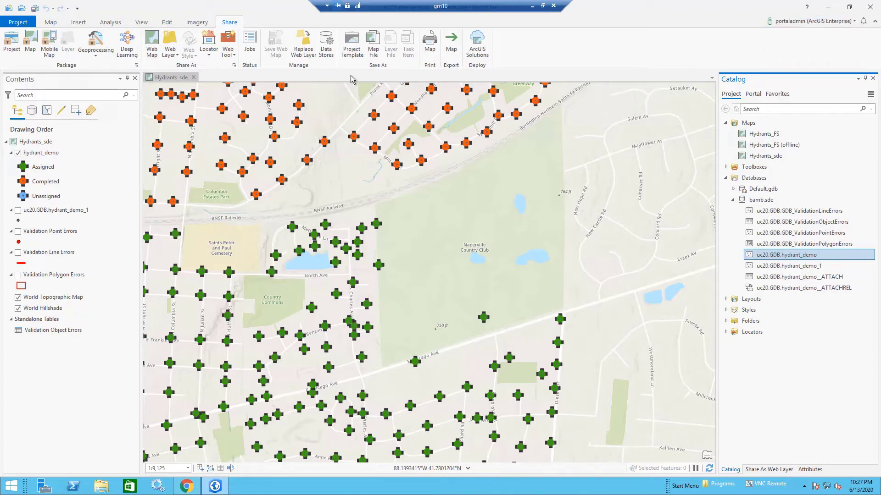
left_click(174, 44)
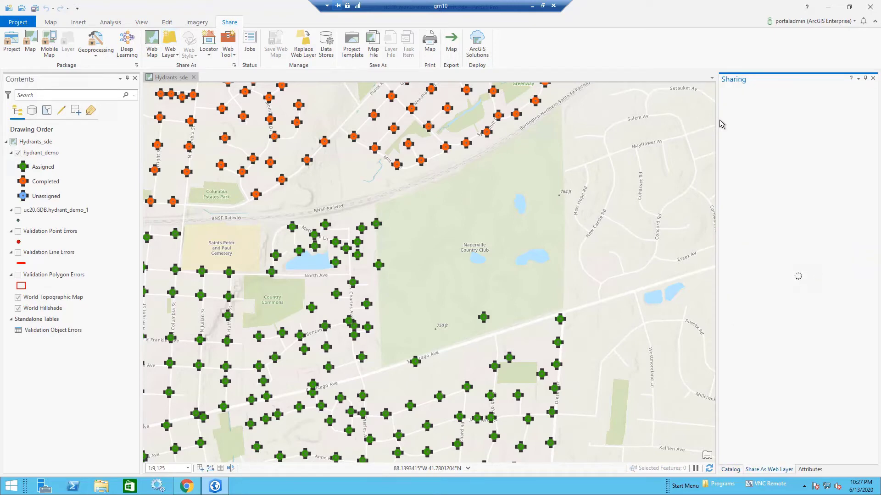
left_click_drag(716, 123, 696, 126)
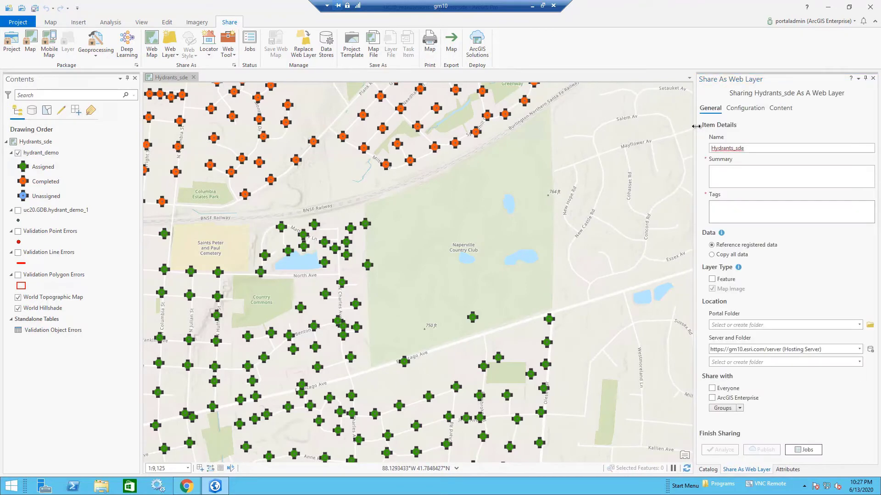
Step: Enter "-" as the web layer's summary and tags, and include the Feature layer type
left_click(738, 174)
type("-")
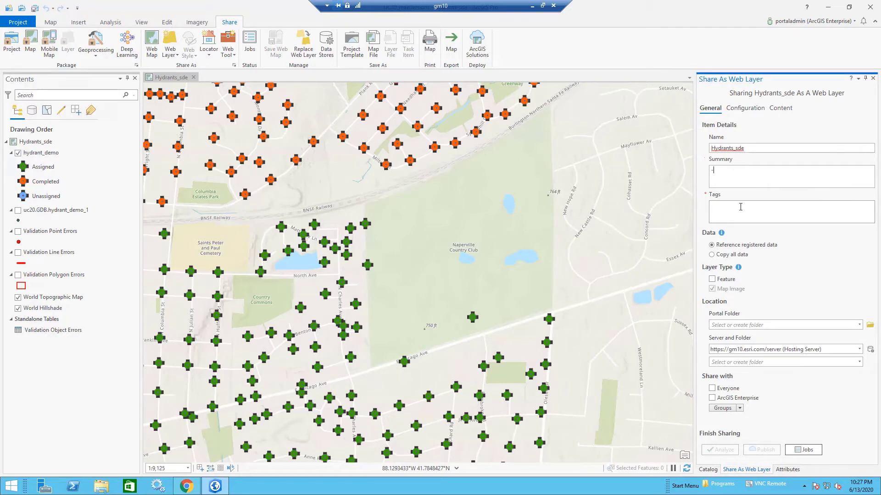
left_click(741, 207)
left_click(728, 281)
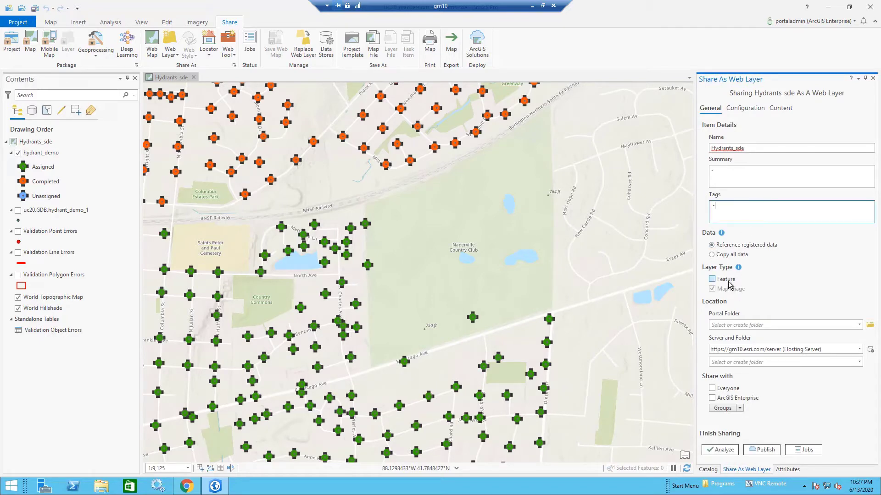
Step: Enable the web layer's Validation and Version Management capabilities and set its instance type to dedicated
left_click(750, 110)
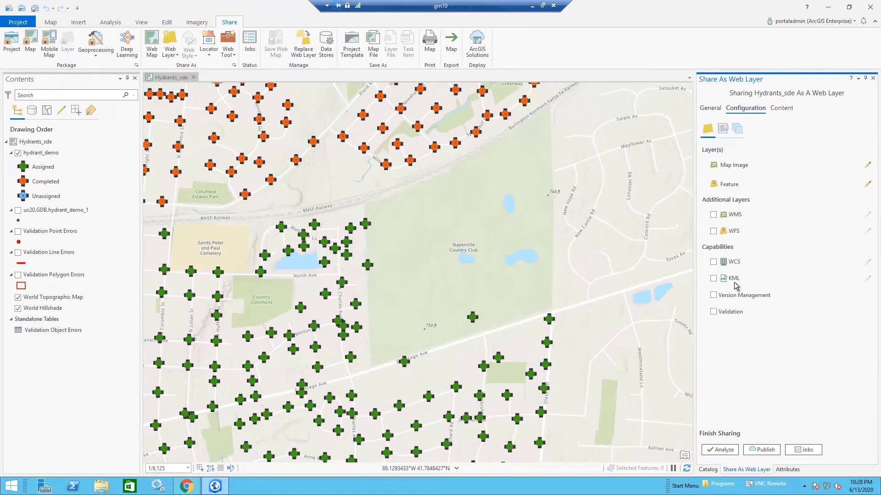
left_click(713, 312)
left_click(736, 130)
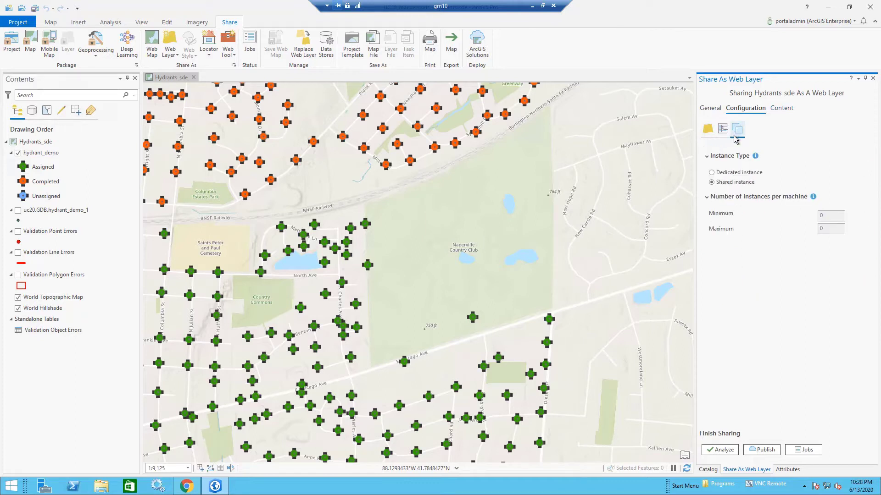
left_click(720, 173)
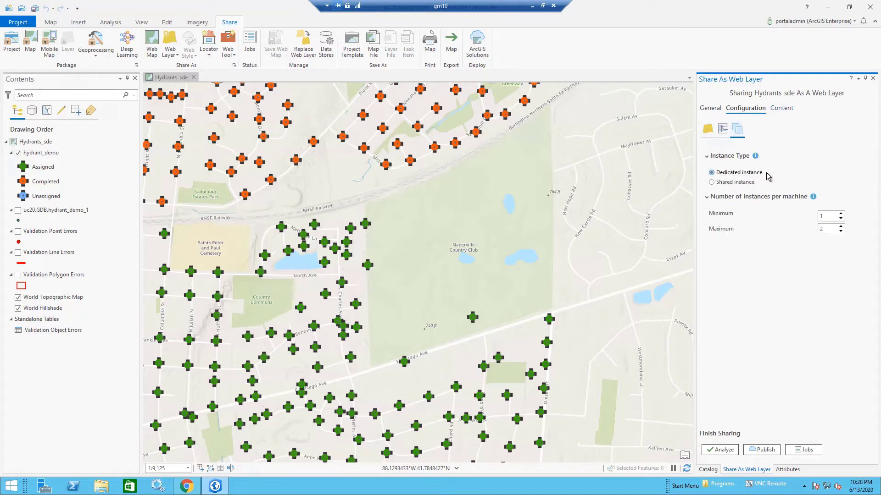
Step: Enable sync for the feature layer with a version created for each downloaded map, and analyze the web layer
left_click(710, 132)
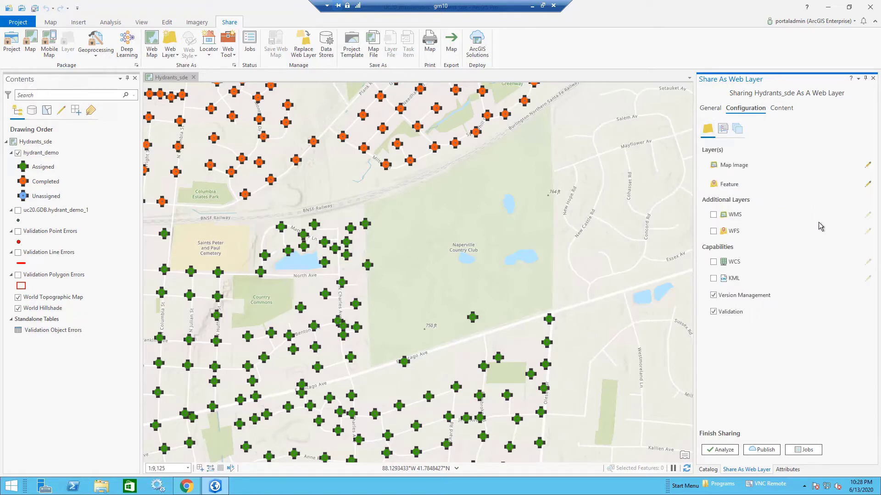
left_click(867, 184)
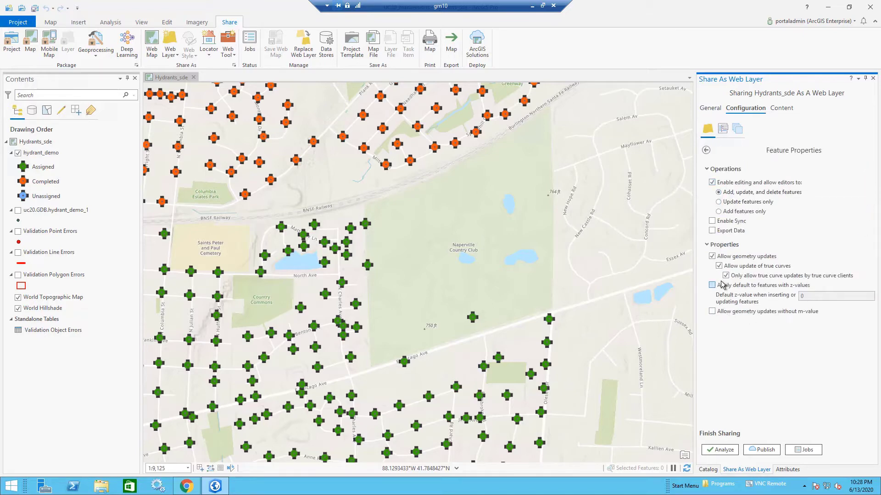
left_click(712, 221)
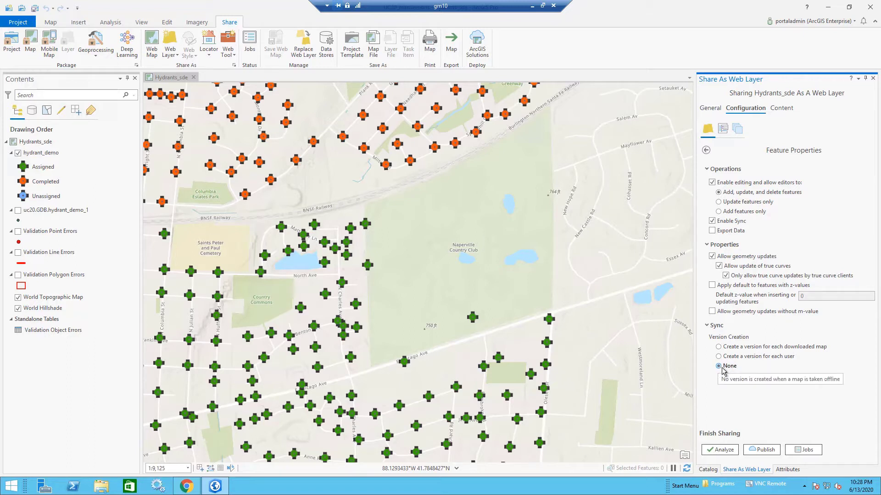
left_click(719, 347)
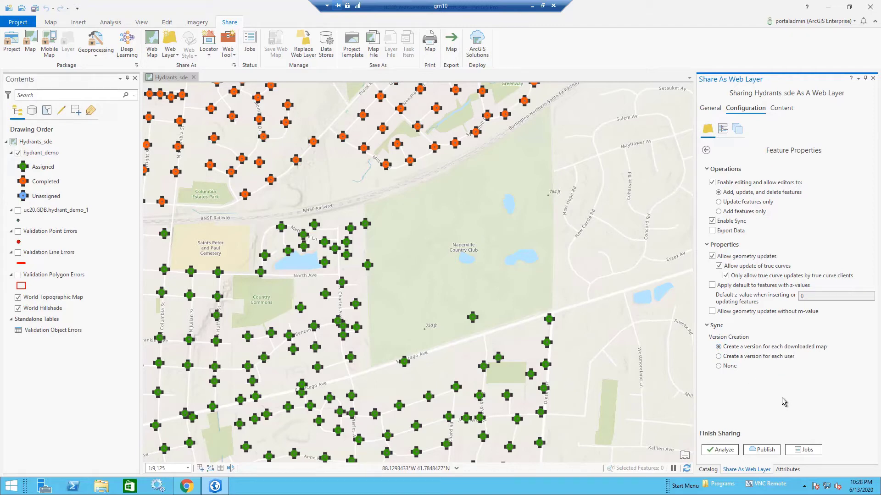
left_click(716, 447)
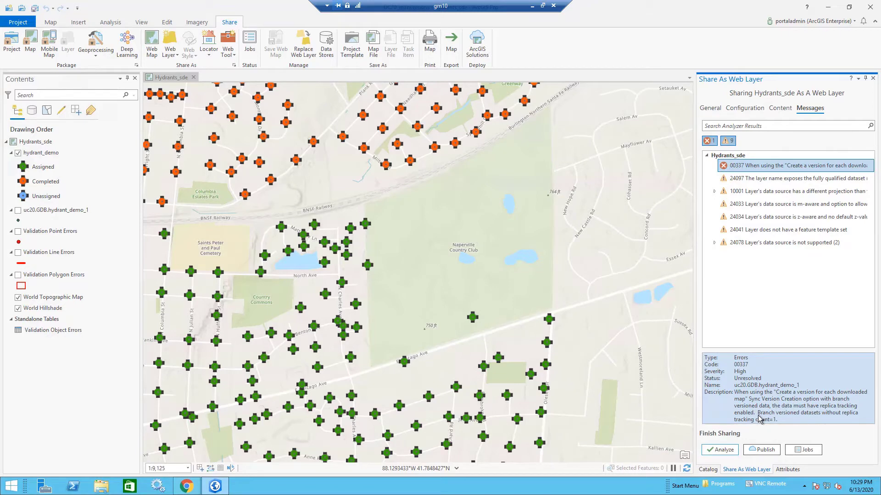
Step: Run the Enable Replica Tracking tool on the uc20.GDB.hydrant_demo_1 dataset from bamb.sde
left_click(117, 23)
left_click(107, 44)
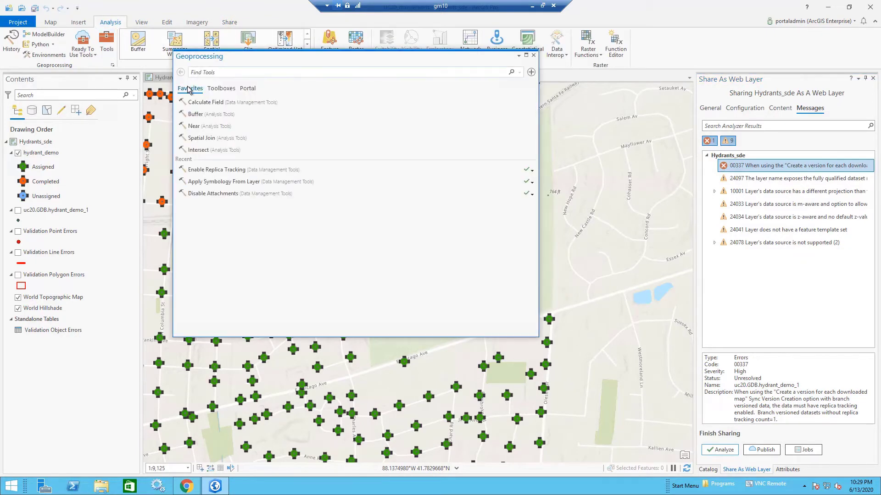
left_click(210, 170)
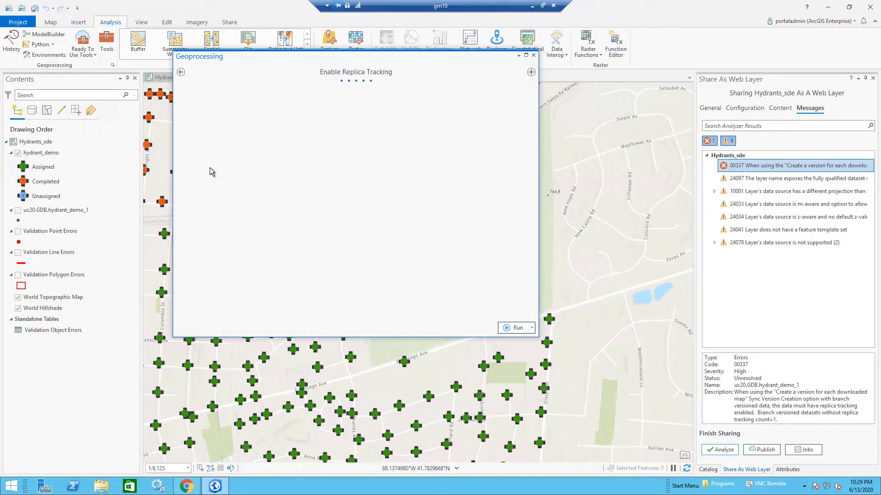
left_click(94, 182)
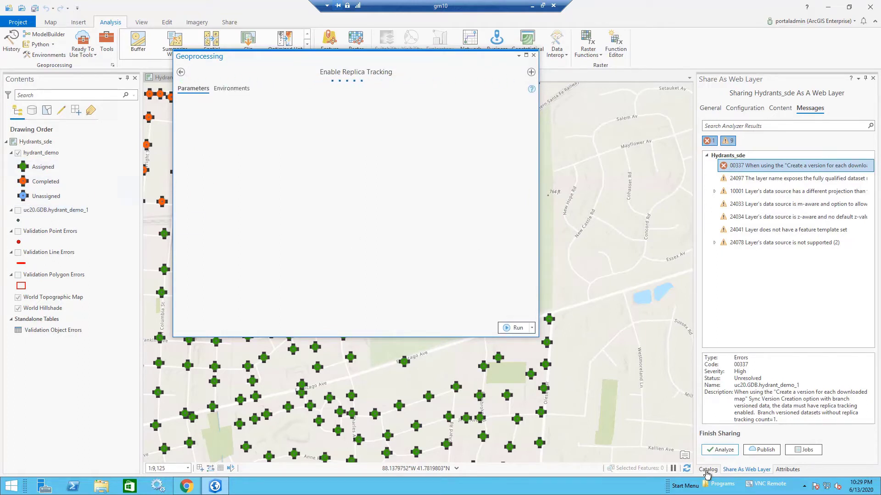
left_click(707, 471)
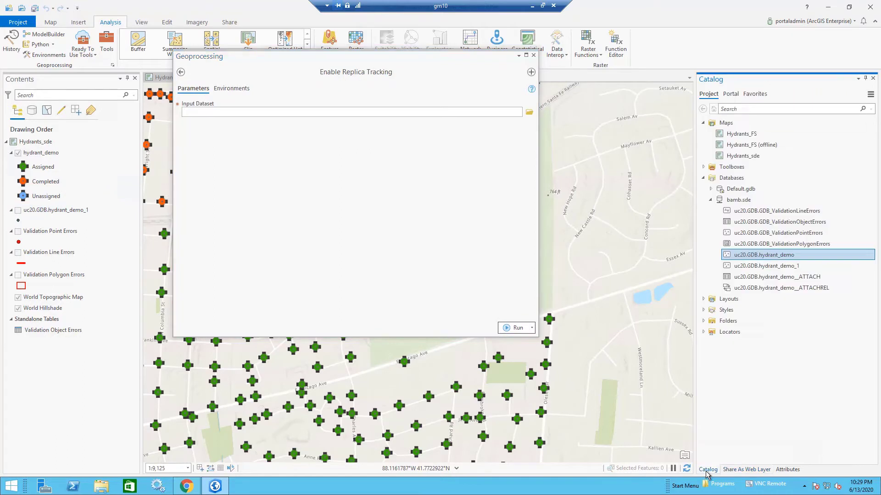
left_click(735, 267)
left_click_drag(736, 267, 418, 113)
left_click(516, 329)
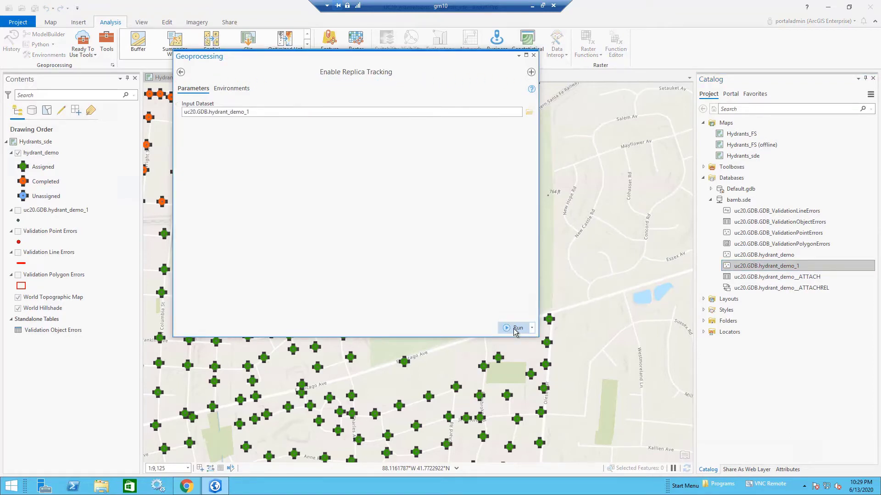
mouse_move(514, 328)
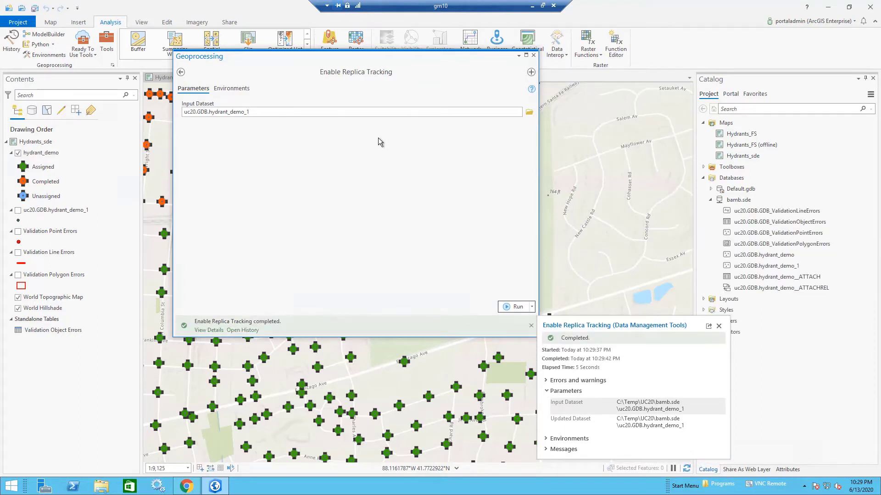
left_click(533, 55)
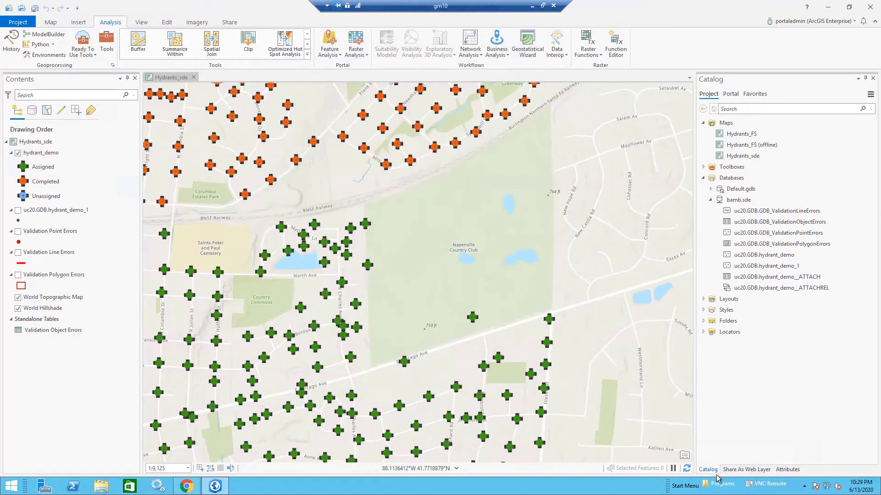
Step: Return to the web layer sharing settings and analyze the Hydrants_sde layer again
left_click(762, 470)
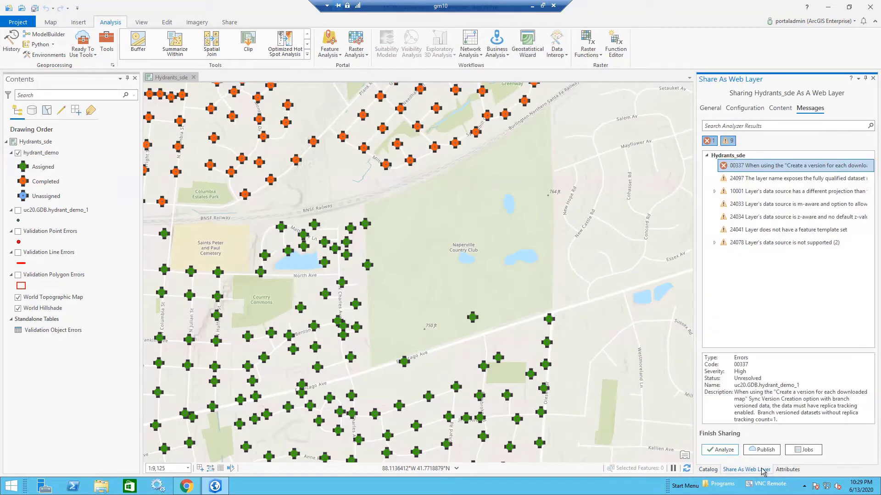
left_click(718, 451)
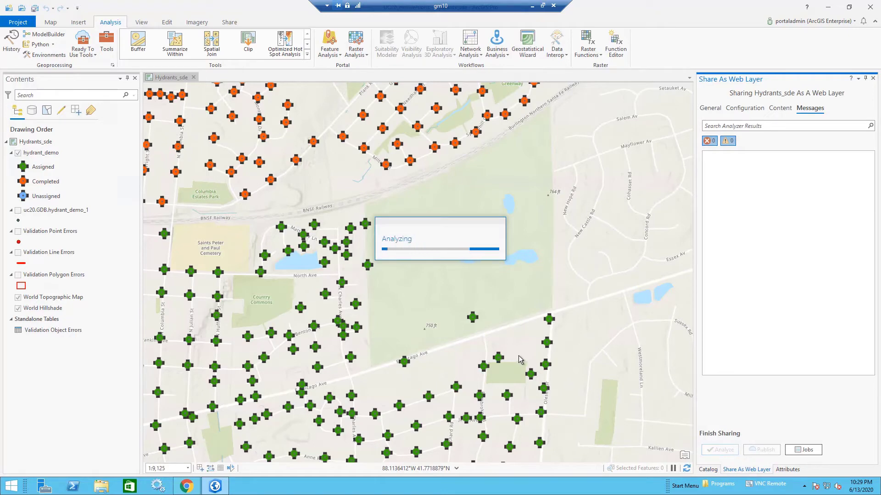
Step: Remove the uc20.GDB.hydrant_demo_1 layer from the map and minimize the application window
left_click(67, 213)
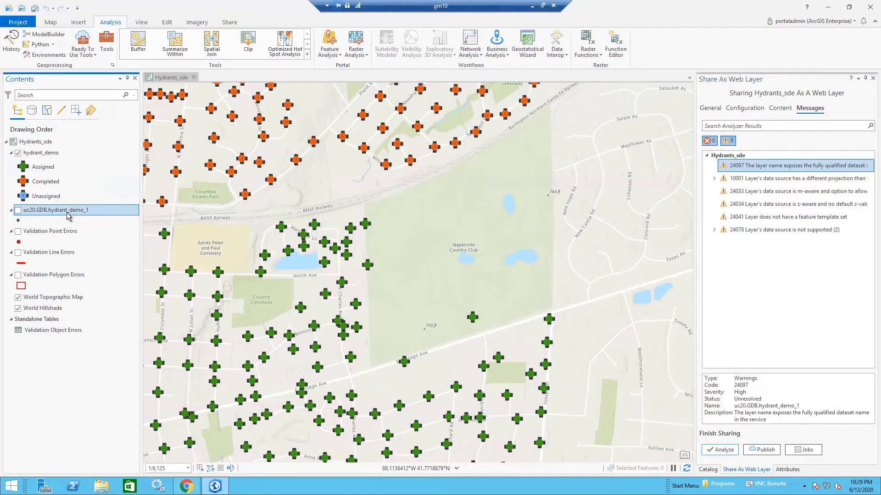
right_click(68, 215)
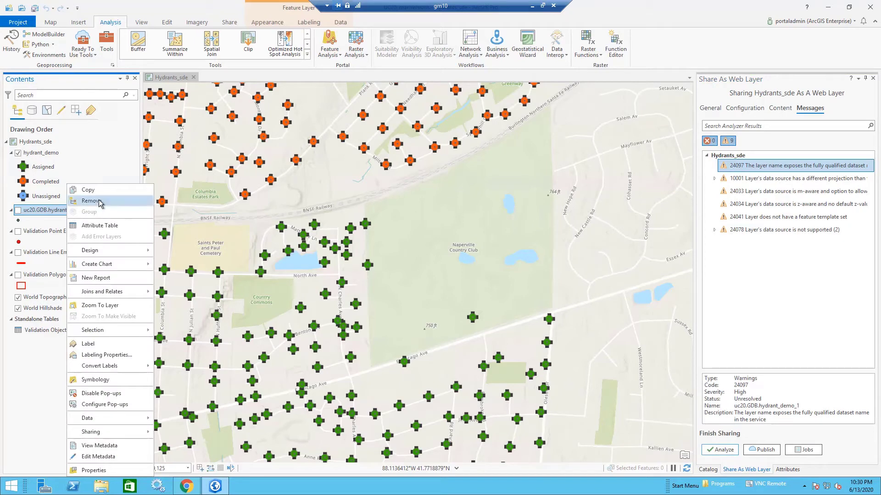
left_click(91, 201)
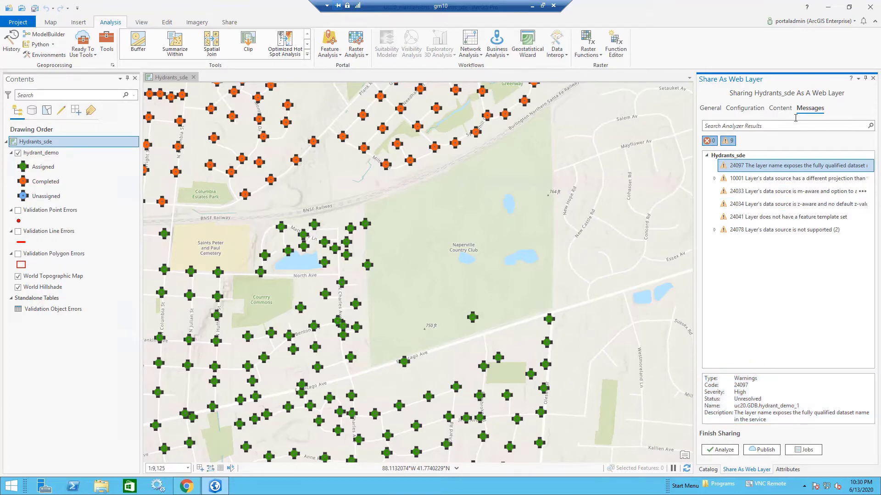
left_click(828, 8)
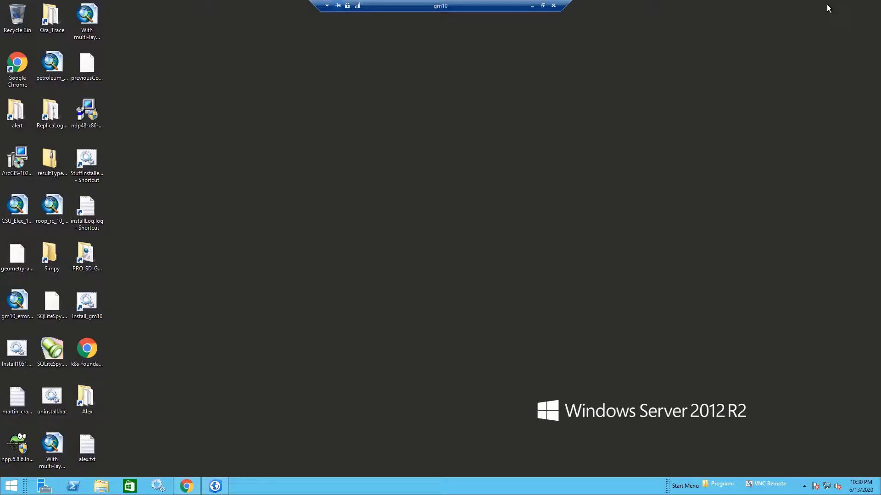
Step: Switch to the portal in Chrome and examine the sharing settings of both Hydrants items, the feature layer and the map image layer
left_click(198, 484)
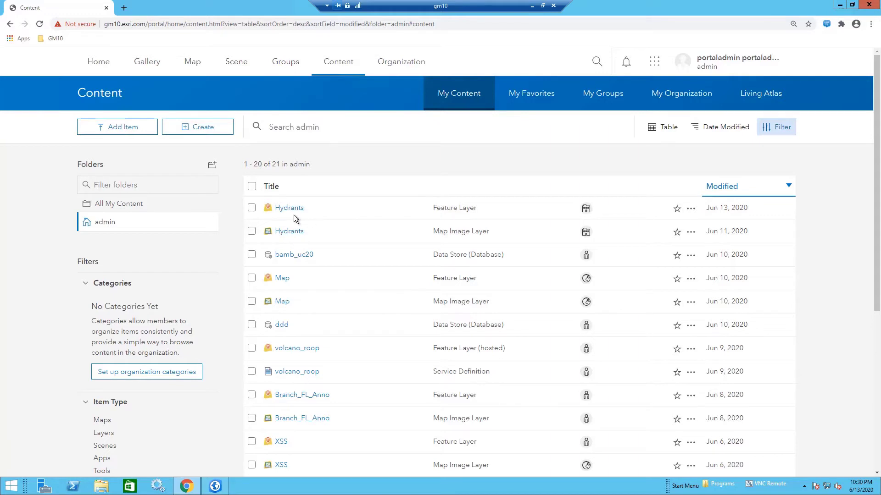
left_click(251, 208)
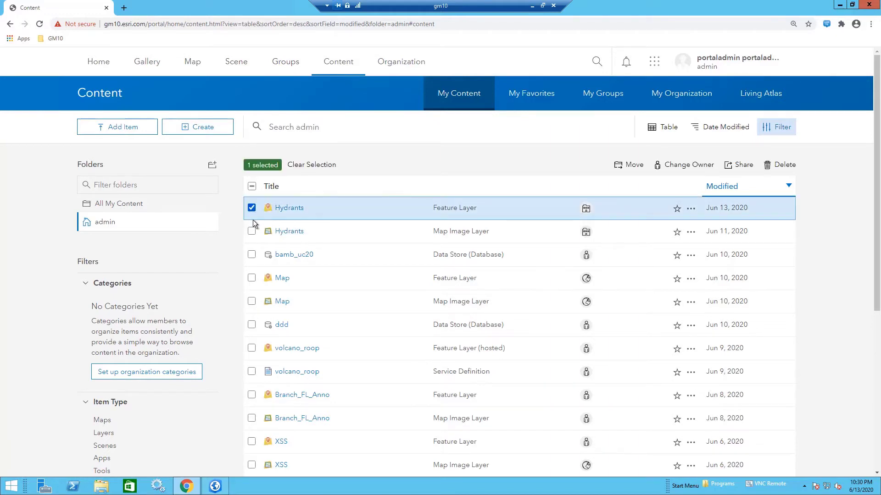
left_click(251, 231)
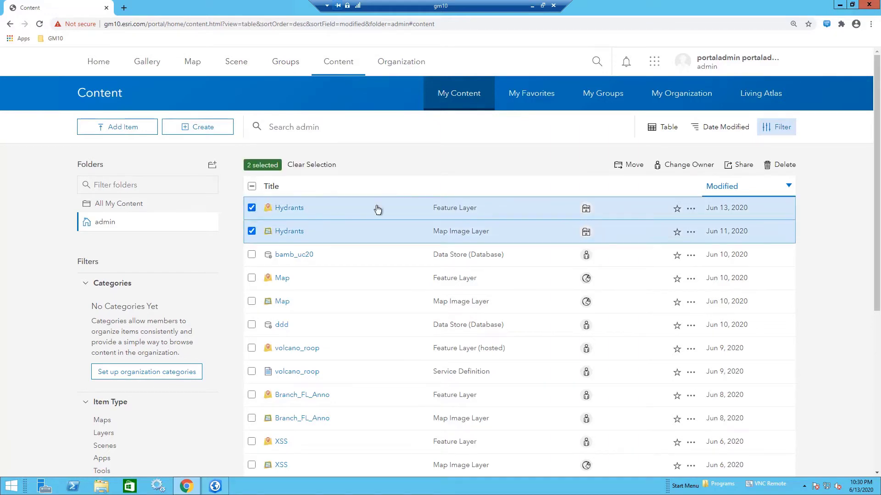
left_click(740, 166)
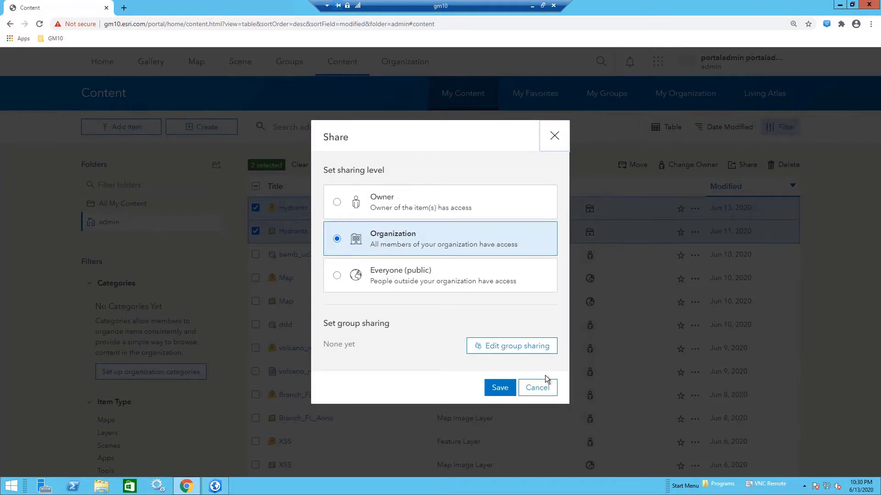
left_click(538, 388)
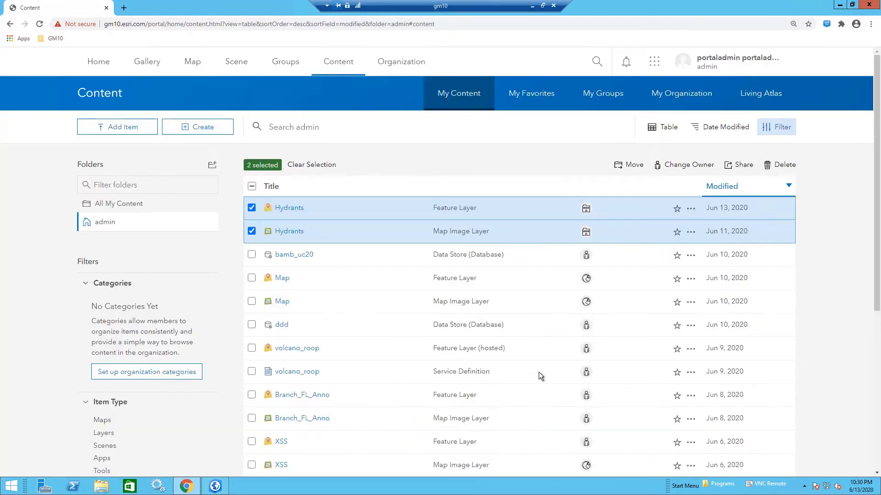
Step: Examine the organization's members with their assigned roles, and view the member roles in the organization settings
left_click(417, 66)
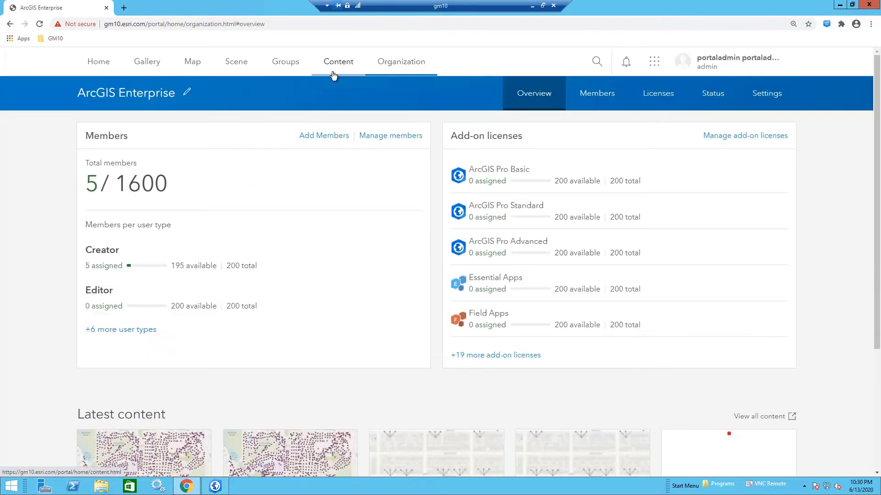
left_click(593, 101)
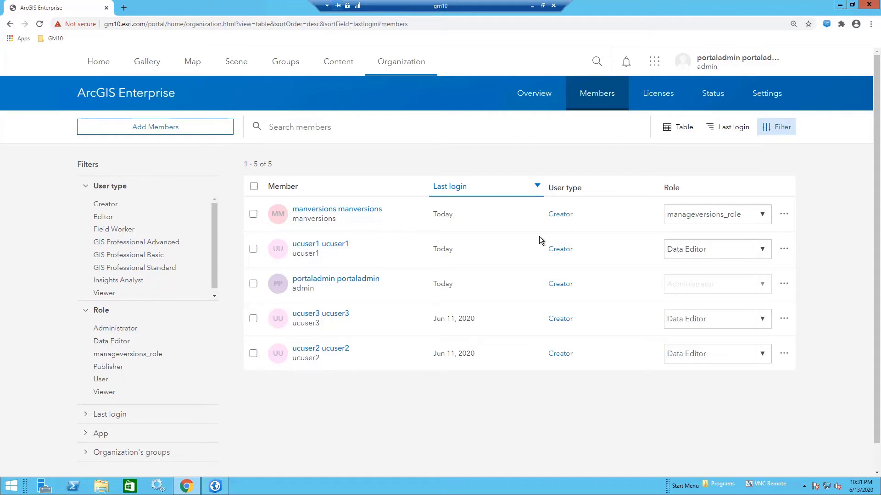
left_click(759, 99)
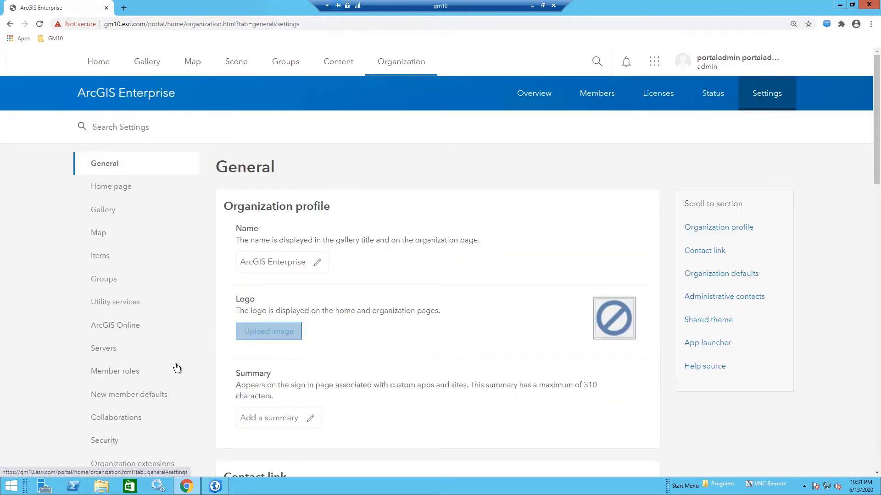
left_click(115, 371)
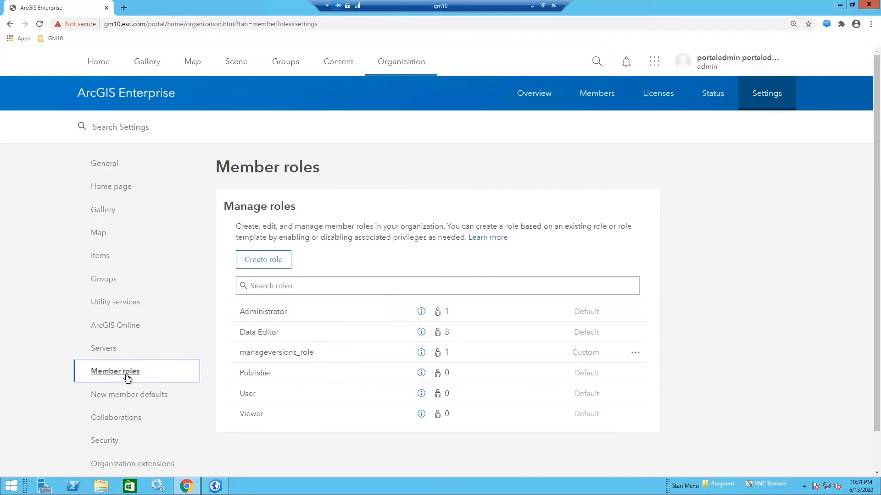
Step: Start creating a member role named test and import its privilege settings from the Publisher role
left_click(274, 261)
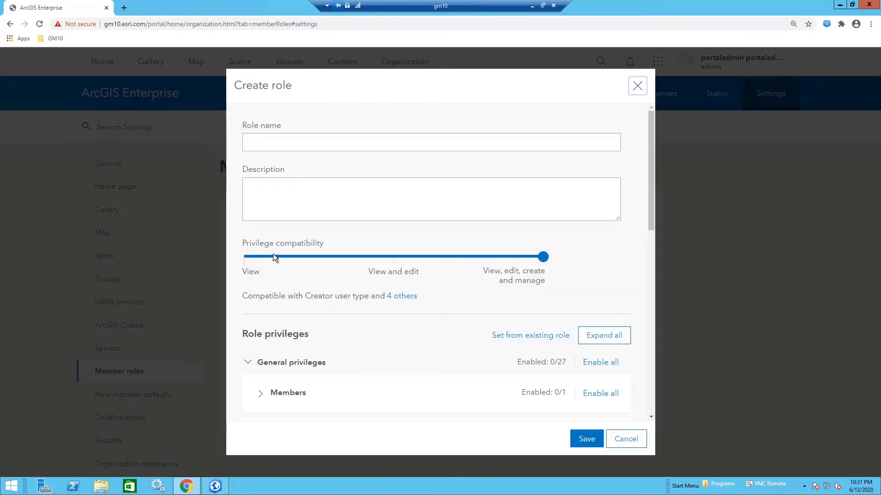
left_click(298, 145)
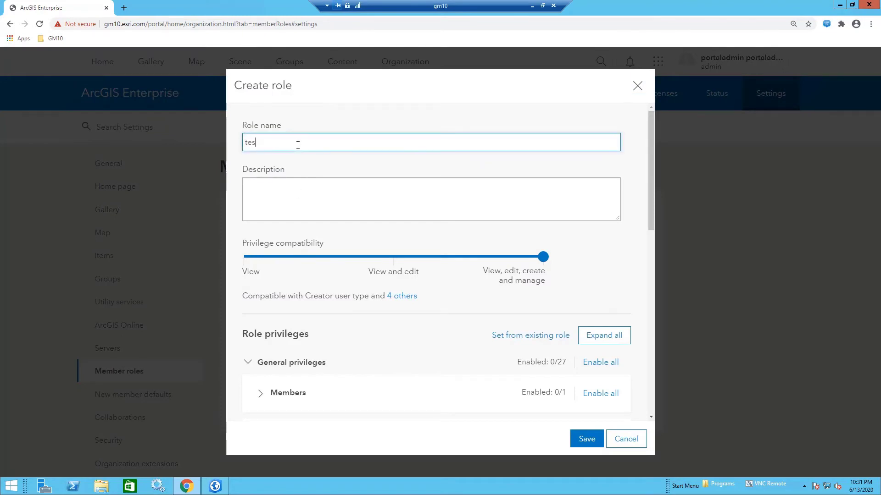
left_click(314, 184)
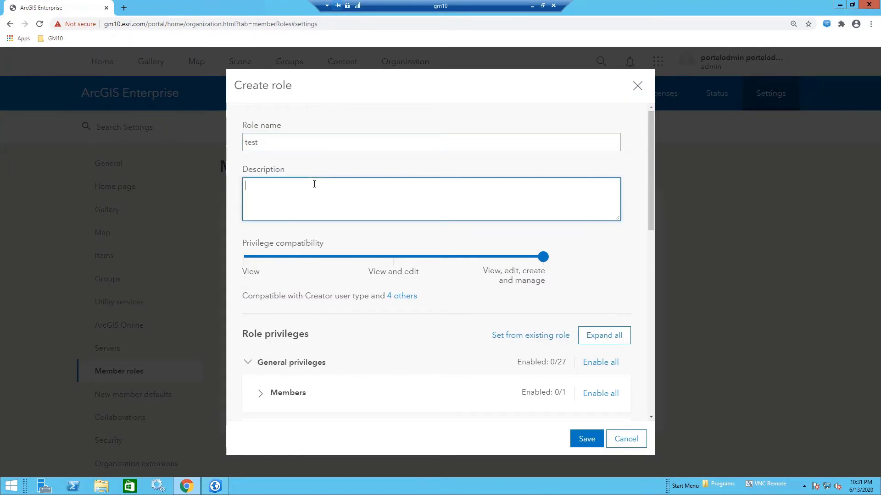
left_click(537, 338)
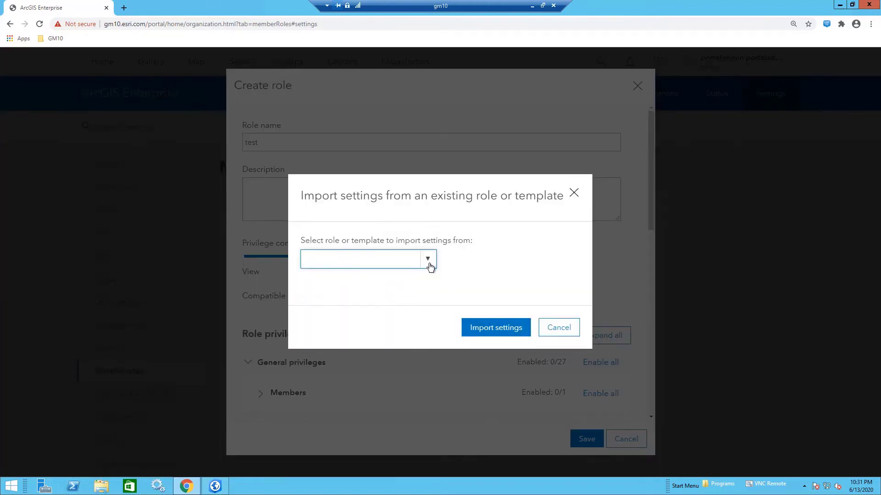
left_click(427, 258)
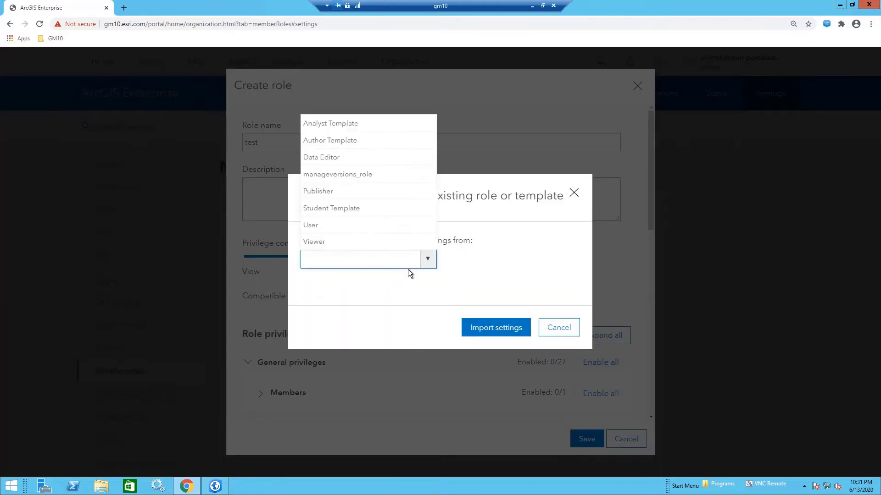
left_click(353, 193)
left_click(489, 328)
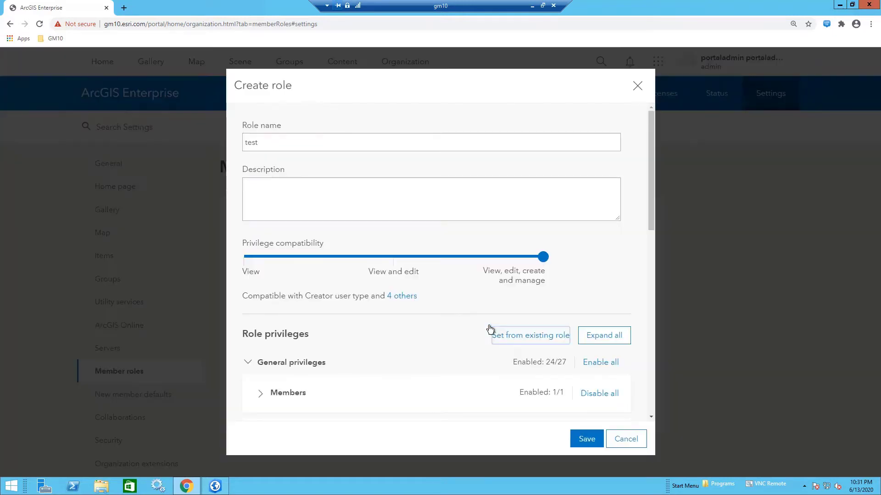
Step: Enable the Manage all privilege under Version Management for the new role, and cancel the role creation
scroll(502, 312, "down", 5)
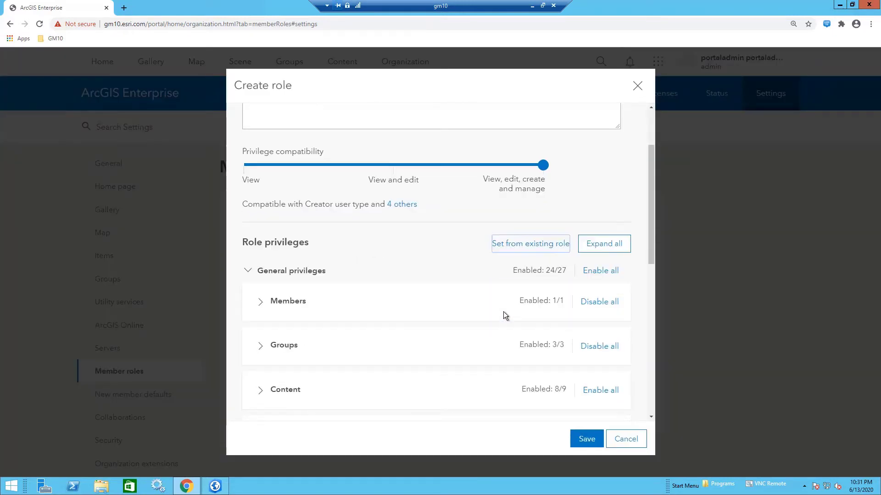
scroll(503, 312, "down", 2)
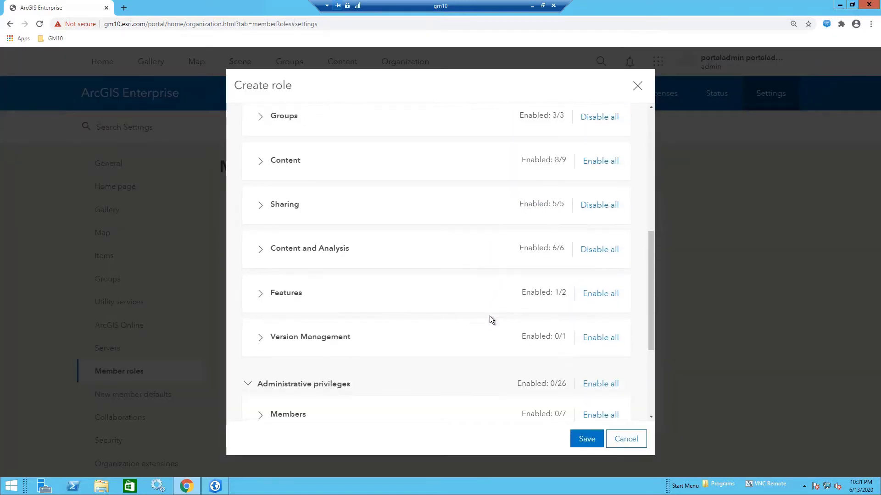
left_click(261, 340)
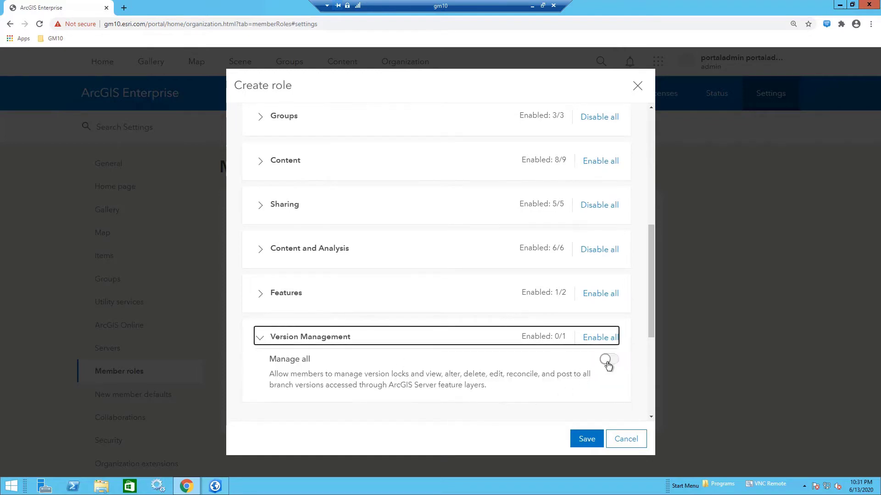
left_click(607, 360)
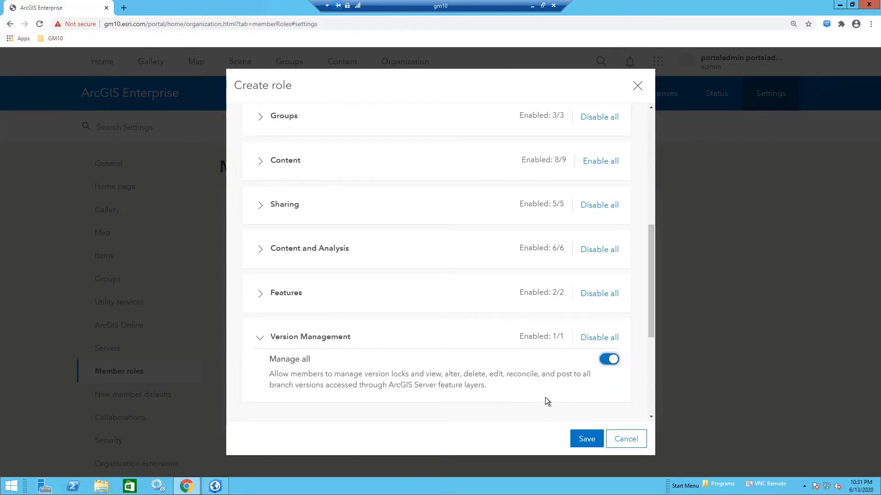
left_click(632, 441)
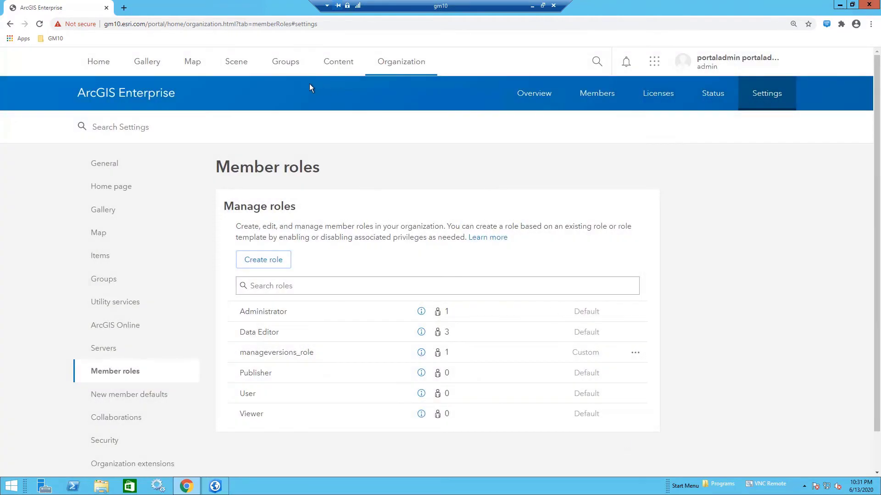
Step: Check the role assigned to each organization member, and switch from the browser to ArcGIS Pro
left_click(594, 96)
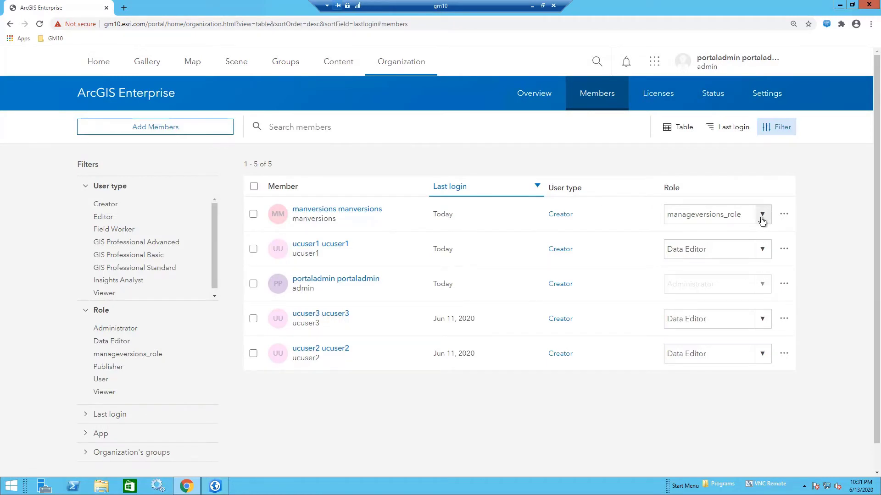
left_click(839, 4)
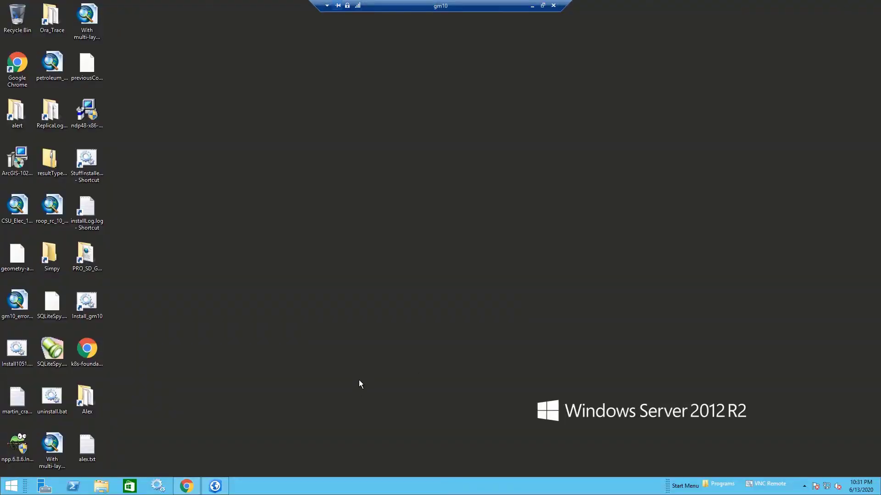
left_click(215, 487)
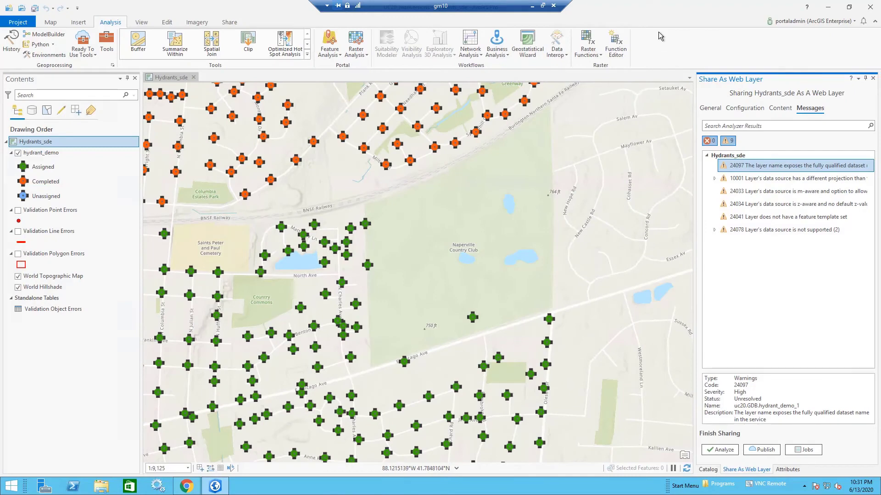
Step: Sign out of the portal, sign back in with the version manager's username and password, and close the web layer sharing settings
left_click(785, 25)
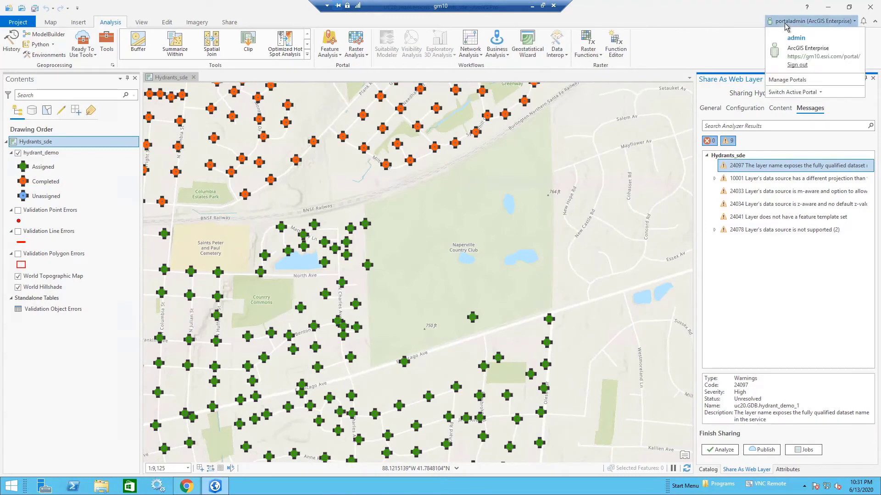
left_click(797, 64)
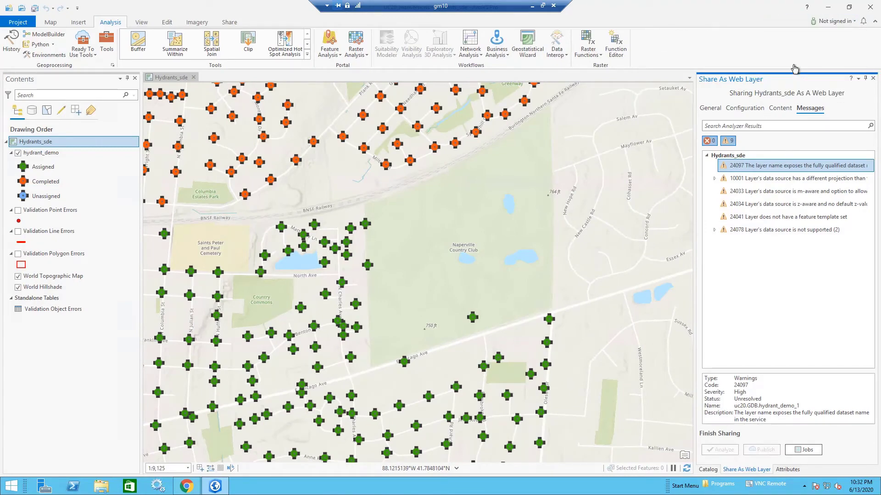
left_click(831, 21)
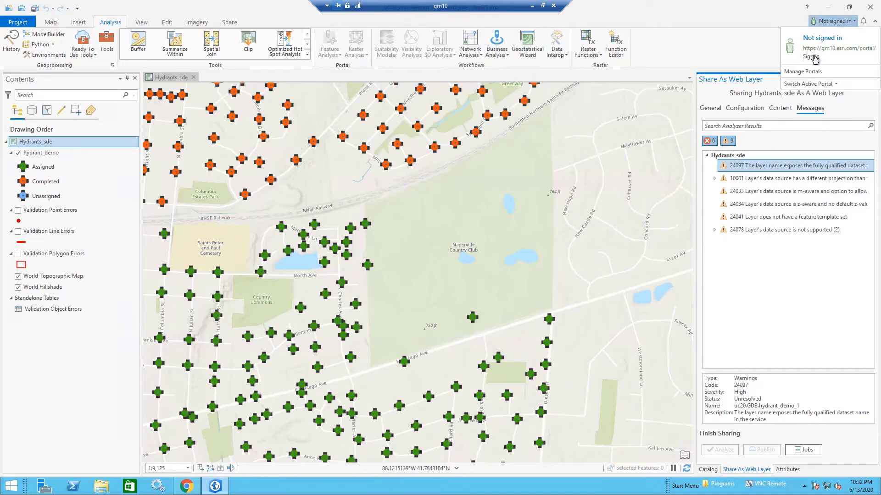
left_click(810, 56)
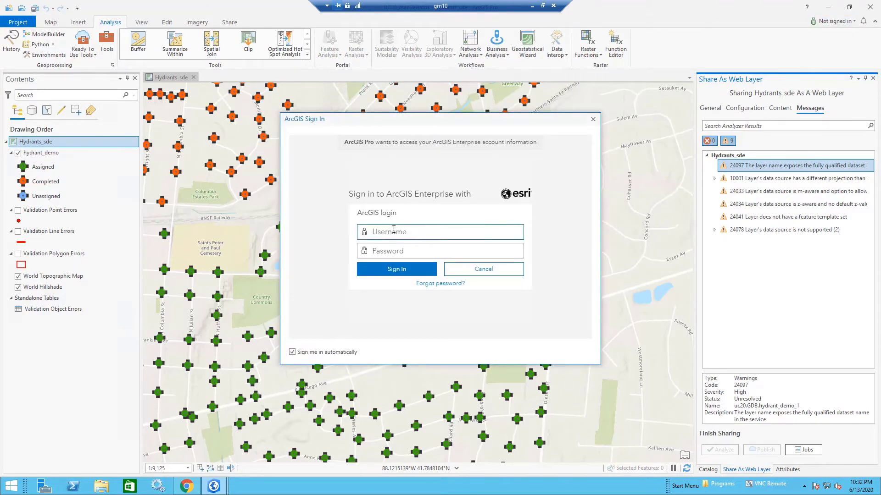
type("manversions")
key("Tab")
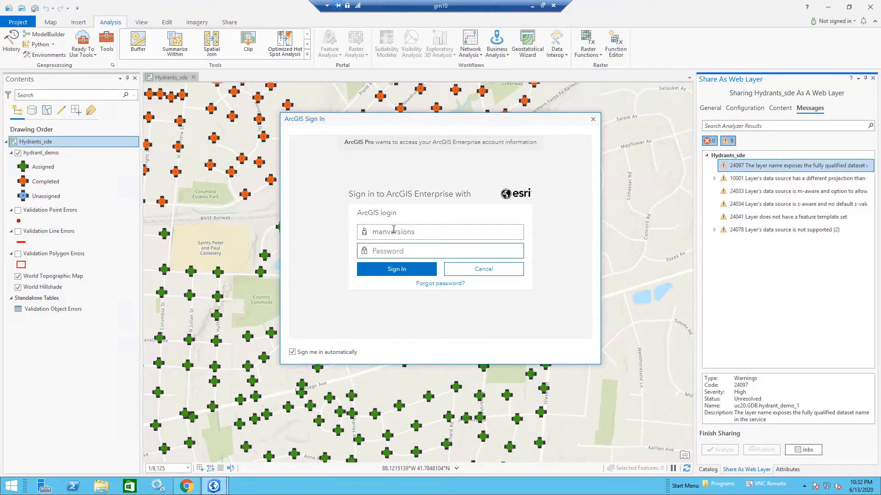
type("•")
left_click(424, 272)
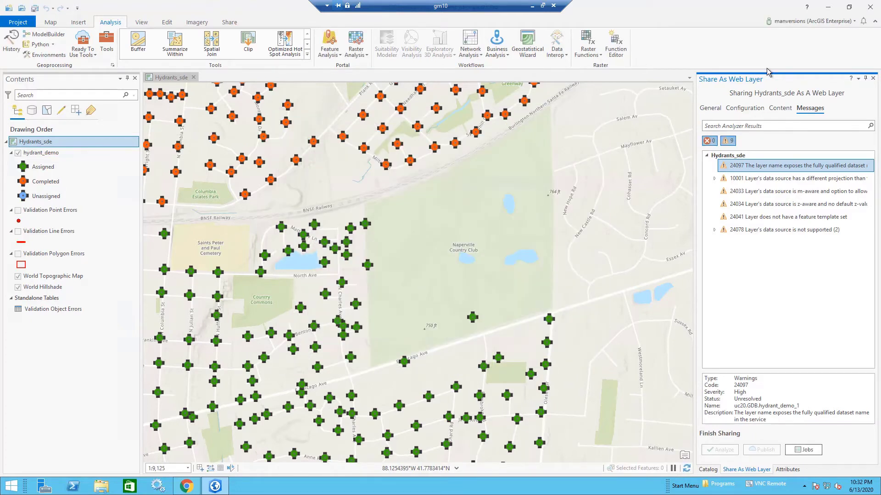
left_click(872, 79)
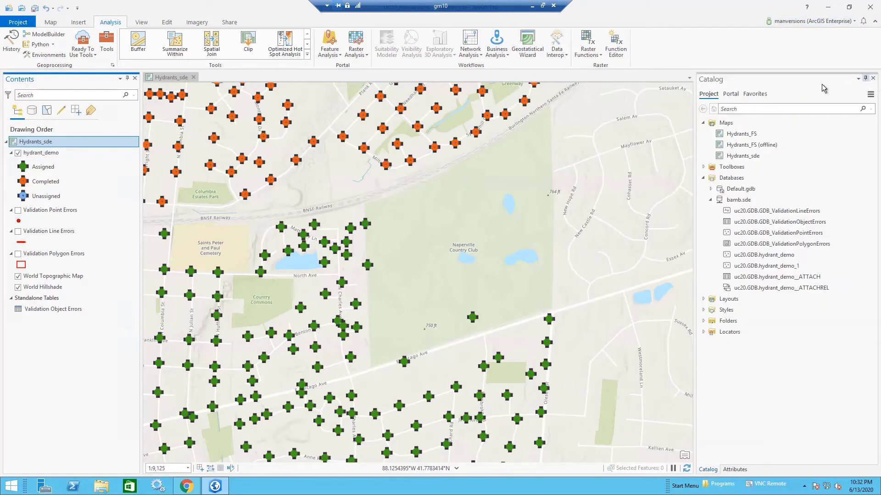
left_click(542, 6)
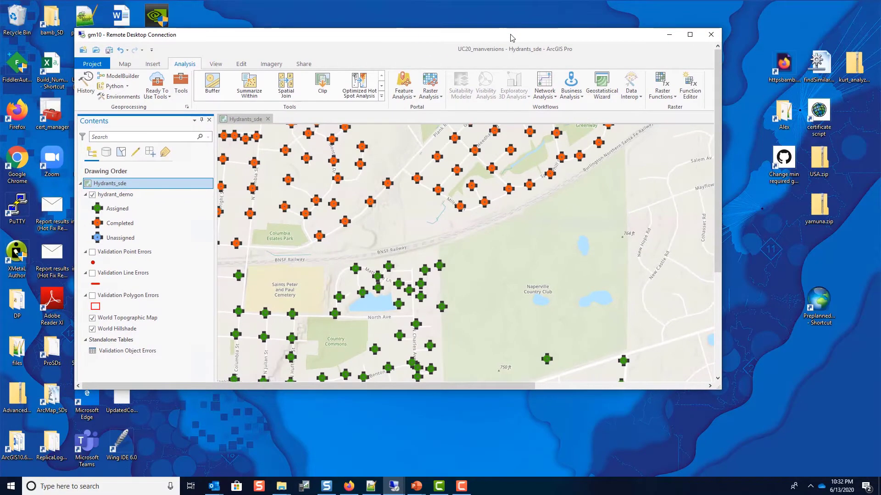
key("super+Left")
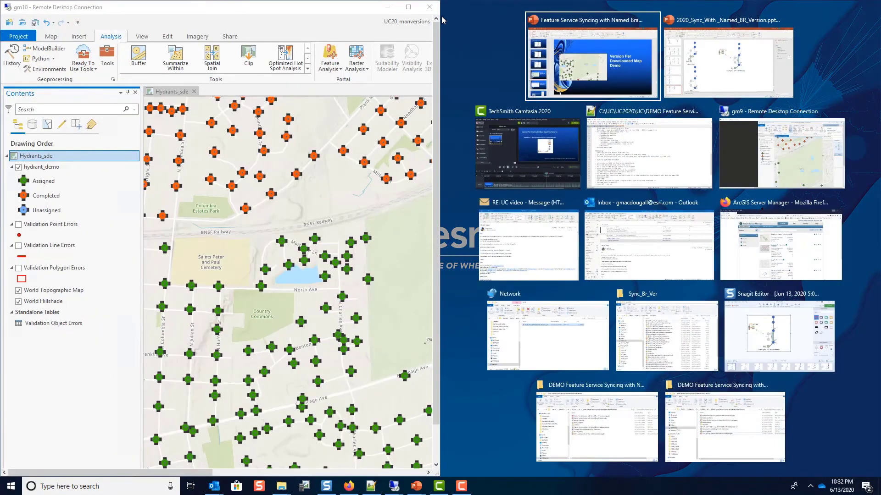
left_click_drag(338, 18, 575, 37)
double_click(575, 33)
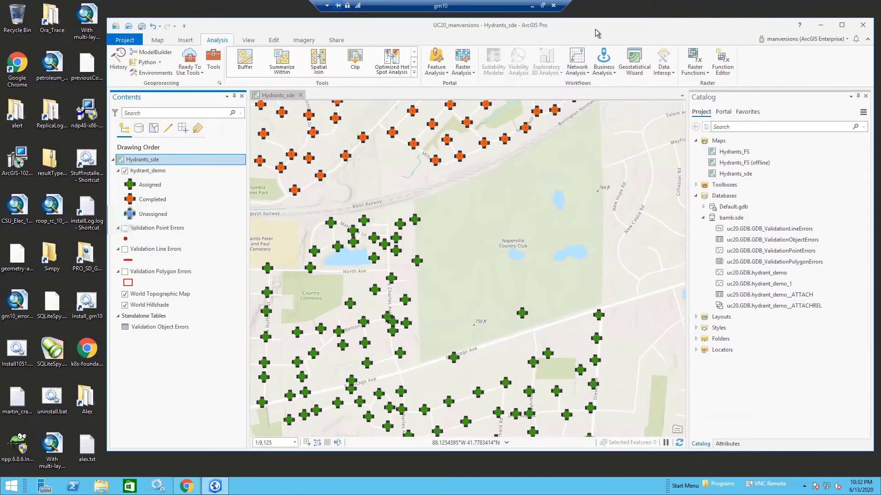
Step: Snap ArcGIS Pro to the left half of the gm10 desktop, and snap the remote desktop window to the left half of the local screen
key("super+Left")
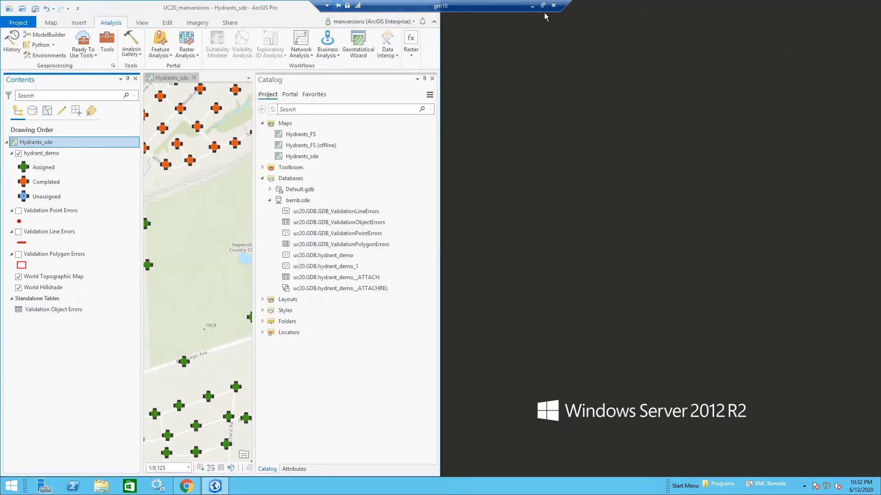
left_click(542, 7)
key("super+Left")
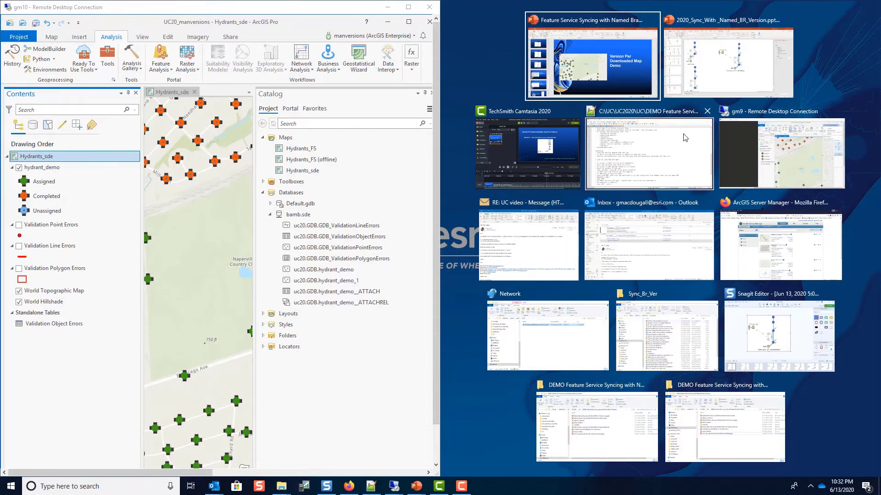
Step: Switch to the gm9 remote desktop and snap ArcGIS Pro to the right half of its desktop
left_click(781, 154)
double_click(646, 9)
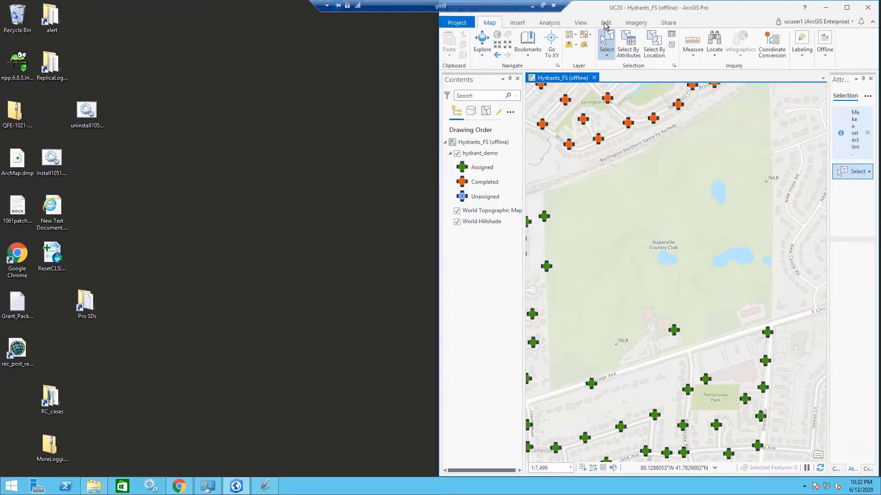
left_click_drag(604, 6, 434, 28)
key("super+Right")
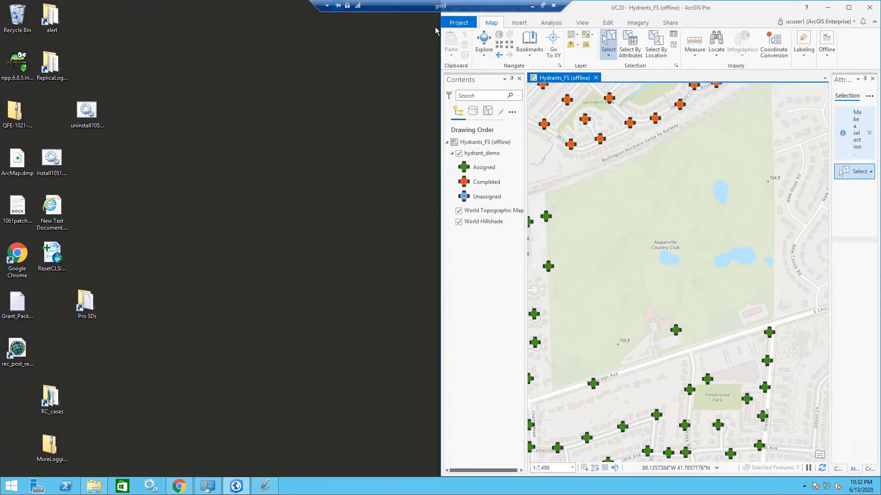
Step: Snap the gm9 session window to the right half of the local screen, and show the portal account signed in to its ArcGIS Pro
left_click(544, 6)
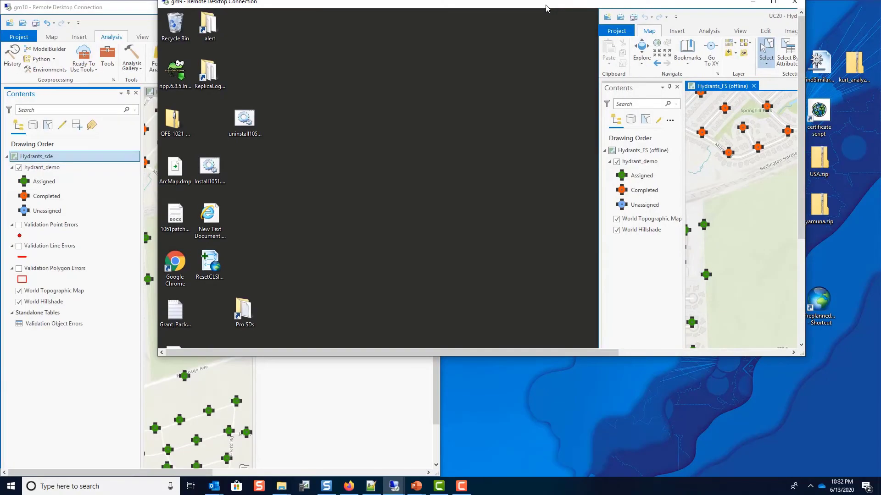
key("super+Right")
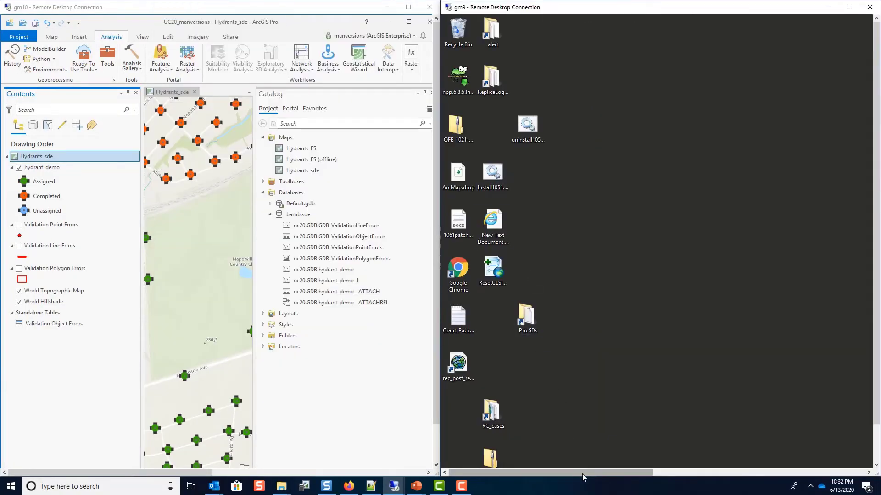
left_click_drag(582, 477, 796, 476)
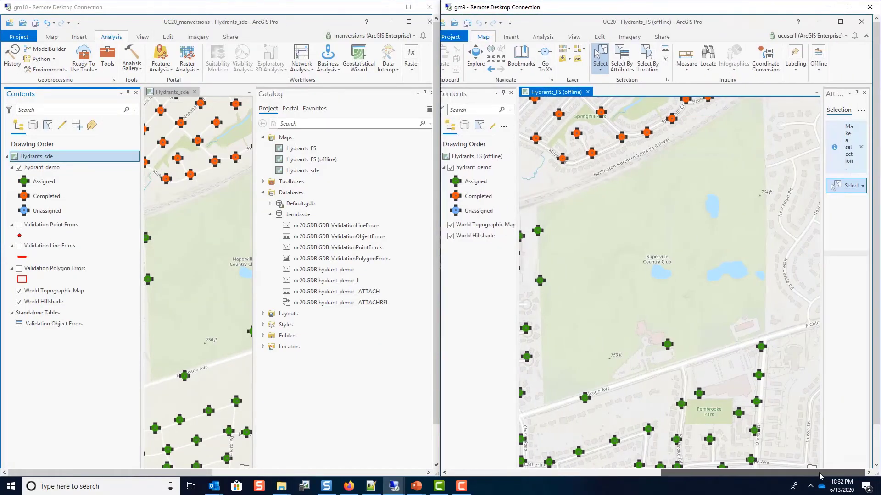
left_click(821, 36)
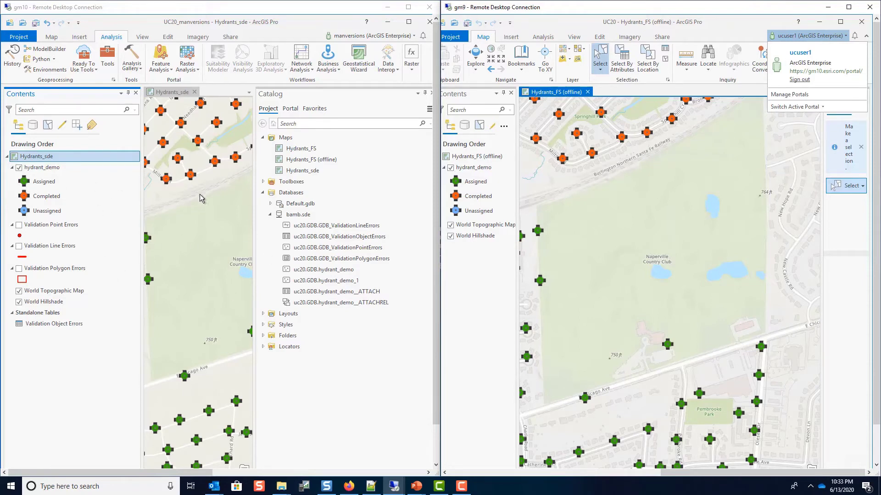
Step: In the gm10 session, close the Catalog pane and the Hydrants_sde map, and narrow the Attributes pane
left_click(431, 94)
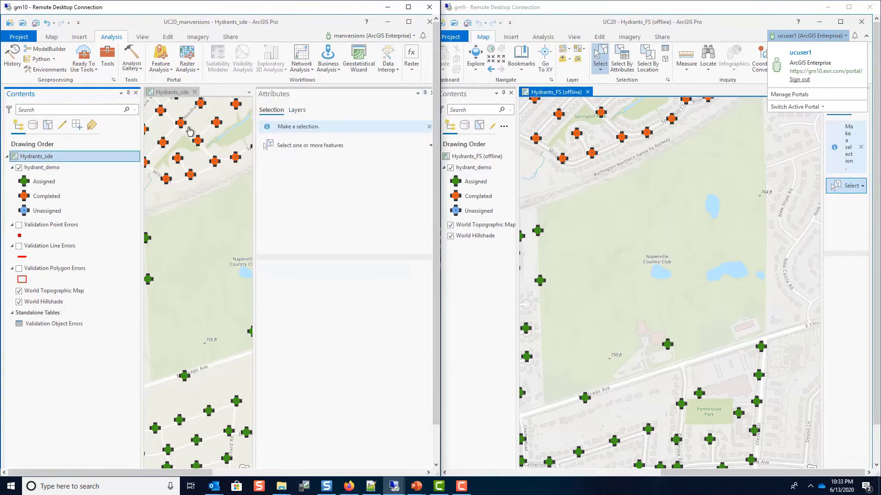
left_click_drag(391, 152, 391, 153)
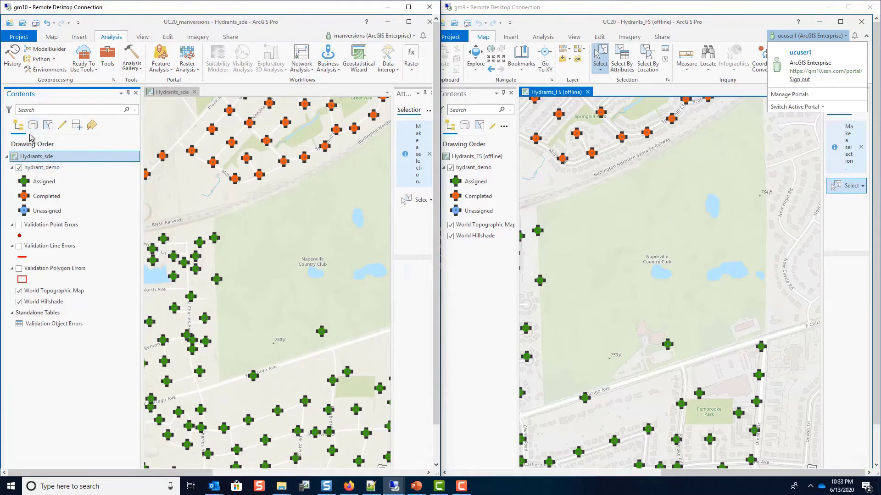
left_click(195, 92)
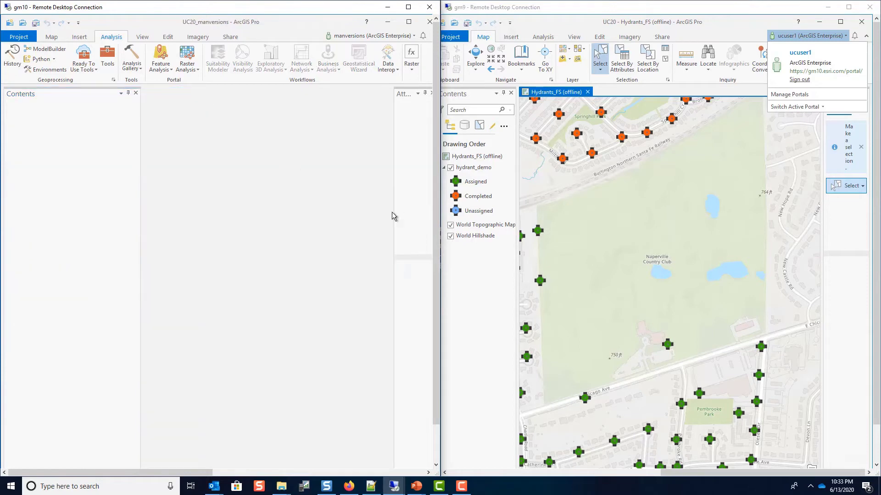
Step: Widen ArcGIS Pro on the full-screen gm10 desktop, reopen the Catalog pane, and open the Hydrants_FS map from the project
left_click_drag(391, 211, 300, 205)
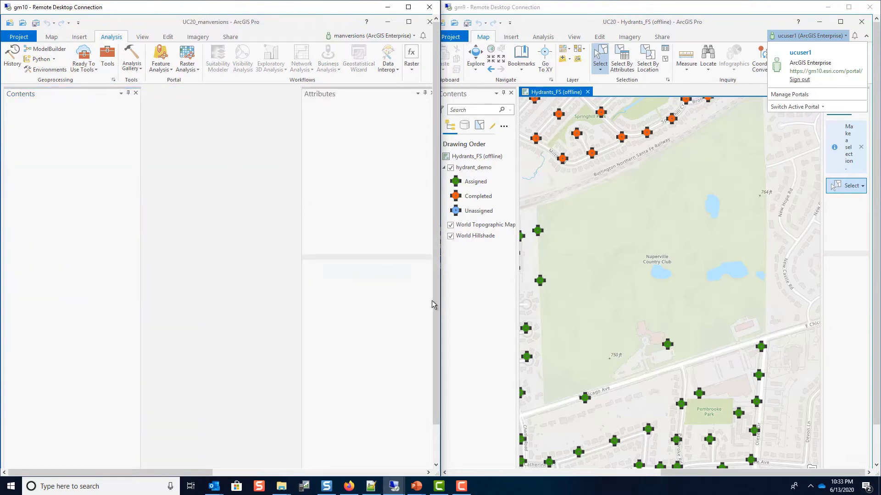
left_click_drag(432, 303, 407, 230)
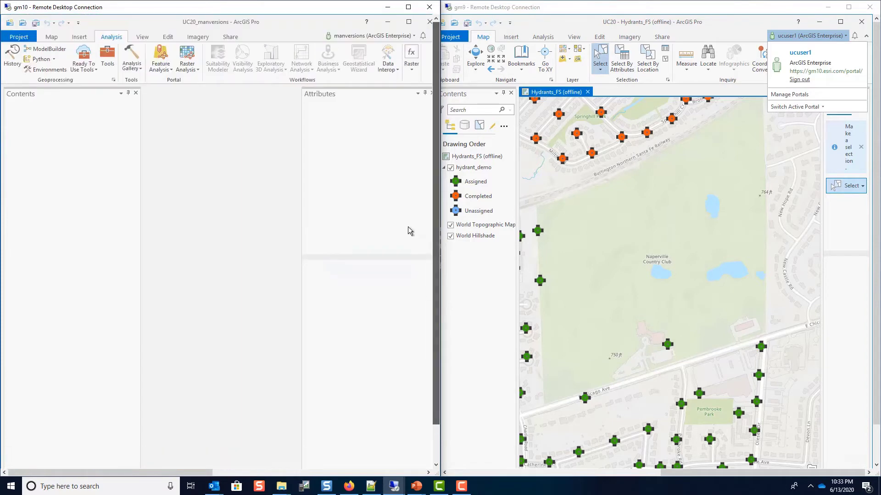
left_click(142, 40)
left_click_drag(232, 14, 453, 1)
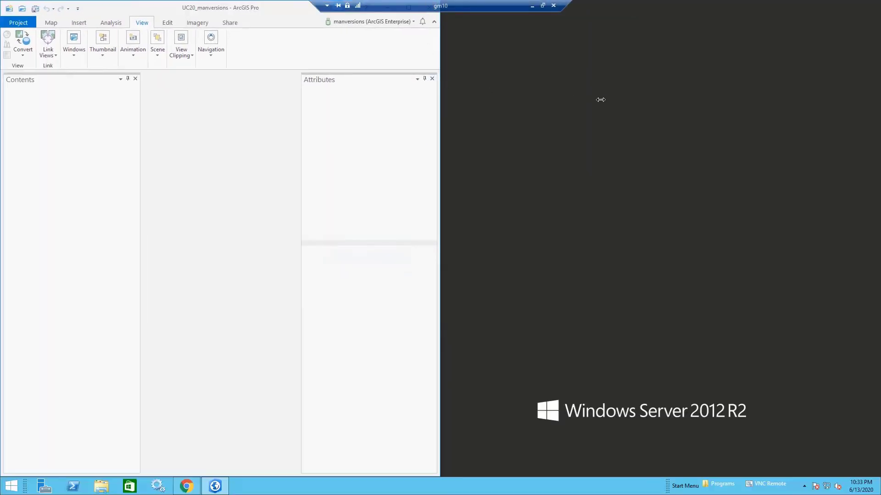
left_click_drag(600, 99, 659, 102)
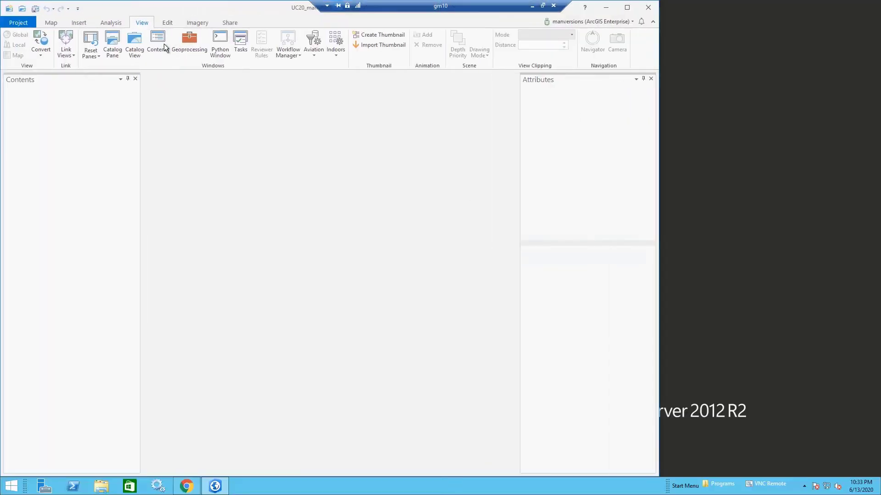
left_click(112, 46)
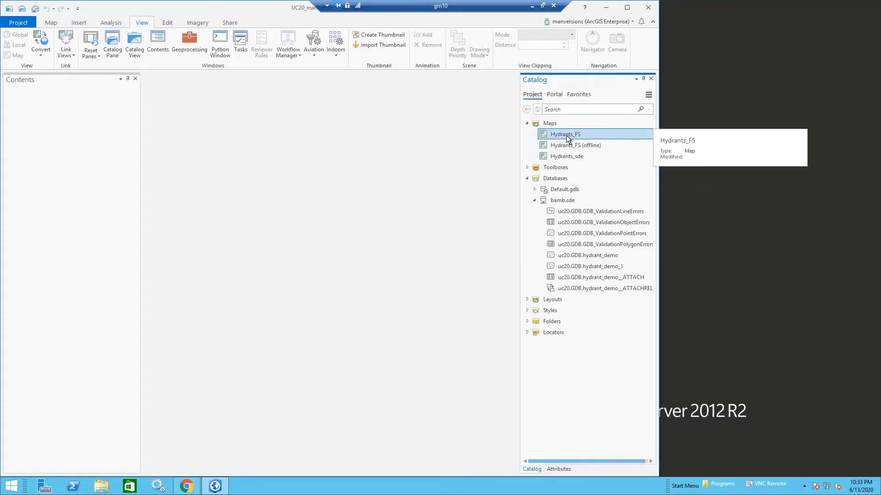
double_click(566, 134)
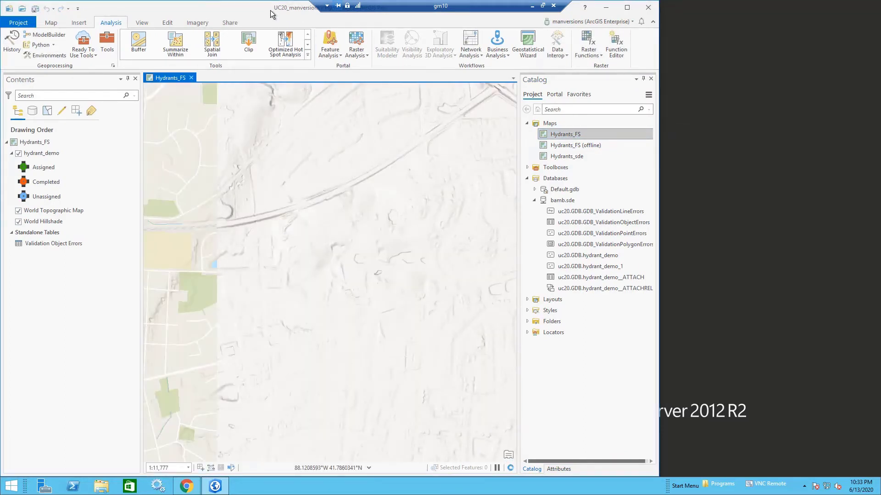
Step: Return ArcGIS Pro to the left half of the gm10 desktop beside the gm9 session, and narrow its Catalog pane
key("super+Right")
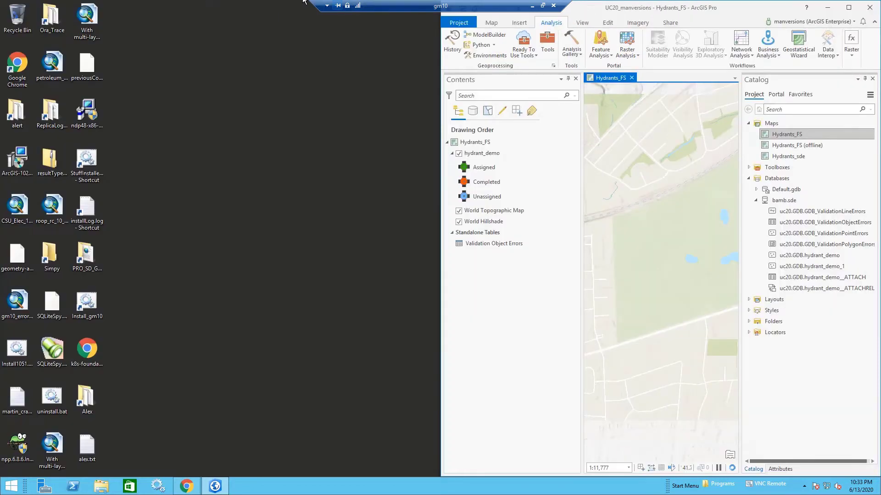
left_click_drag(643, 6, 505, 23)
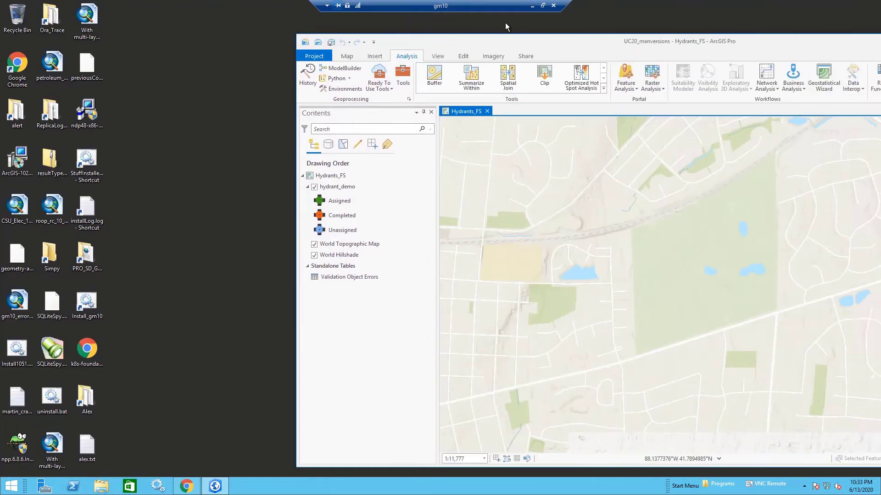
key("super+Left")
left_click(541, 6)
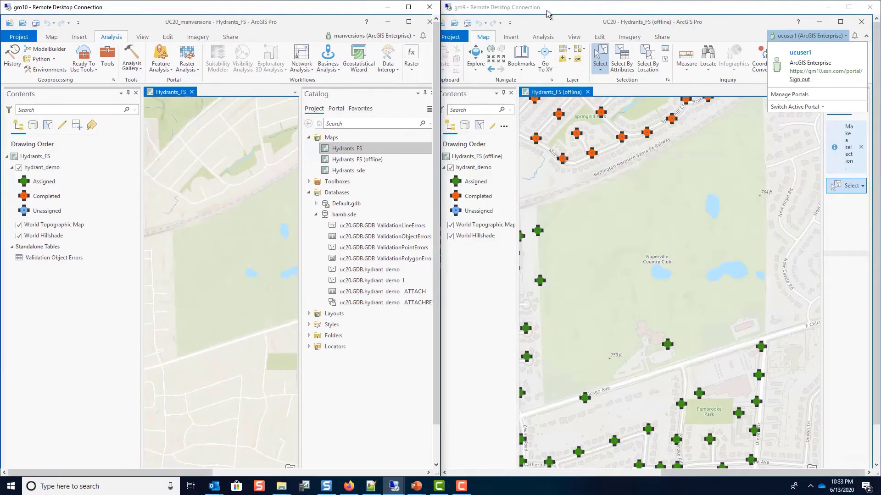
left_click_drag(300, 285, 379, 285)
left_click_drag(308, 286, 285, 295)
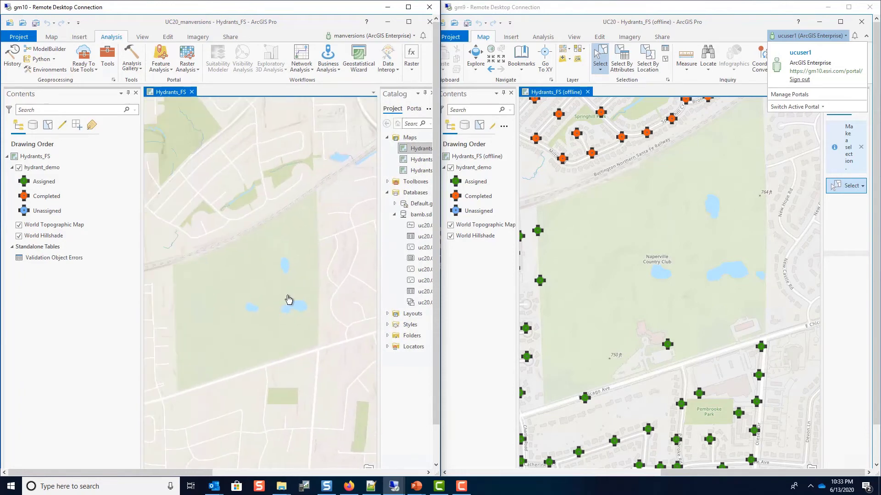
Step: List the Hydrants_FS map's contents by data source, and review the existing versions of the sde.DEFAULT (Hydrants) service
left_click(35, 126)
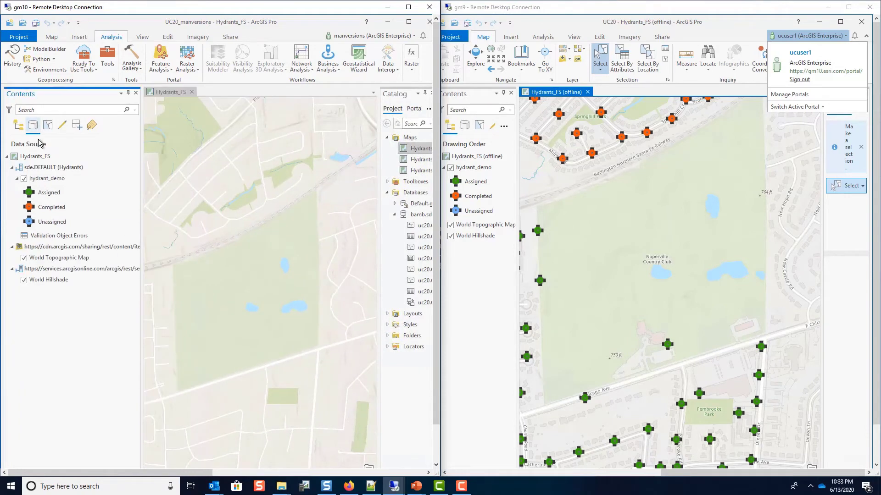
left_click(60, 170)
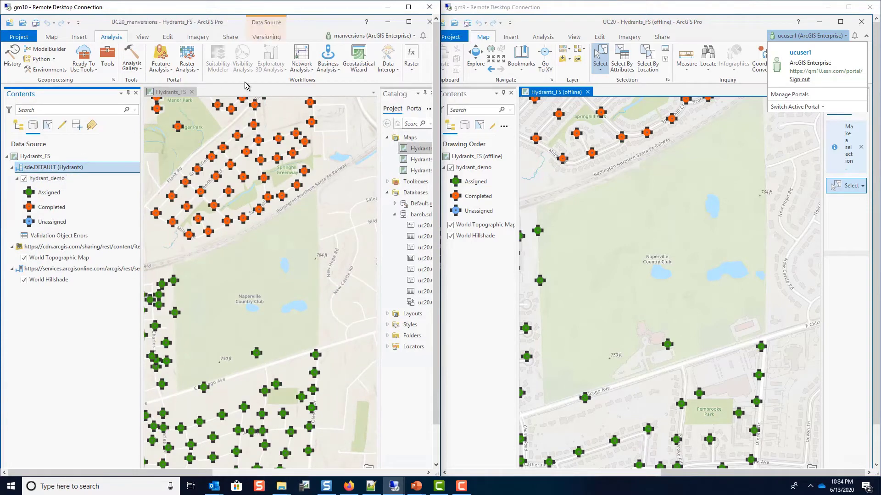
left_click(282, 38)
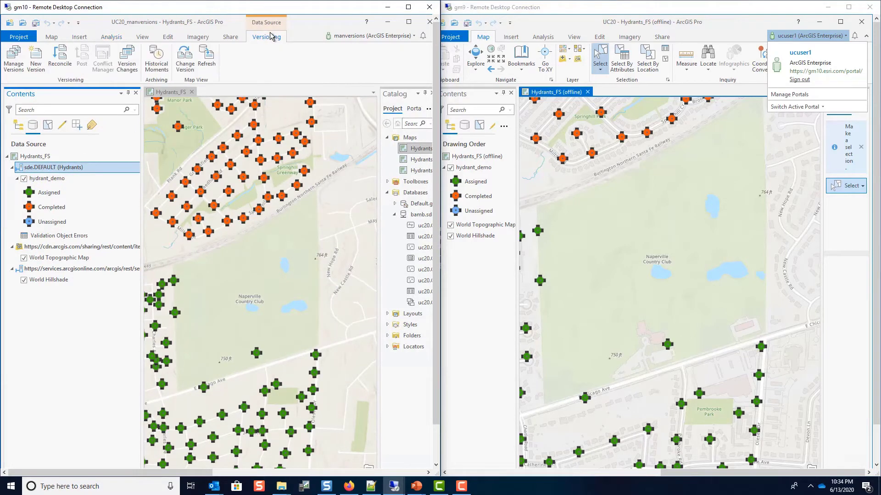
left_click(16, 60)
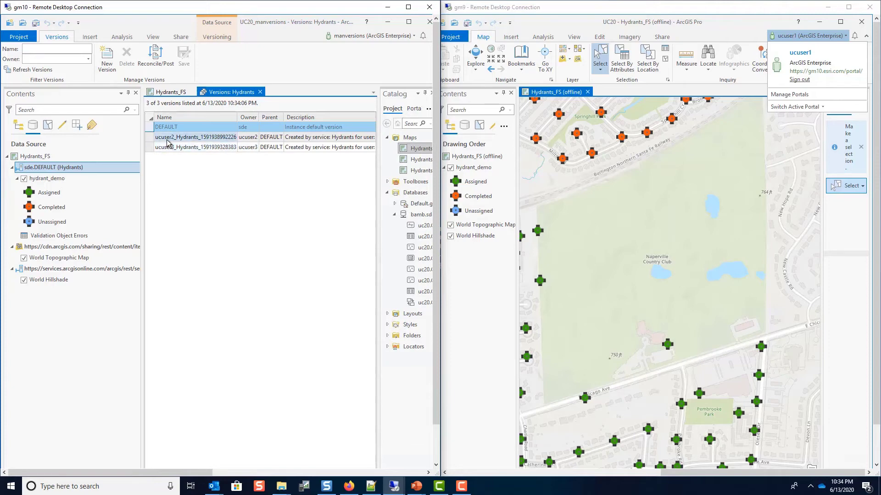
left_click(260, 93)
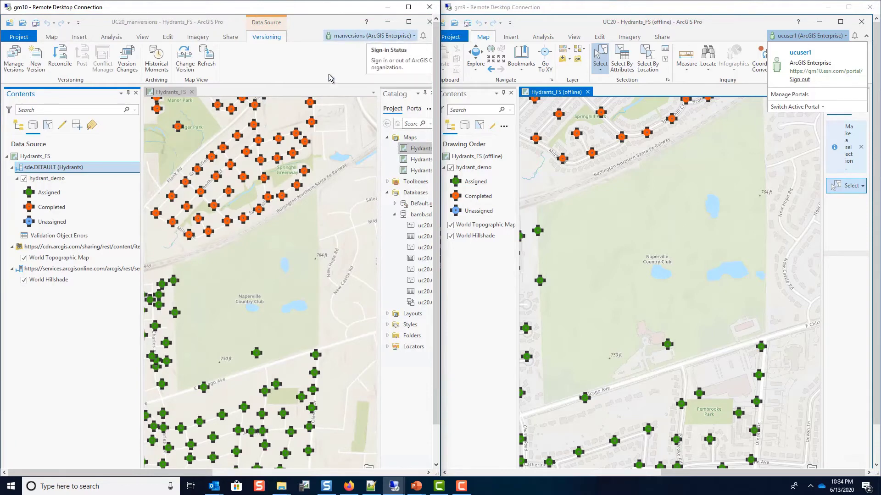
scroll(250, 267, "up", 2)
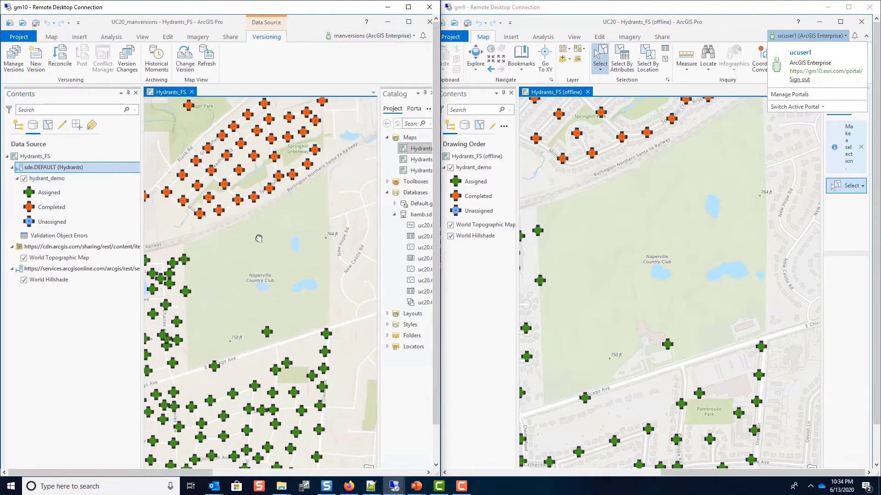
left_click_drag(246, 269, 263, 251)
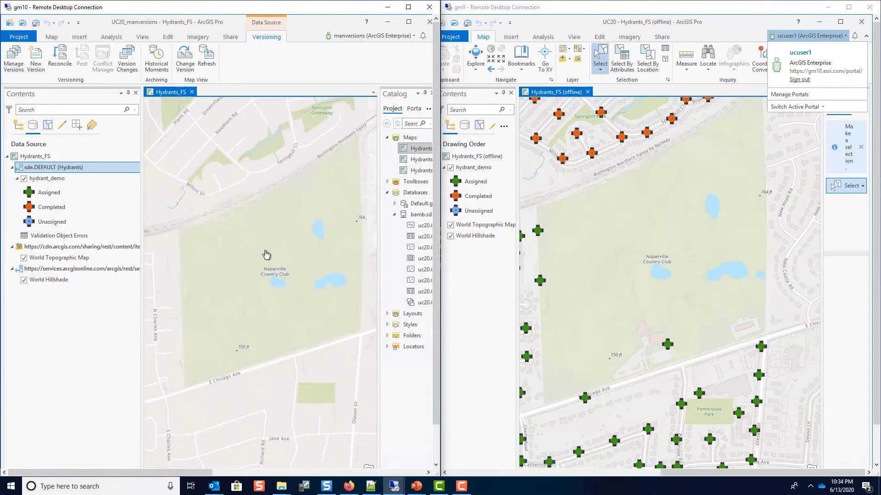
Step: In the gm9 session, list the offline map's contents by data source and check the hydrant_demo layer's source URL
left_click(605, 269)
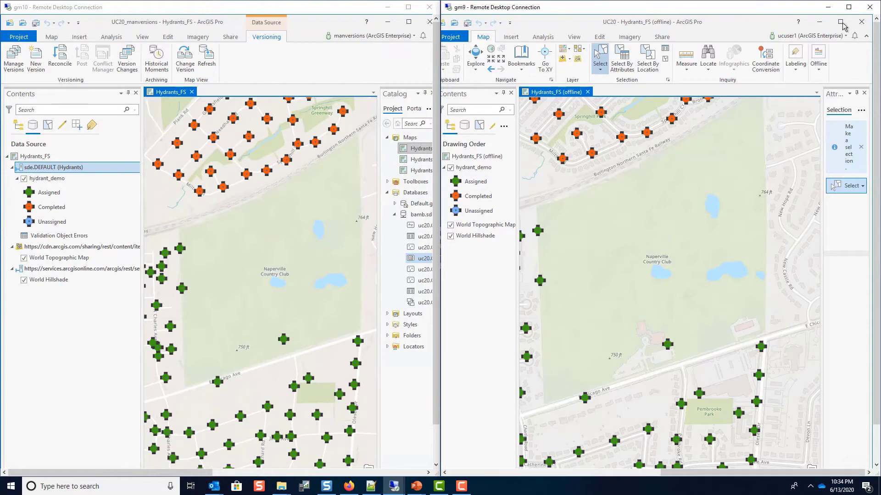
left_click(816, 40)
left_click(816, 40)
left_click(464, 125)
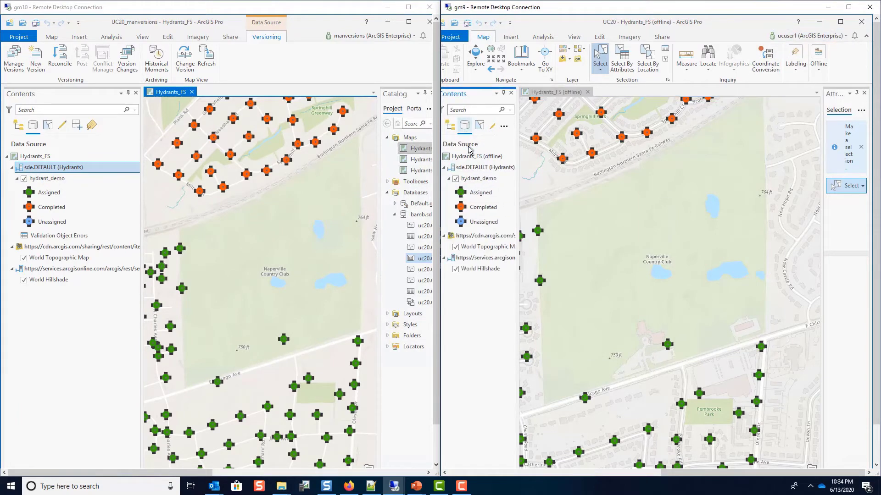
right_click(477, 183)
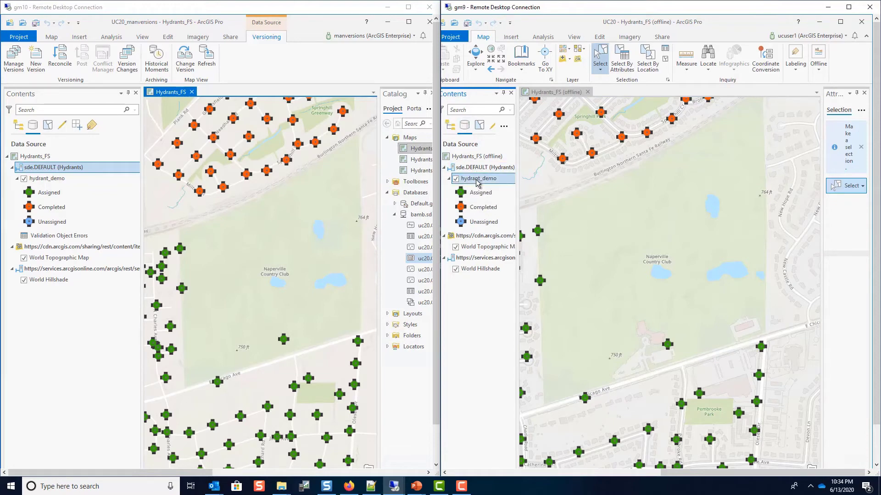
left_click(513, 466)
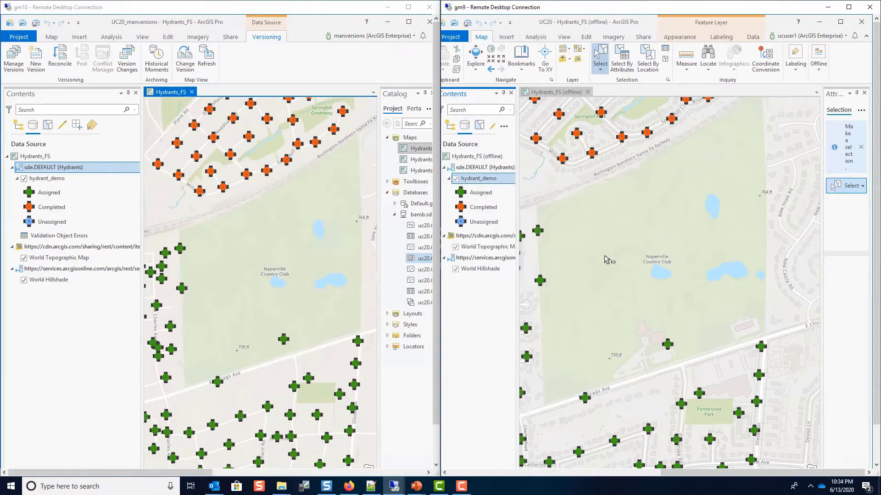
left_click(534, 206)
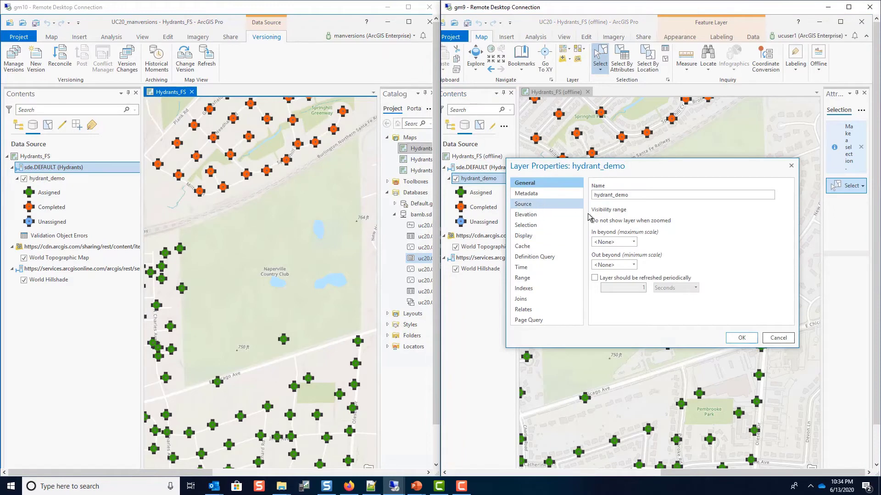
left_click(726, 218)
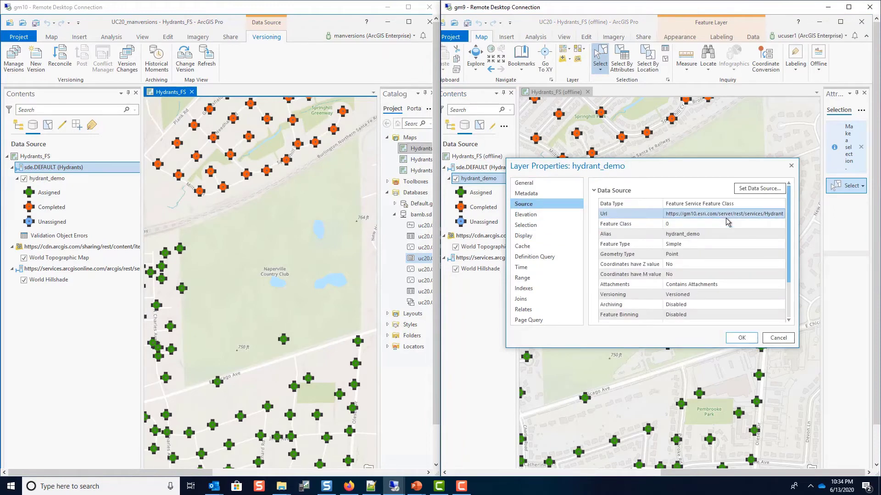
left_click(778, 338)
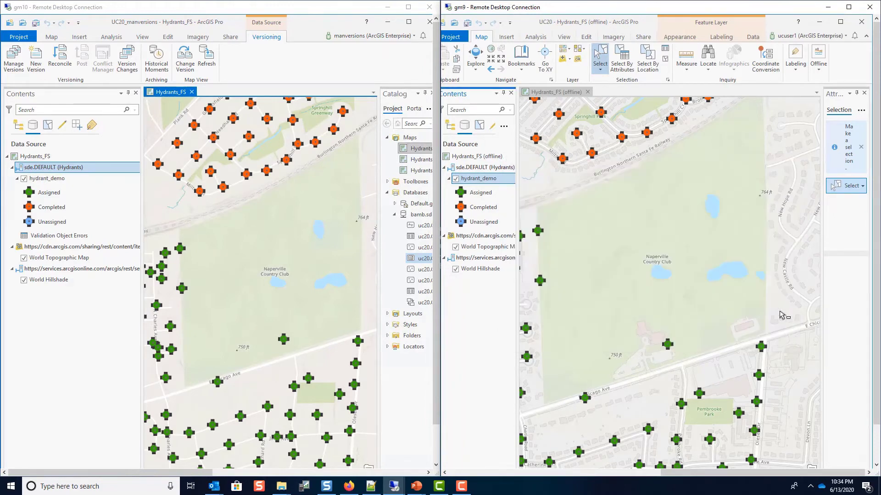
Step: Download the hydrant map for offline use at the current extent, without the basemap and tile layers
left_click(819, 74)
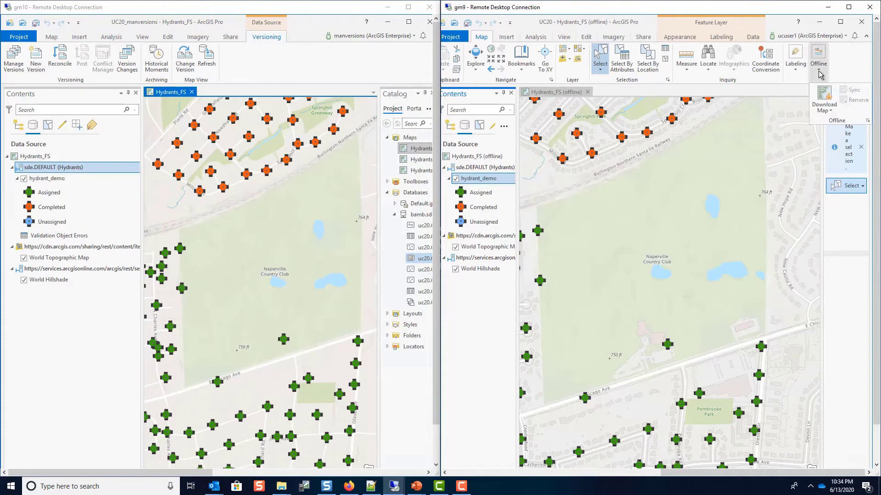
left_click(824, 99)
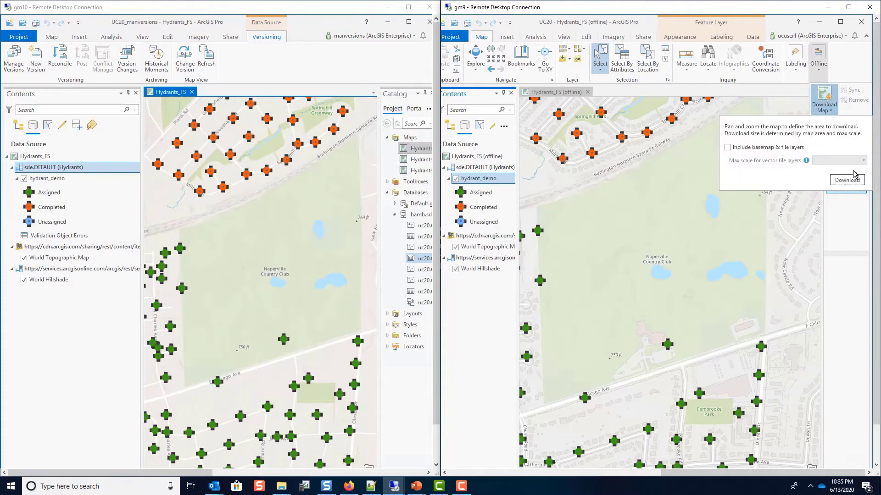
left_click(846, 180)
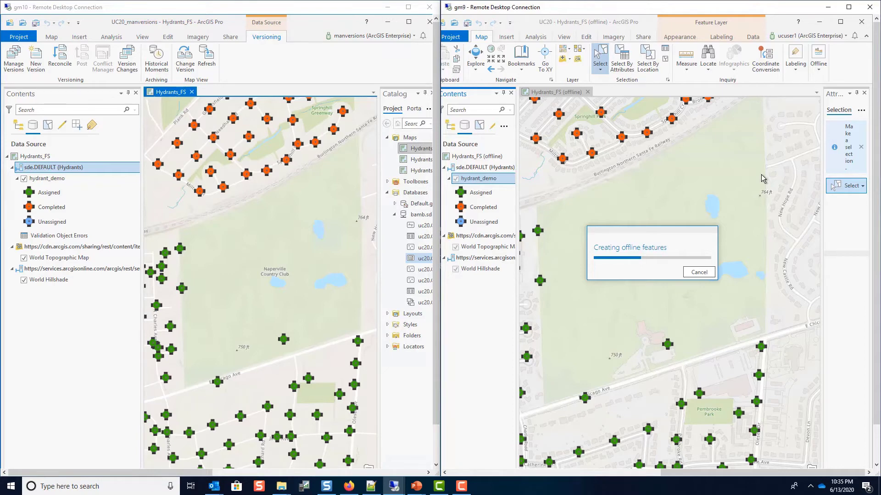
Step: In the gm10 session, open the list of Hydrants versions, check for the version created for ucuser1, and close the list
left_click(217, 8)
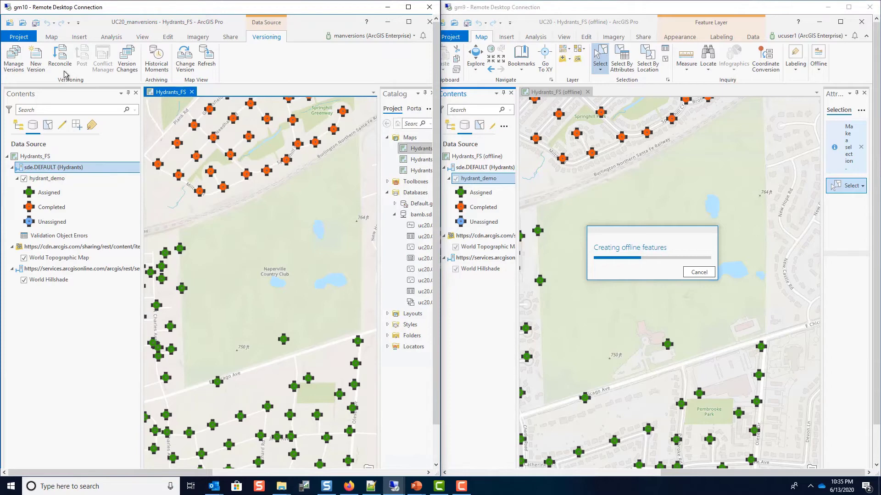
left_click(16, 66)
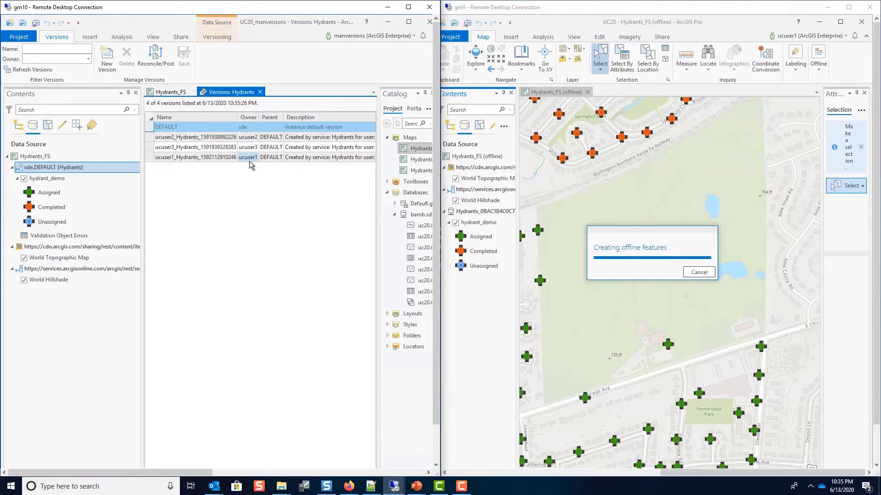
left_click(260, 92)
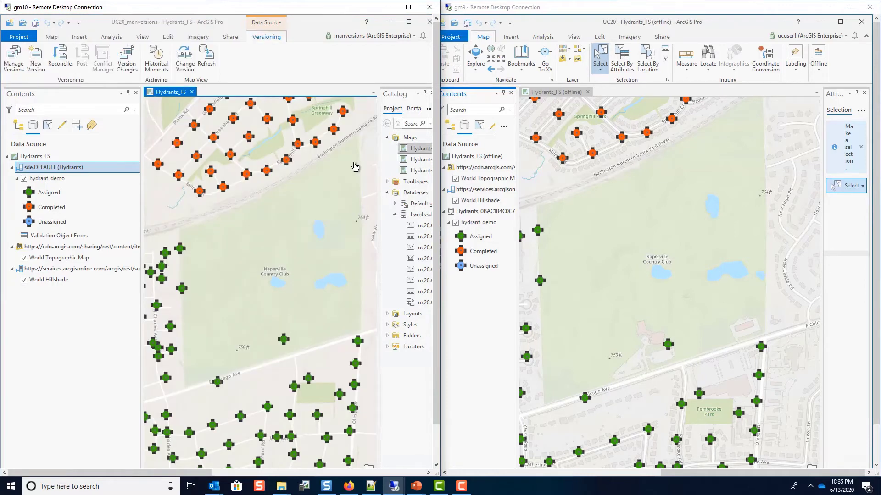
Step: In the gm9 session, set hydcond to Completed for hydrant 42585 on the country club's west edge in the downloaded data, applying the edit
left_click(489, 212)
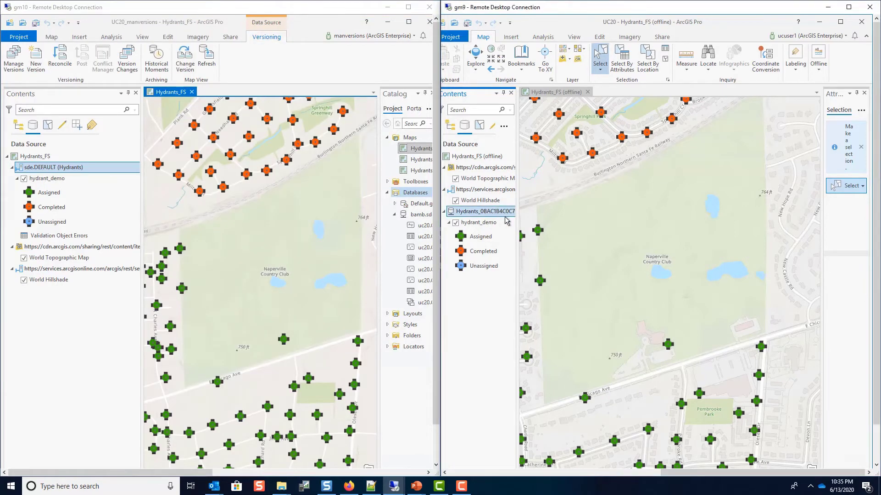
mouse_move(517, 225)
left_mouse_down()
mouse_move(593, 225)
mouse_move(507, 236)
left_mouse_up()
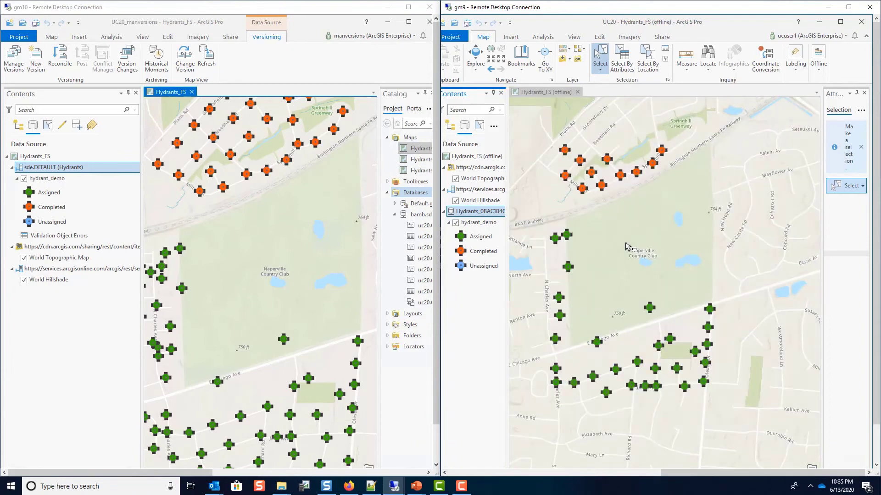
scroll(626, 246, "up", 1)
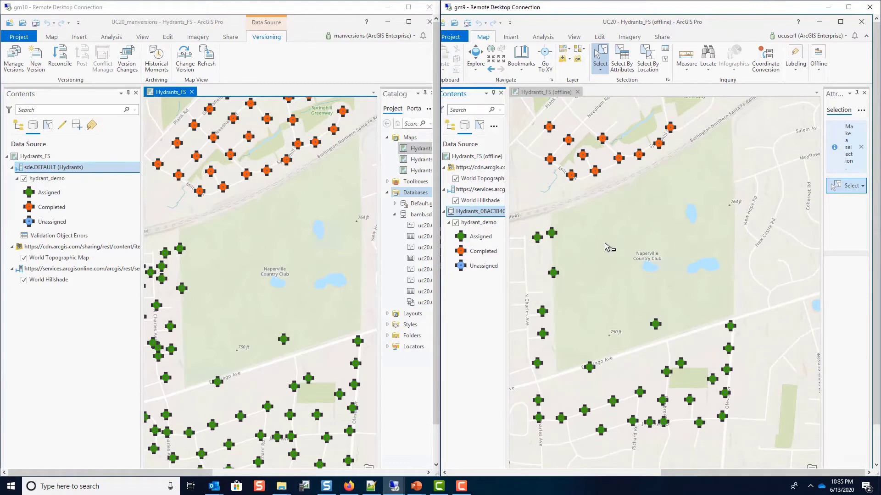
left_click_drag(539, 258, 560, 281)
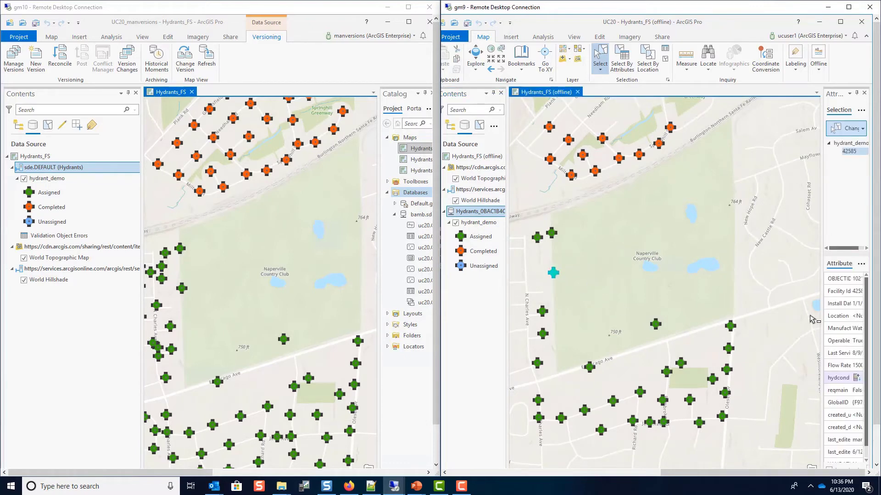
left_click(857, 378)
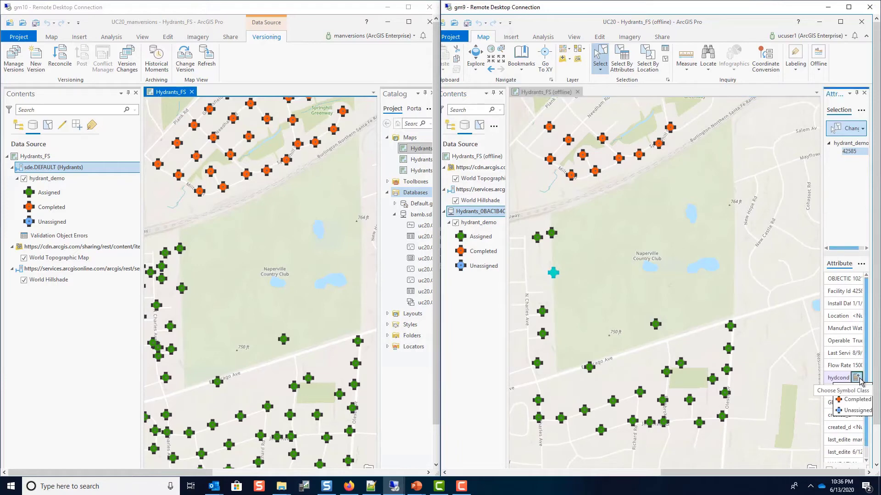
left_click(856, 408)
left_click(627, 277)
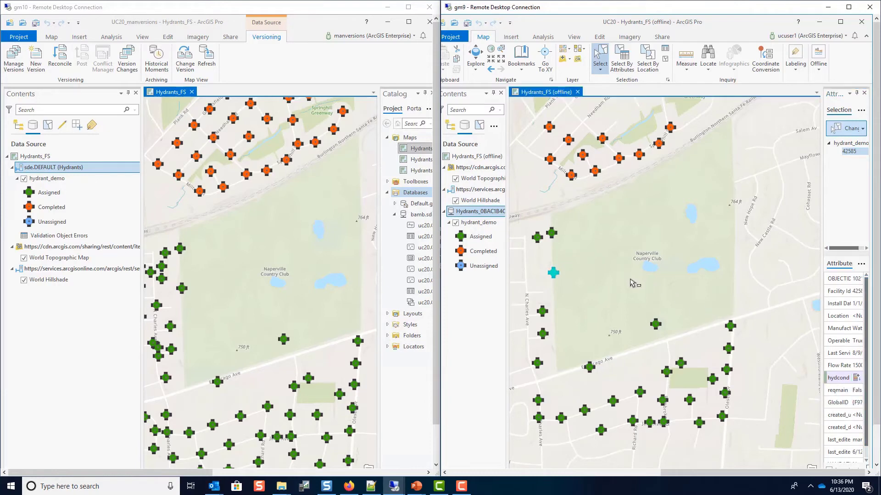
left_click(678, 277)
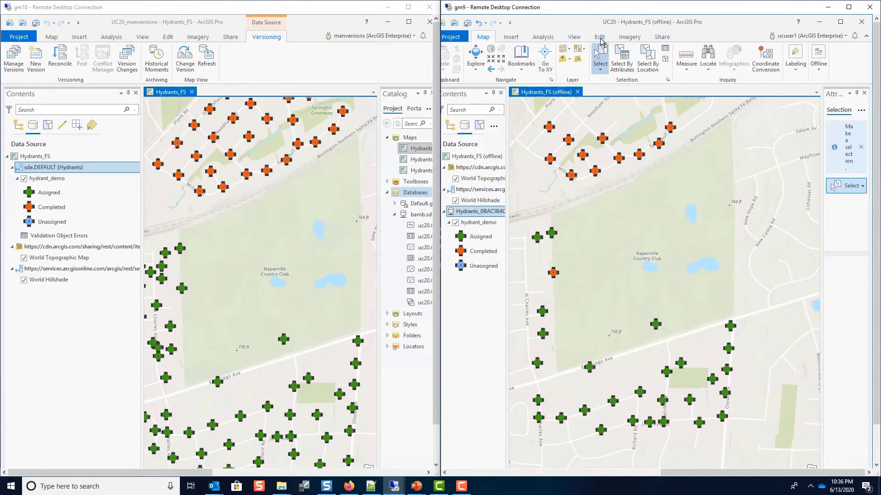
Step: Save the offline hydrant edits
left_click(600, 38)
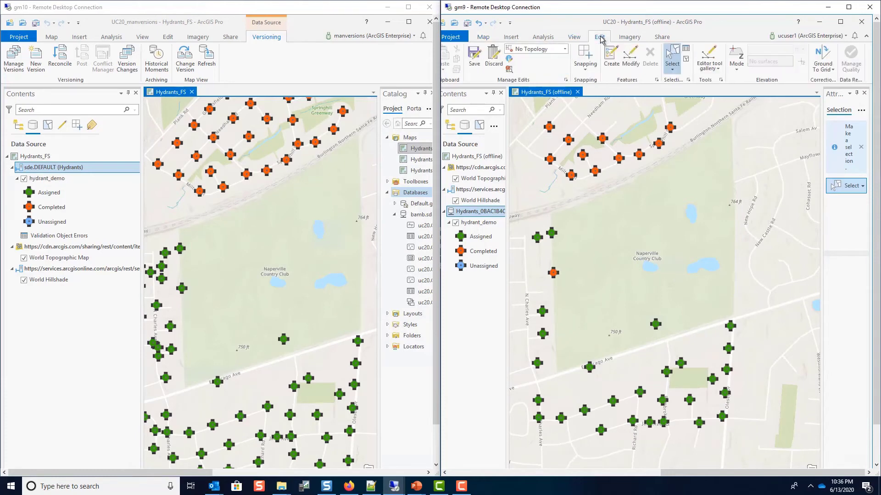
left_click(474, 58)
left_click(663, 269)
Step: Sync the offline map with the service, and refresh the sde.DEFAULT version's data in the gm10 session
left_click(483, 37)
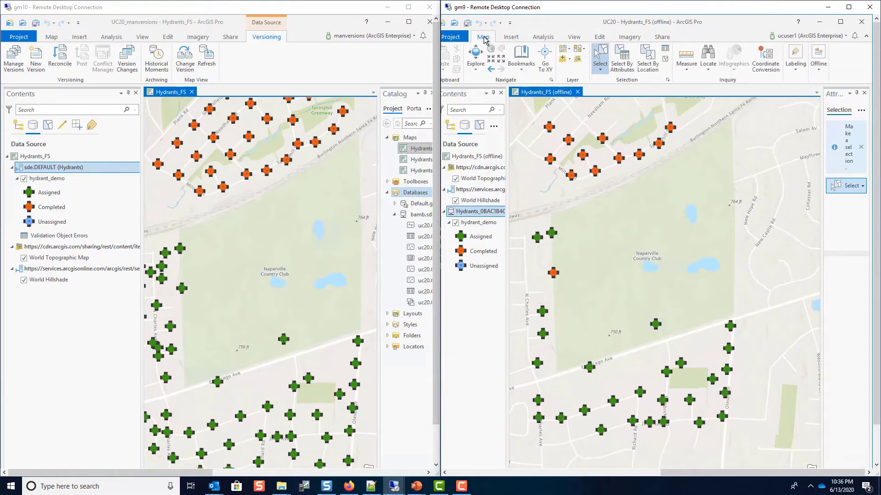
left_click(818, 66)
left_click(851, 91)
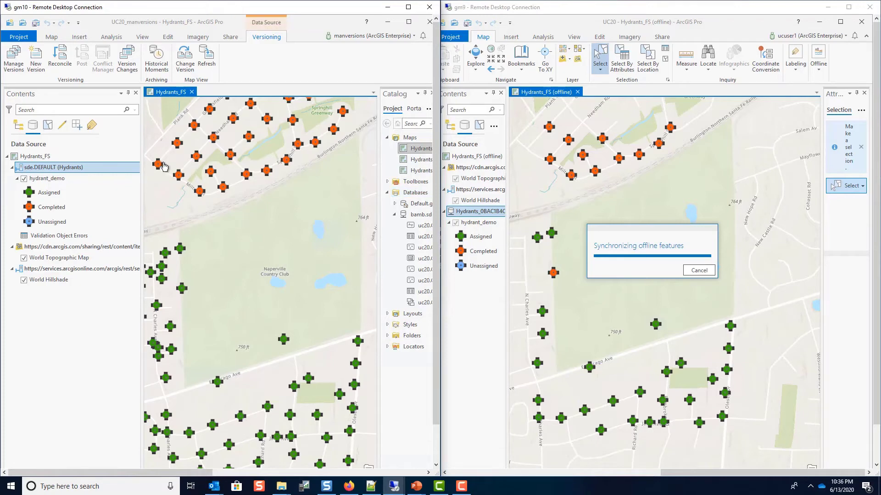
left_click(206, 62)
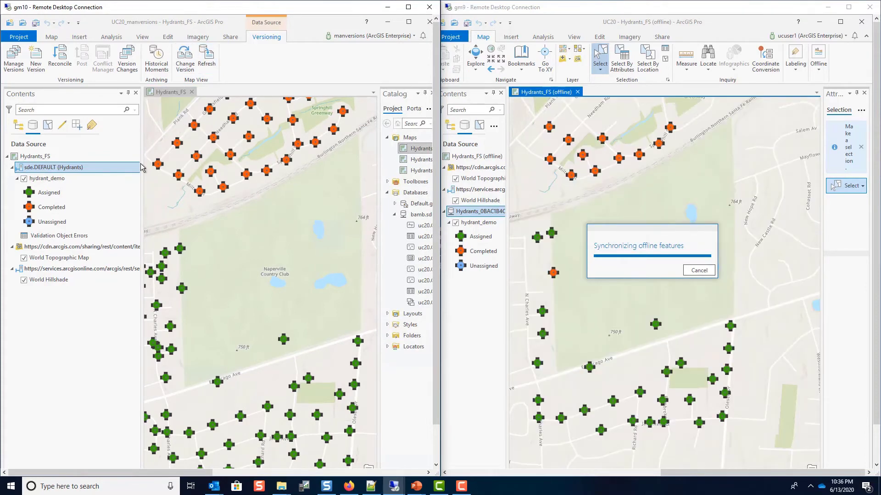
left_click(212, 65)
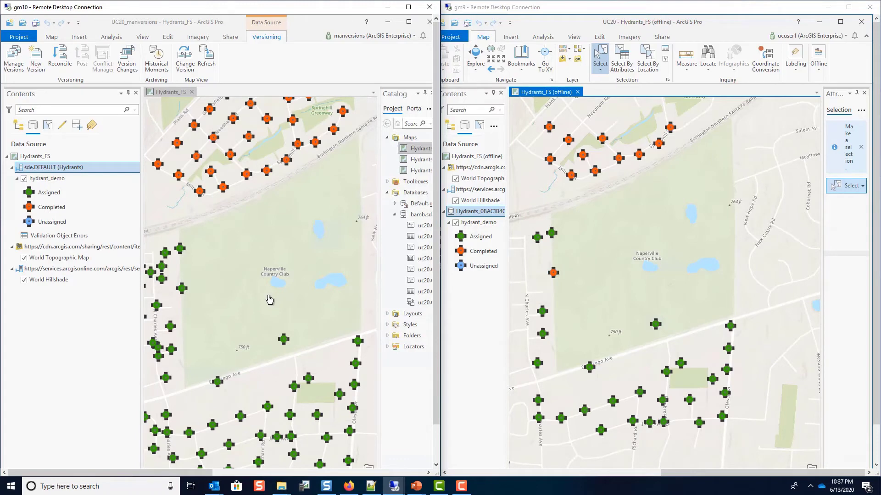
Step: In the default version, set hydcond to Completed for hydrant 38844 at the country club's northwest edge, applying the edit
left_click(168, 38)
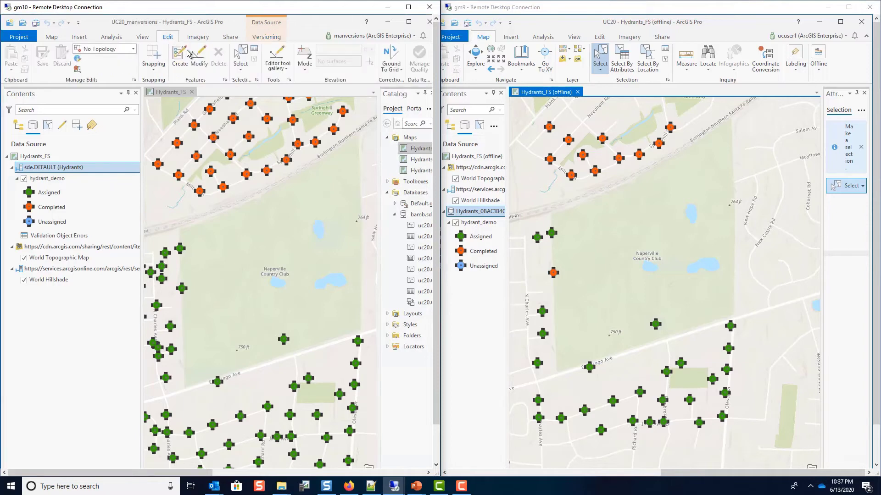
left_click(240, 54)
left_click(178, 278)
left_click_drag(174, 235, 185, 258)
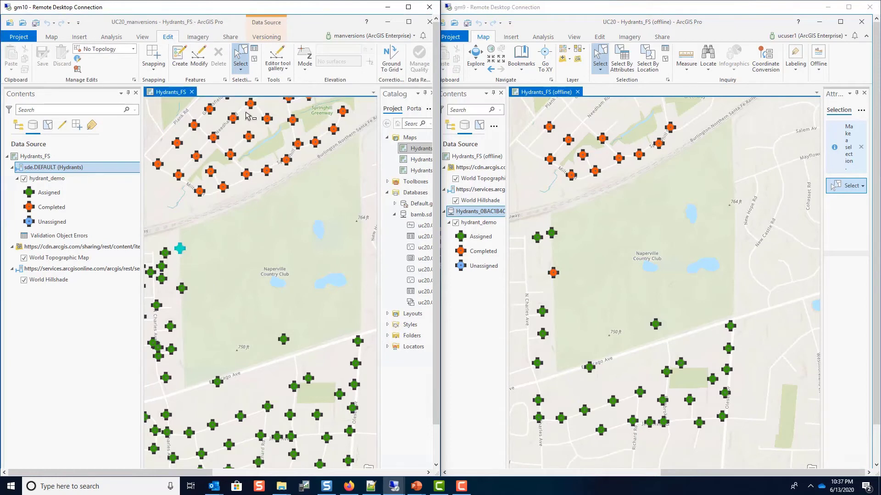
left_click(254, 48)
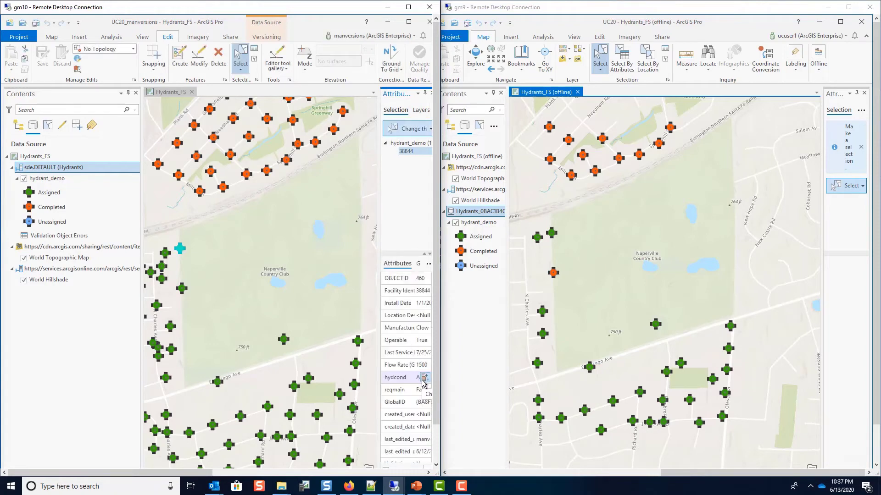
left_click(422, 380)
left_click(251, 253)
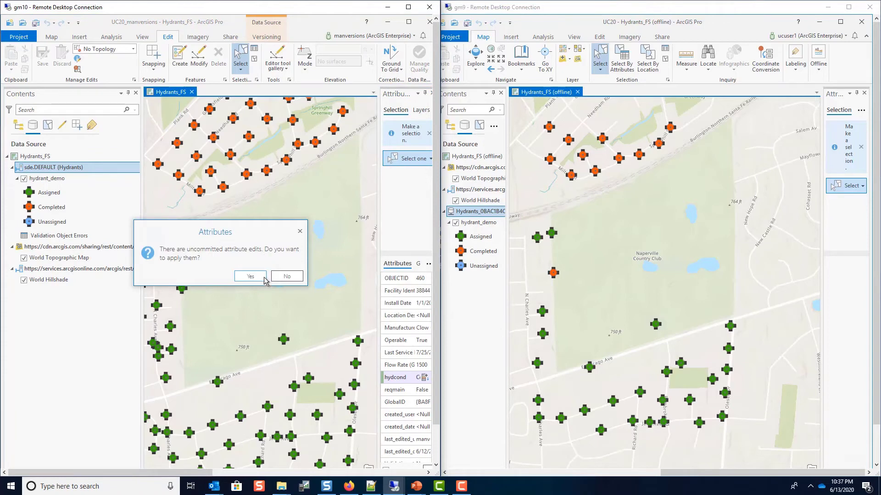
left_click(263, 277)
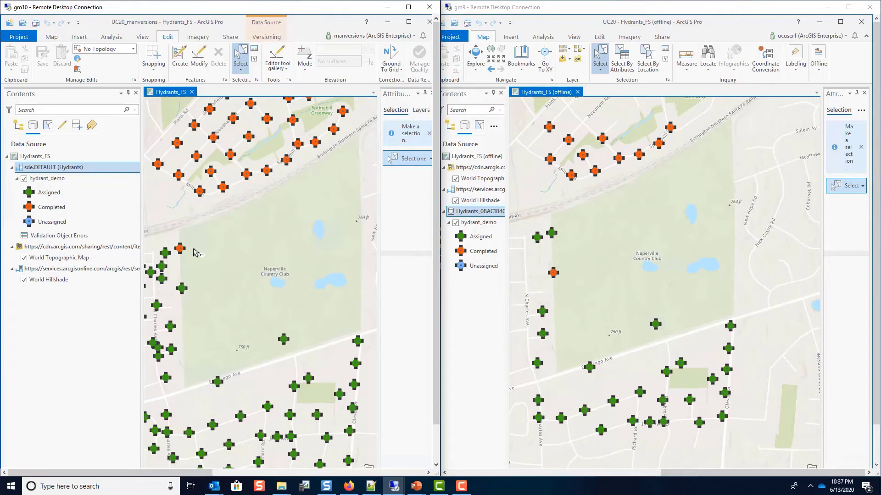
right_click(95, 169)
left_click(112, 176)
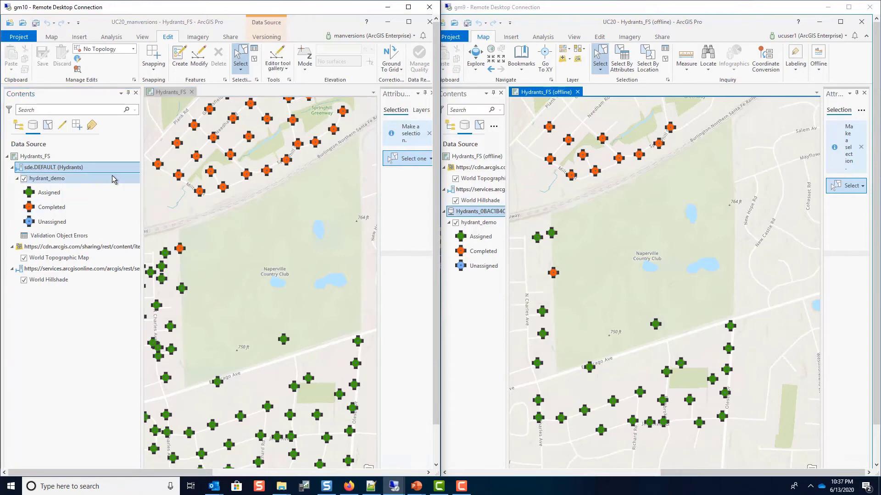
left_click(203, 248)
left_click(200, 262)
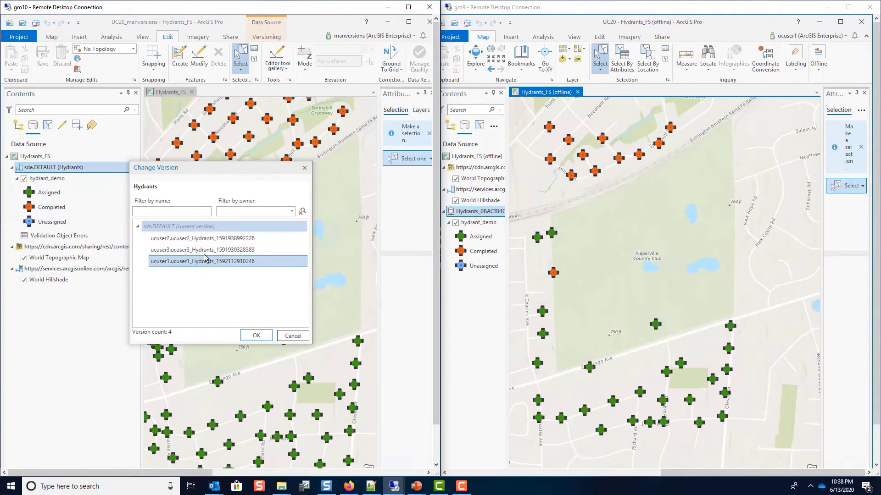
left_click(207, 250)
left_click(206, 262)
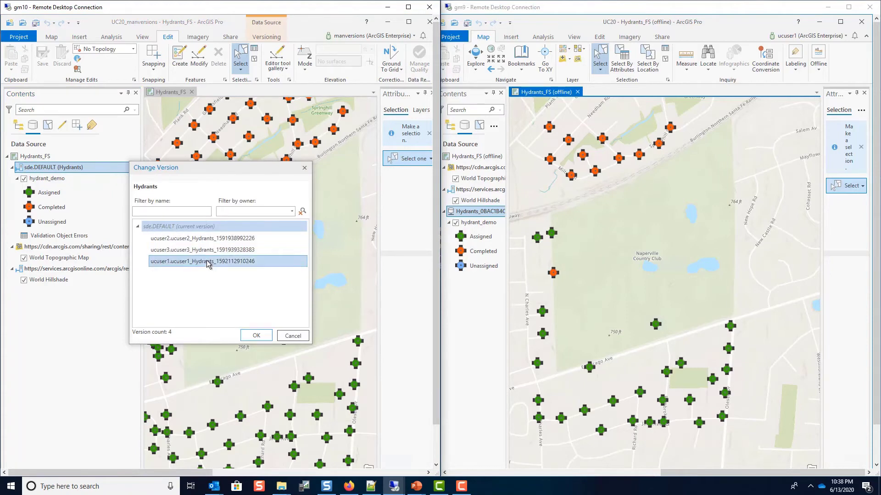
left_click(256, 336)
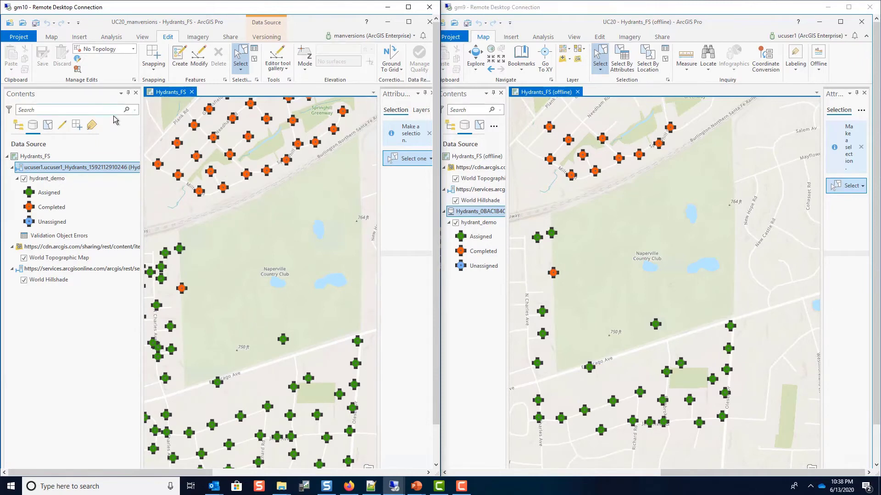
Step: Reconcile the ucuser1 Hydrants version with the default version, defining conflicts by attribute
left_click(86, 168)
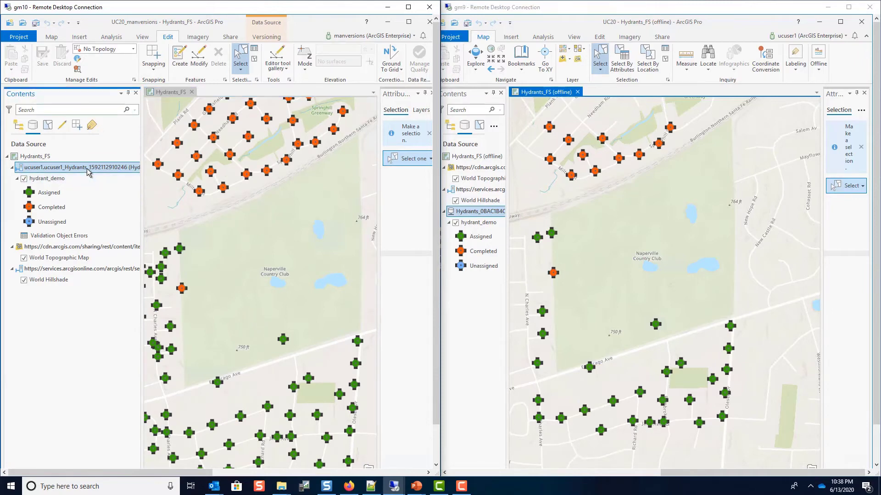
left_click(276, 37)
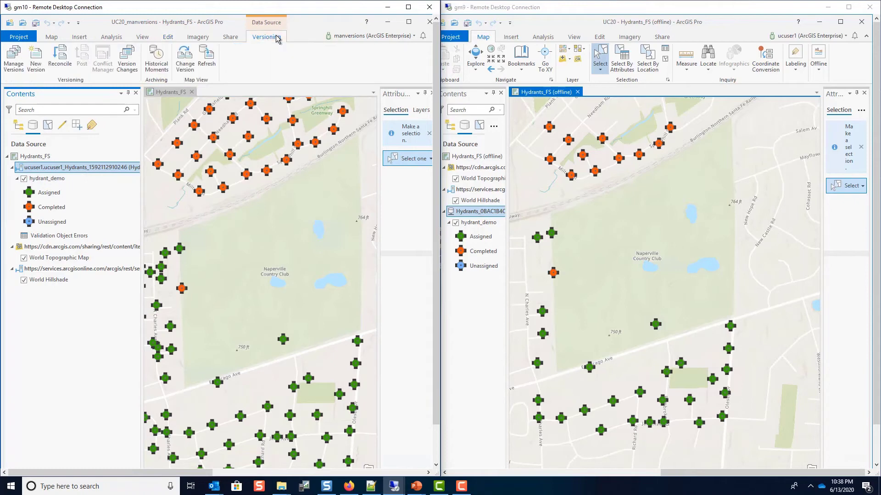
left_click(59, 59)
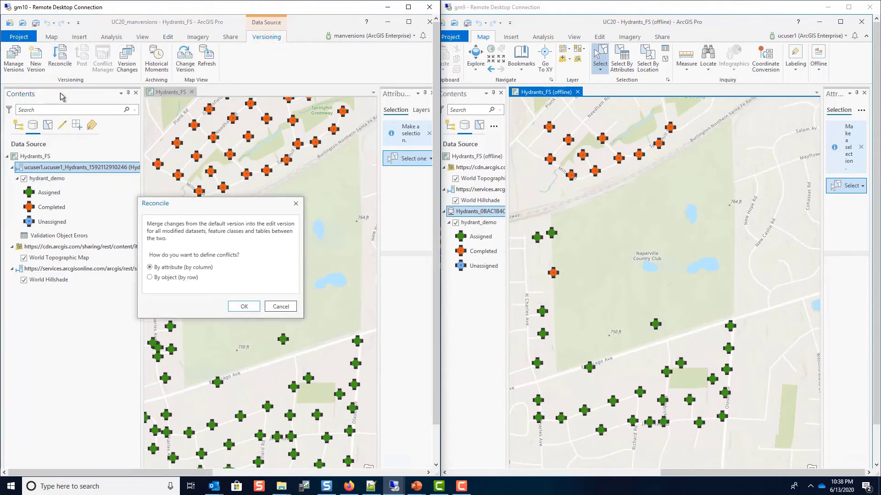
left_click(234, 305)
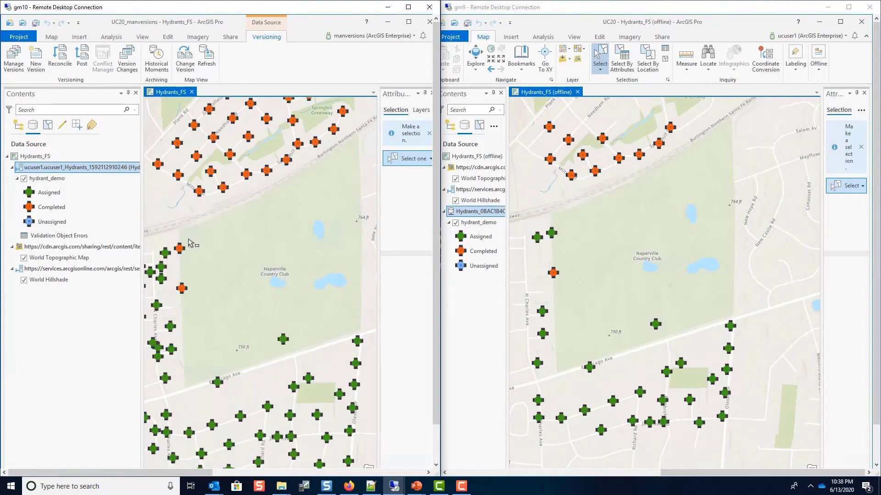
left_click(168, 37)
Step: Sync the offline map in the gm9 session to pull the reconciled changes, and return to the gm10 session
left_click(633, 9)
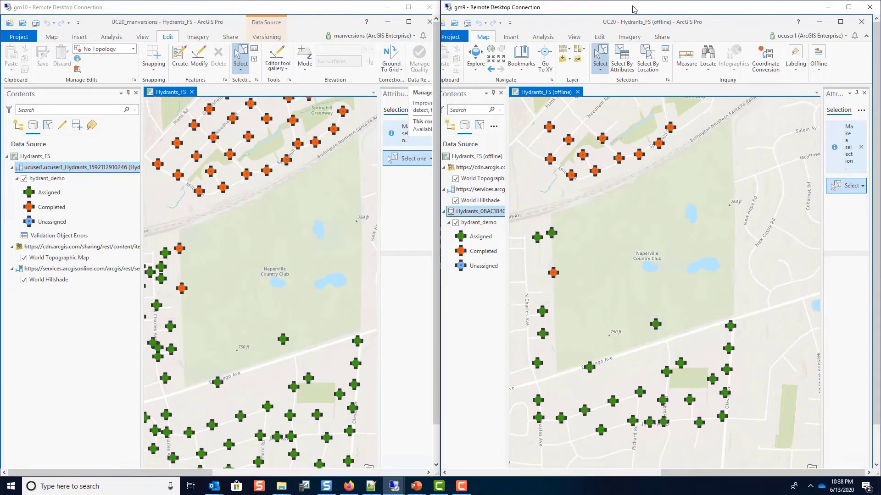
left_click(819, 68)
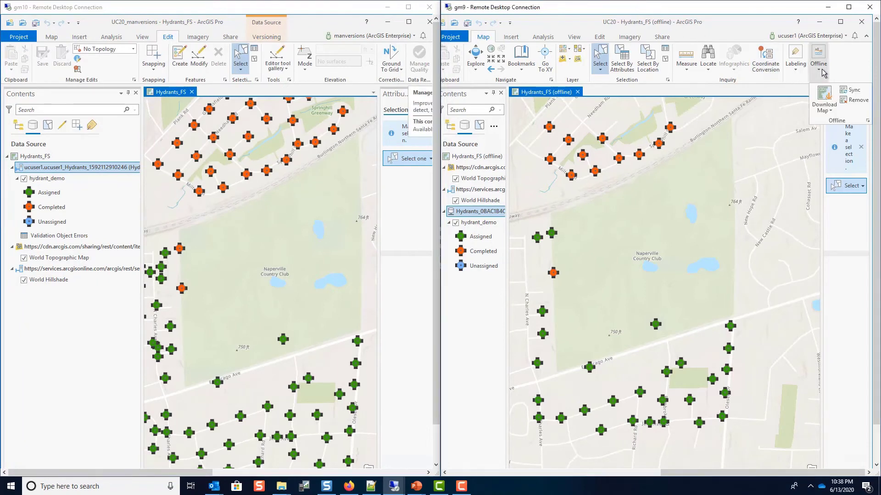
left_click(853, 90)
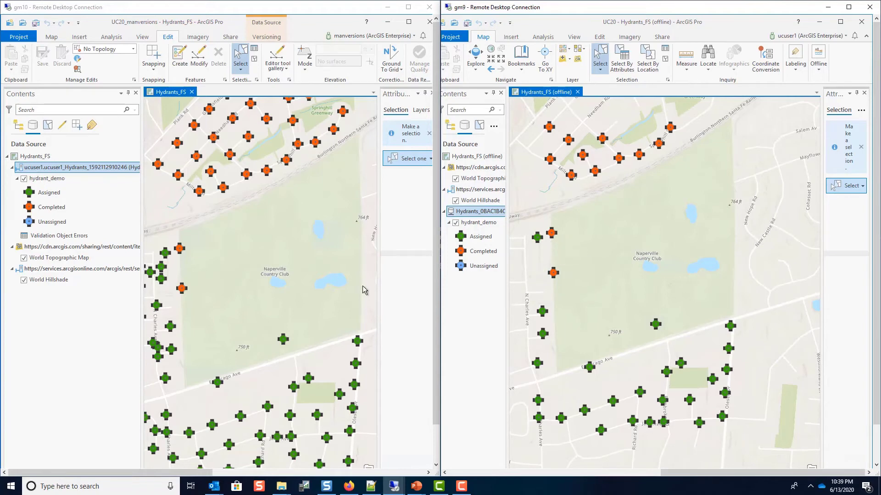
left_click(172, 281)
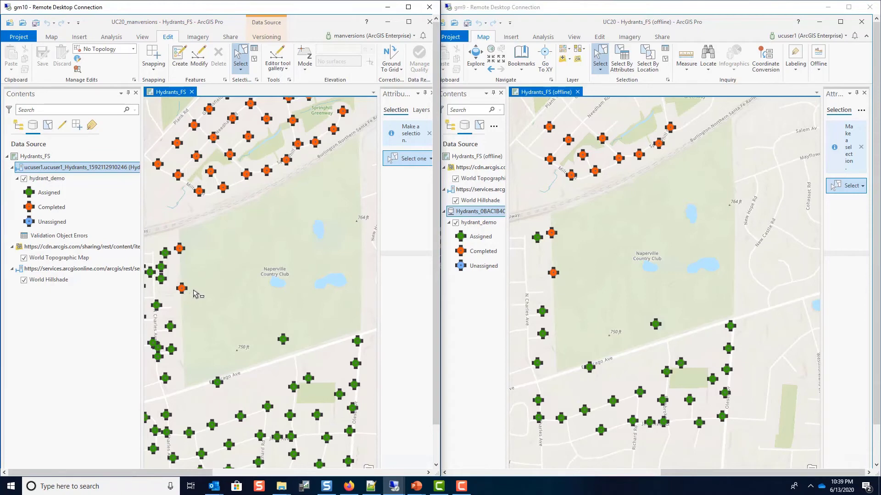
Step: Set hydcond to Unassigned for hydrant 42585 at the country club's western edge, apply the edit and clear the selection
left_click_drag(173, 275, 193, 297)
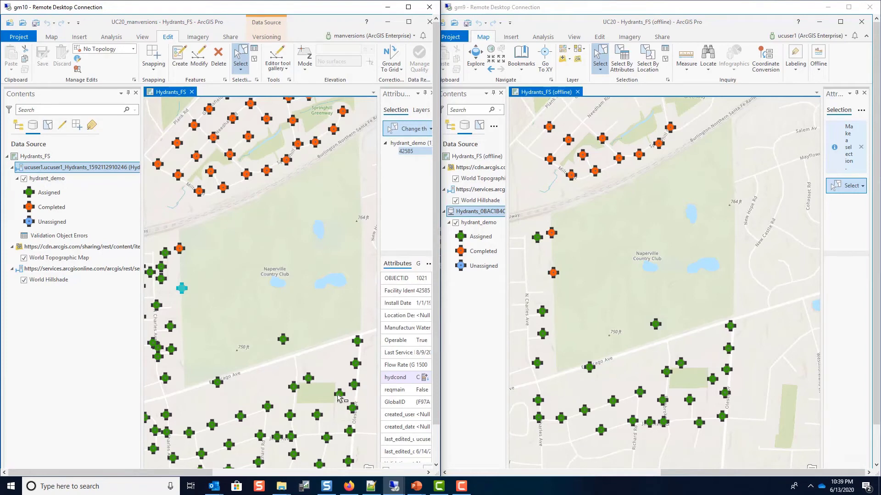
left_click(426, 380)
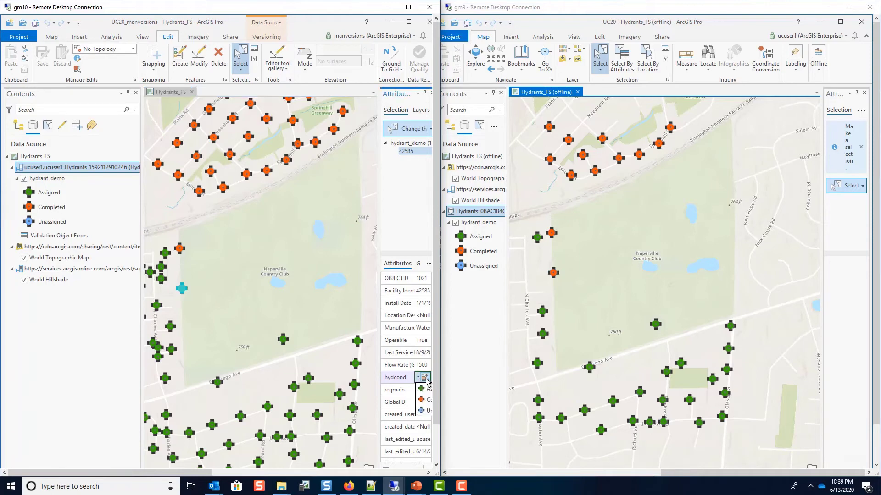
left_click(429, 411)
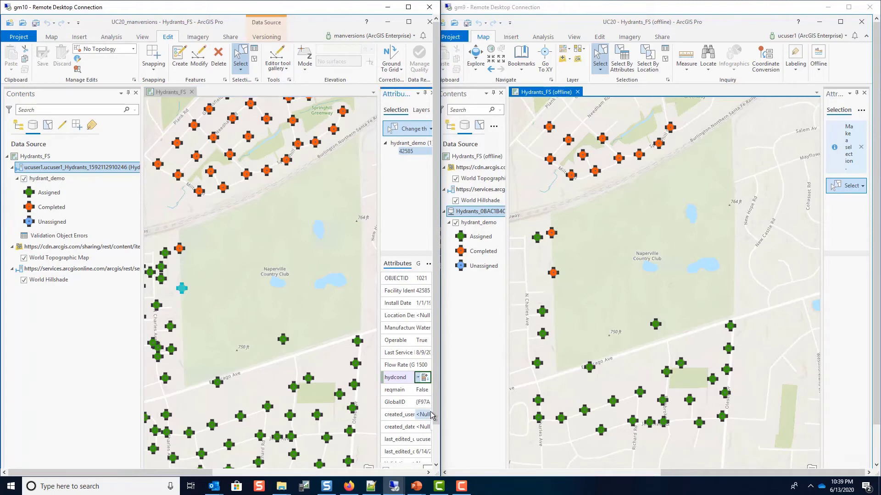
left_click(263, 261)
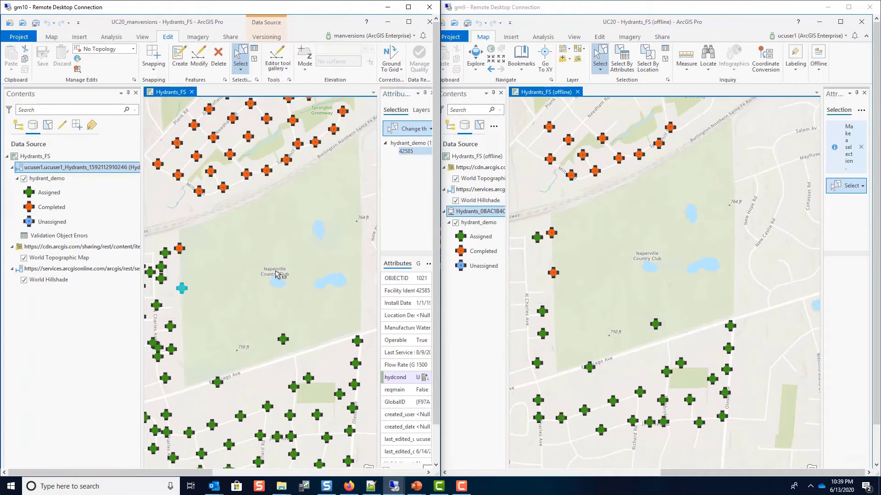
left_click(243, 276)
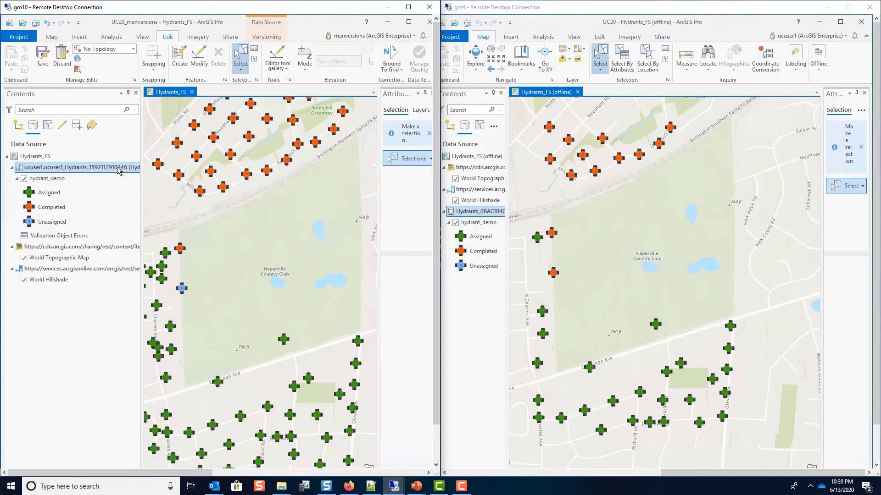
Step: Reconcile the ucuser1 Hydrants version with the default version, defining conflicts by attribute, and post its edits to default
left_click(267, 37)
left_click(59, 59)
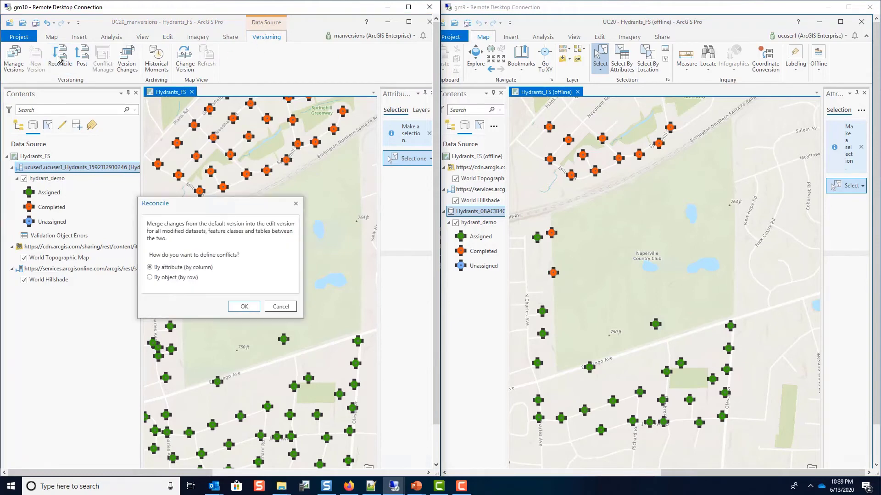
left_click(237, 308)
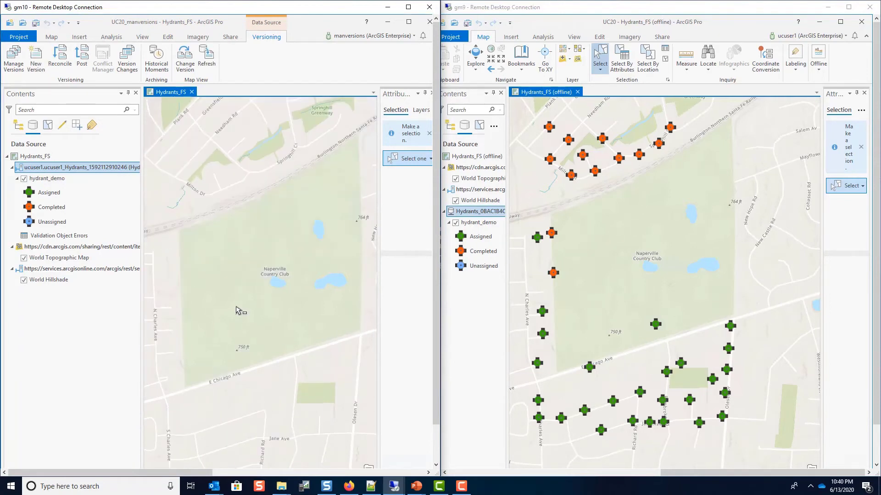
left_click(79, 61)
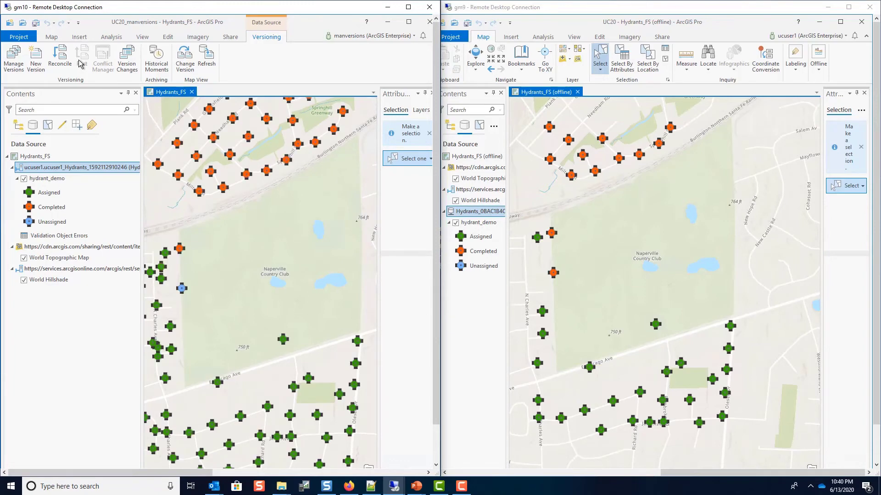
Step: Switch to the gm9 session and sync the offline hydrants map to pull the version manager's edit
left_click(169, 37)
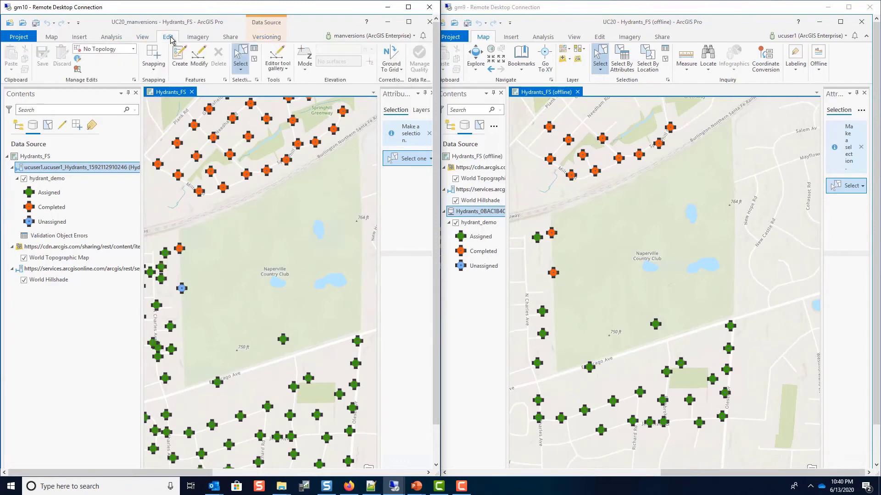
left_click(674, 17)
left_click(819, 64)
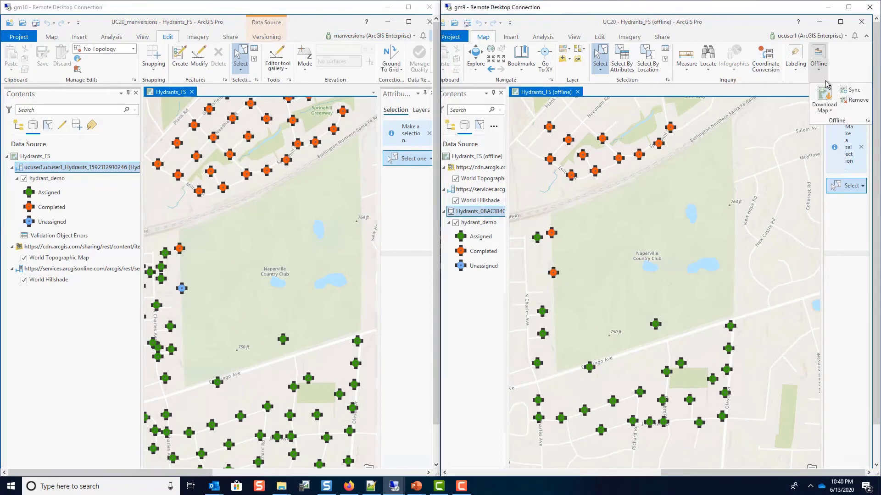
left_click(853, 91)
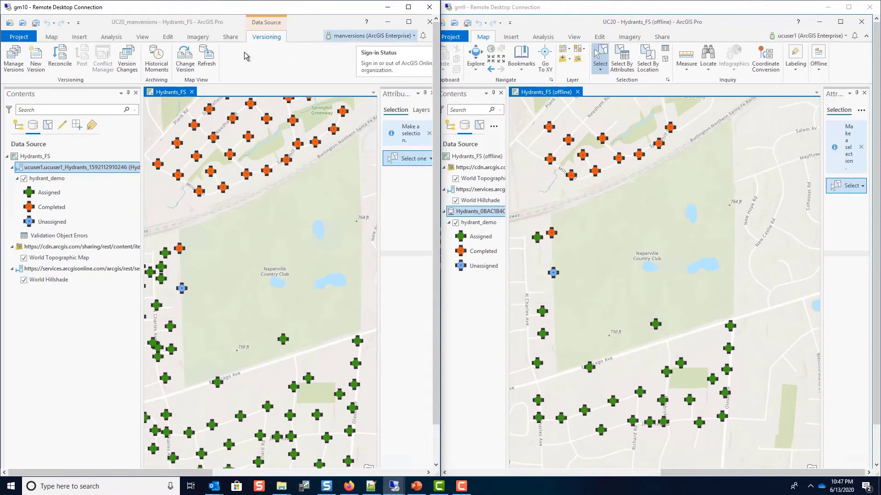
right_click(72, 169)
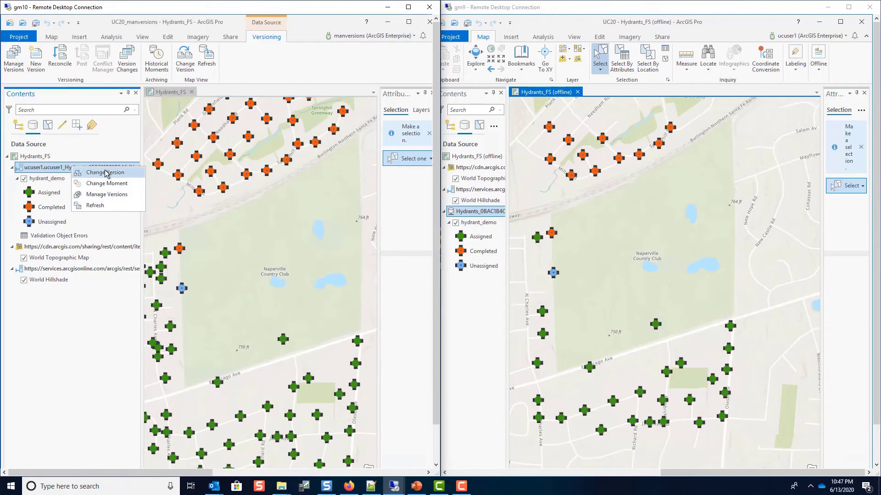
left_click(105, 173)
left_click(208, 246)
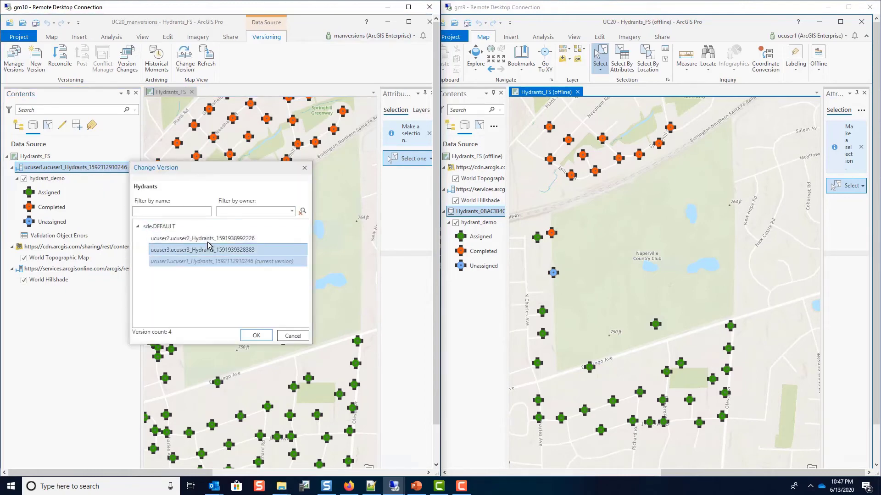
left_click(209, 240)
left_click(256, 335)
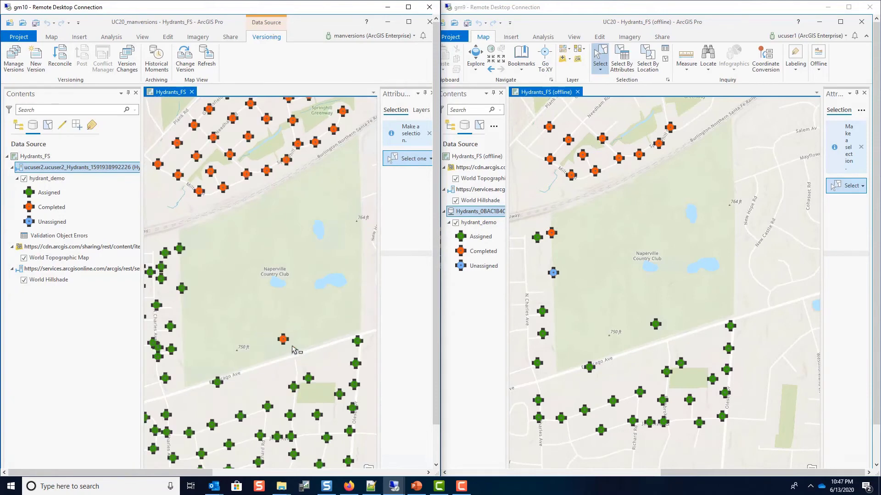
right_click(105, 168)
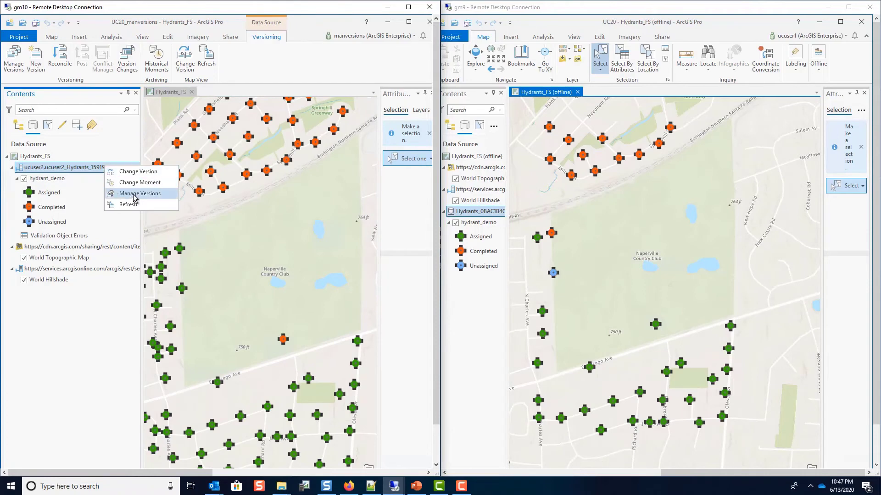
left_click(145, 172)
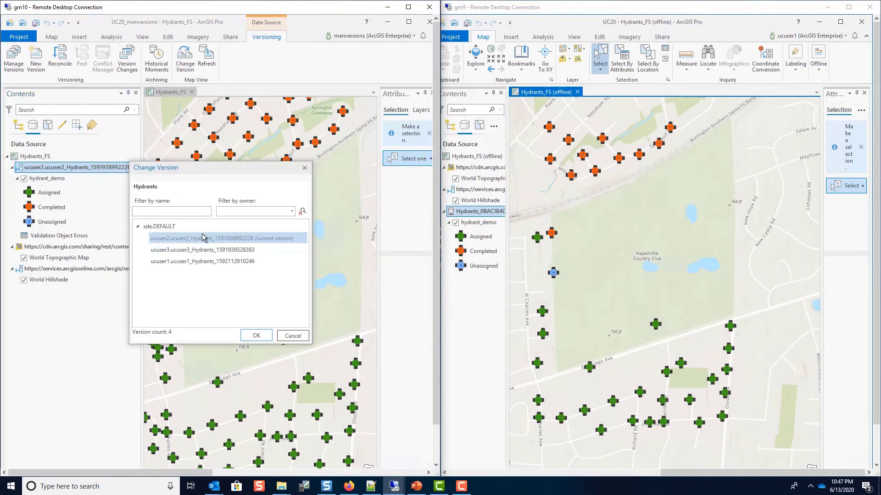
left_click(219, 261)
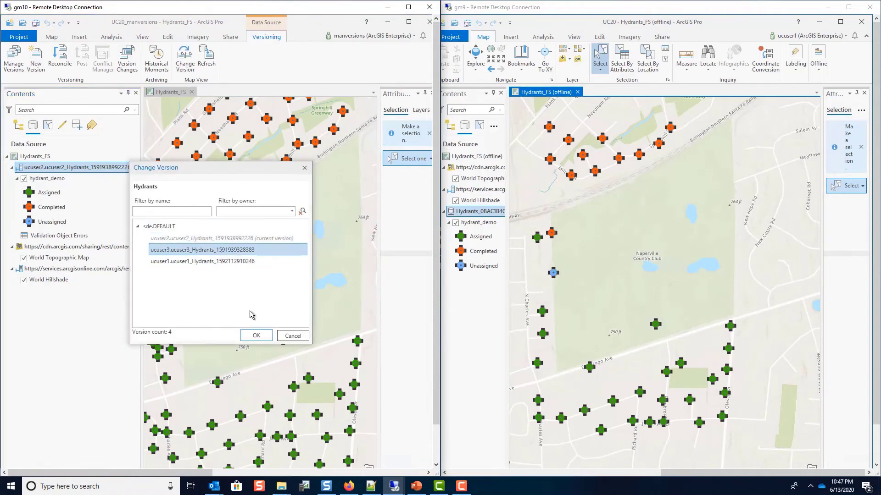
left_click(253, 336)
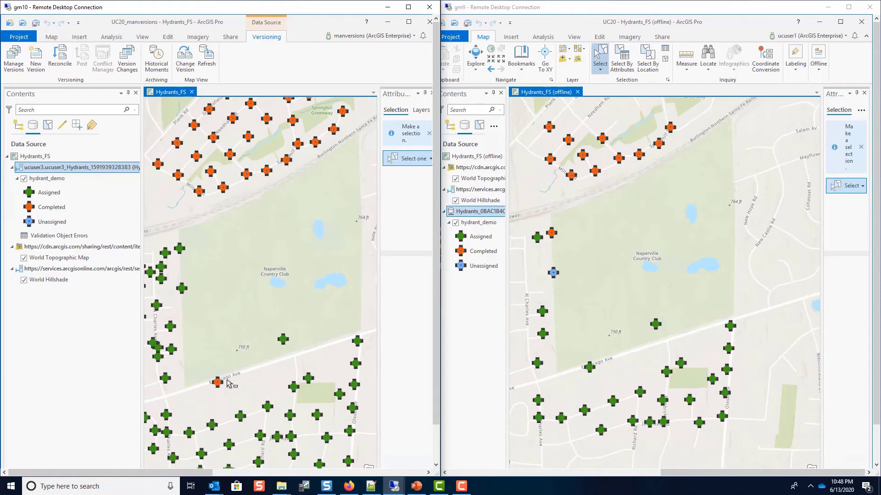
Step: Show the gm9 session full screen and examine the Chrome help page on automating reconcile and post, including its Python code example
left_click_drag(560, 6, 329, 1)
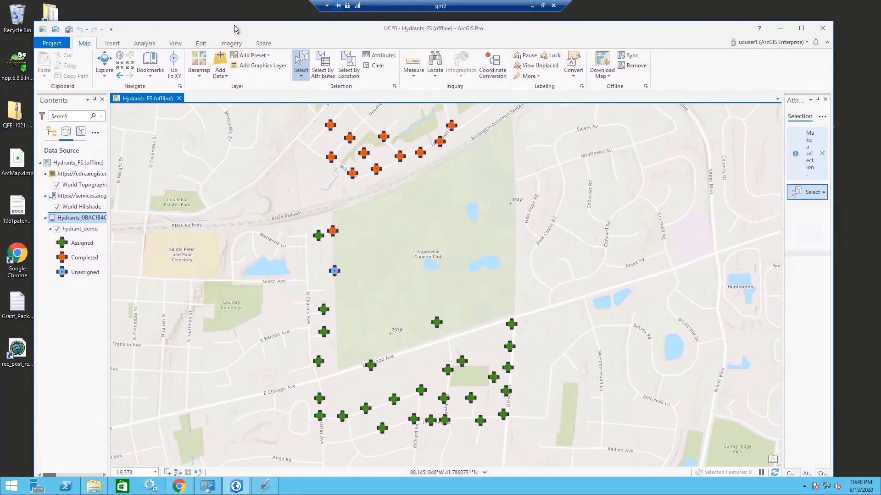
left_click(778, 28)
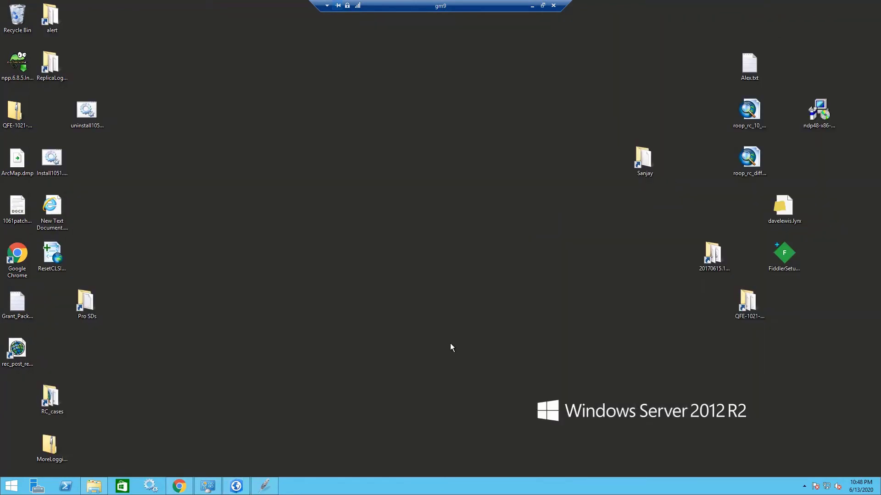
left_click(179, 486)
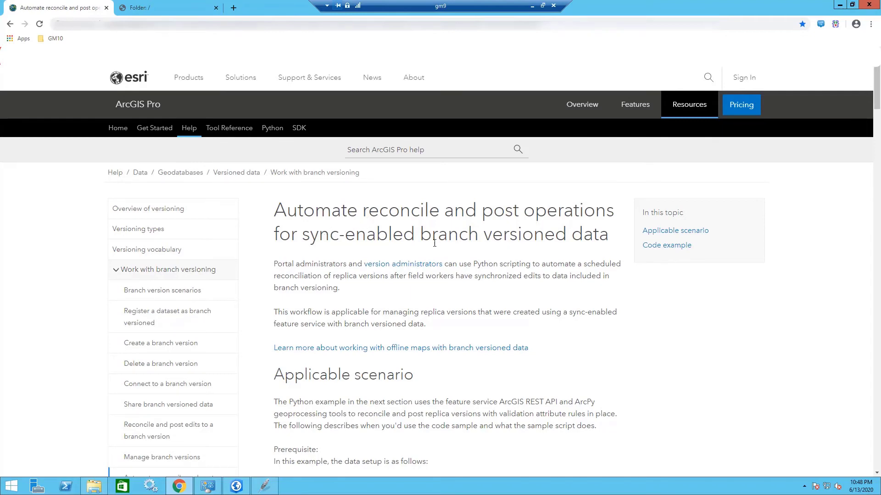
scroll(449, 277, "down", 15)
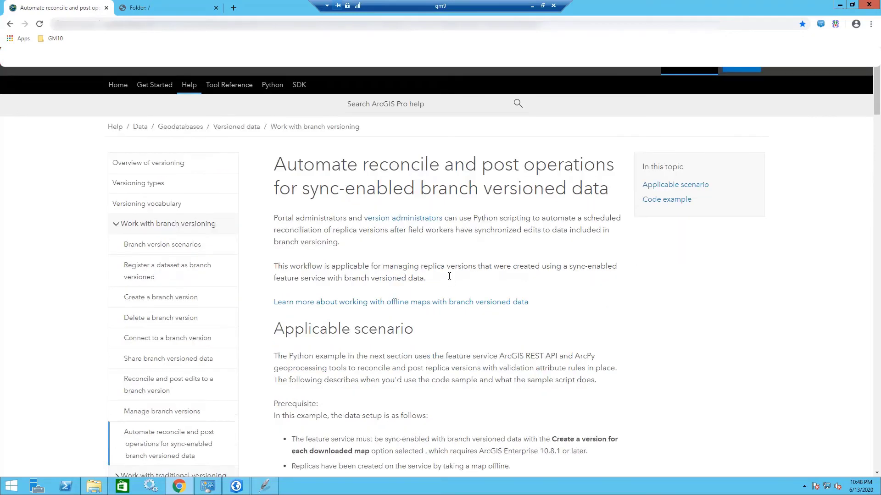
scroll(448, 276, "down", 4)
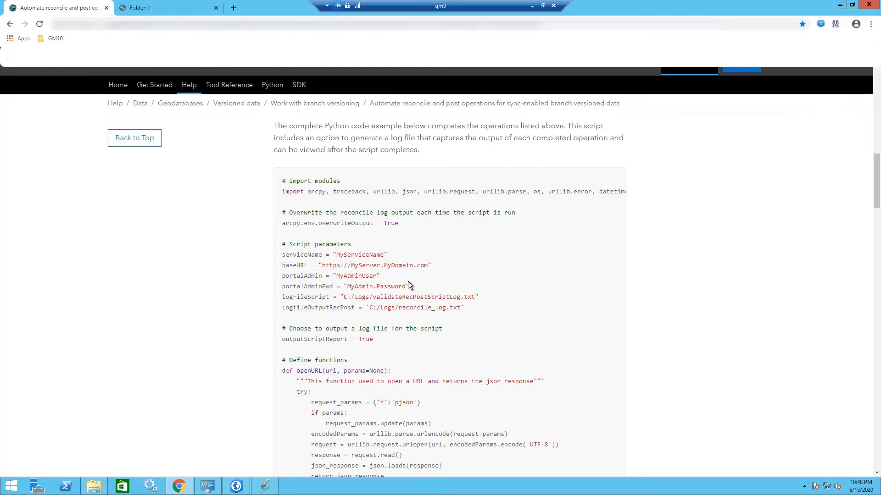
Step: Switch to Wing and start debugging the reconcile and post automation script up to the portal sign-in breakpoint
left_click(839, 5)
left_click(265, 486)
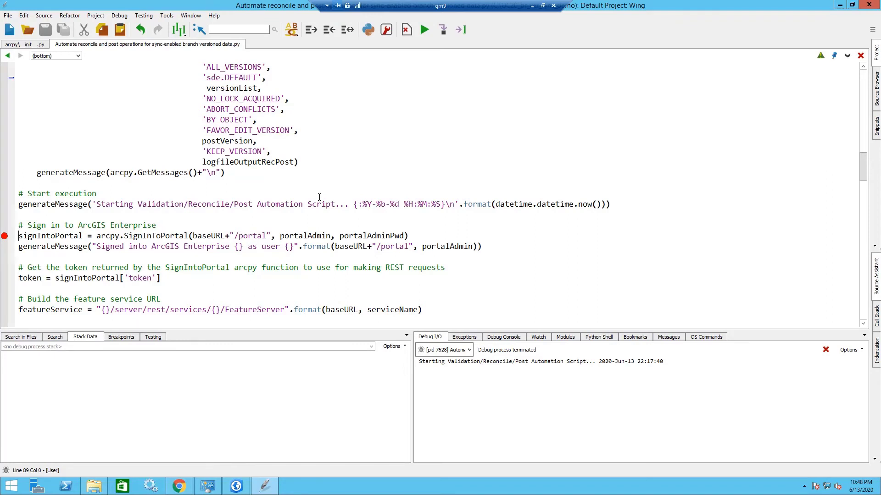
left_click(425, 31)
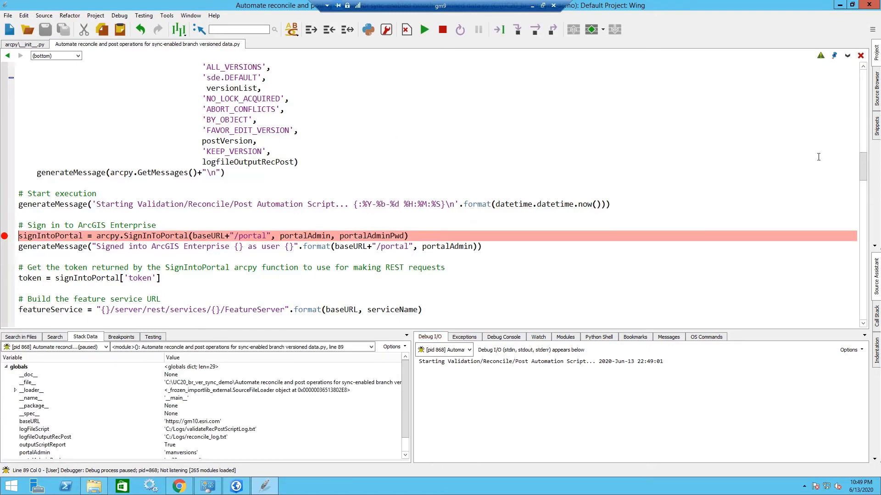
Step: Review the script parameters and the reconcile function, and continue debugging past the portal sign-in to the repVersionsJson breakpoint
left_click_drag(862, 166, 869, 81)
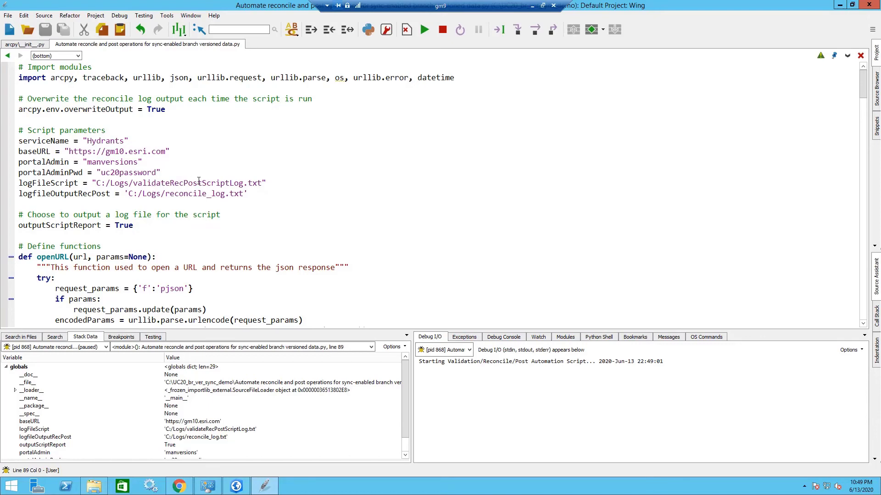
scroll(346, 225, "down", 20)
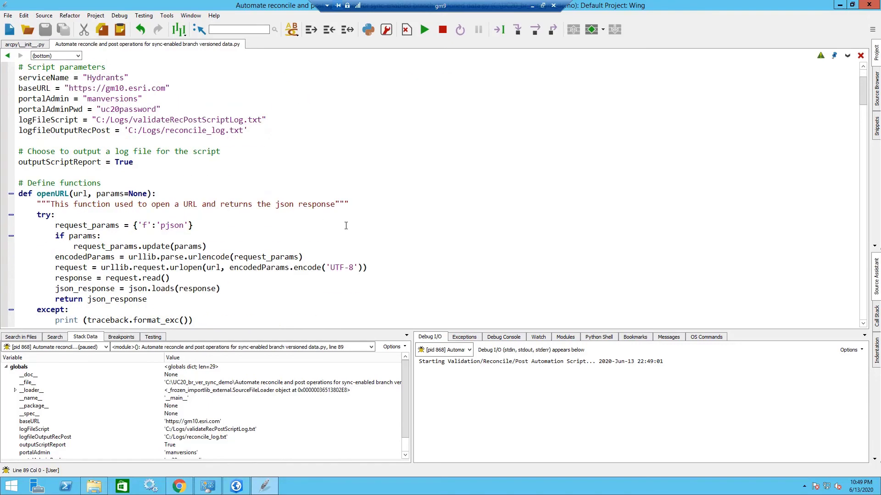
scroll(346, 225, "down", 5)
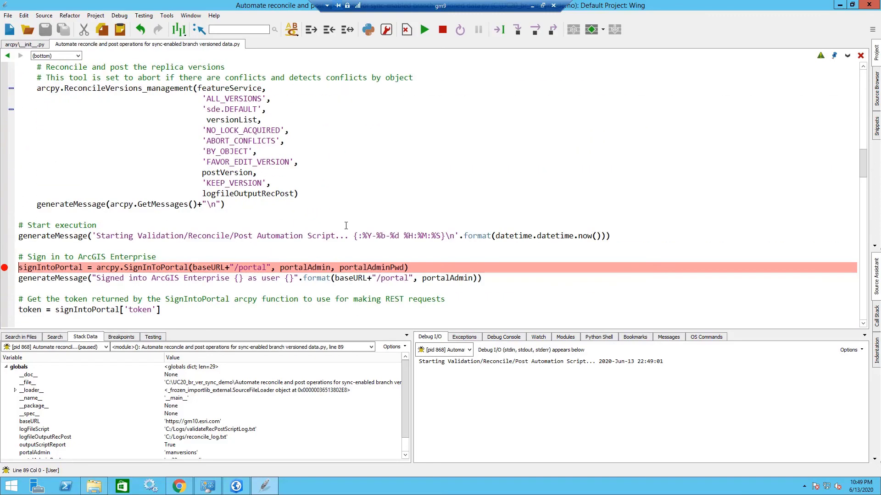
left_click(421, 31)
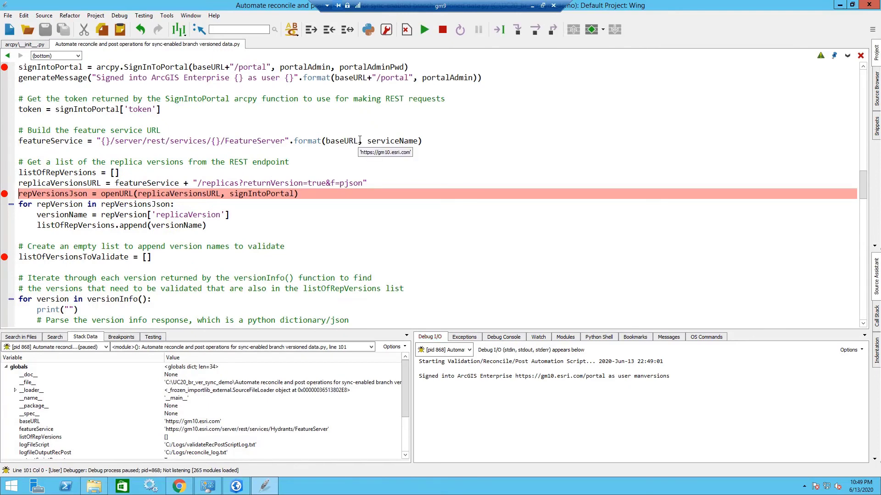
Step: Highlight replicas?returnVersion=true in the replica versions URL, and continue debugging to the listOfVersionsToValidate breakpoint
scroll(360, 140, "down", 1)
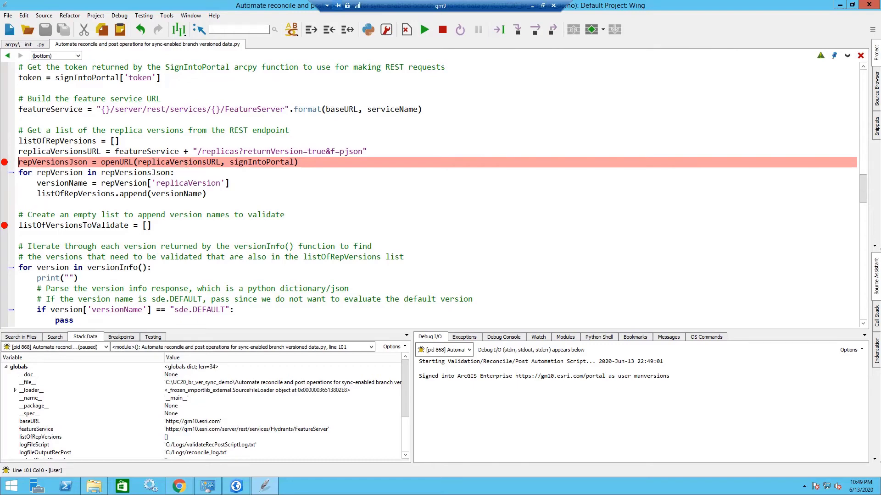
mouse_move(184, 164)
left_click_drag(202, 152, 325, 152)
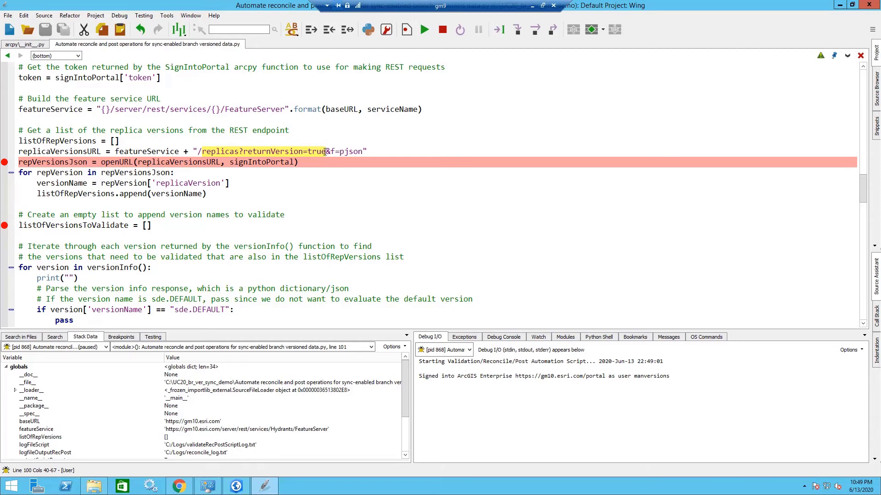
left_click(239, 189)
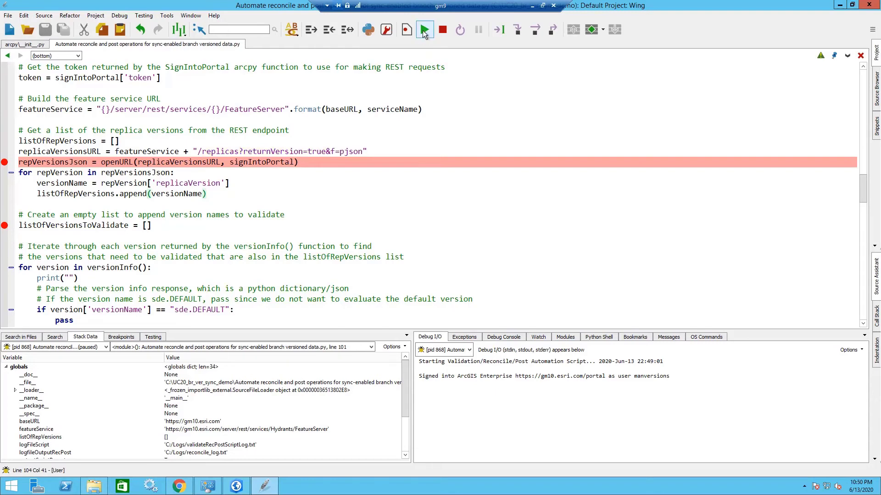
left_click(422, 30)
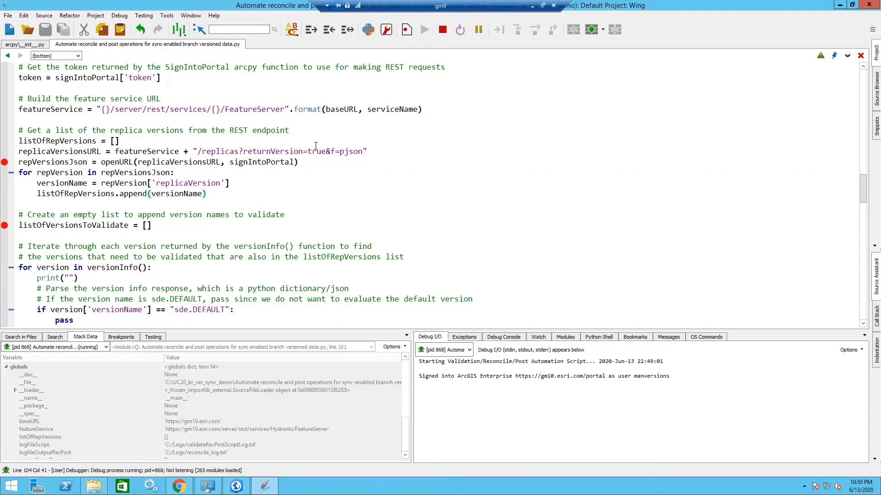
Step: Review the loop that builds listOfVersionsToValidate from versionInfo(), and continue debugging to the passEval breakpoint
scroll(315, 147, "down", 4)
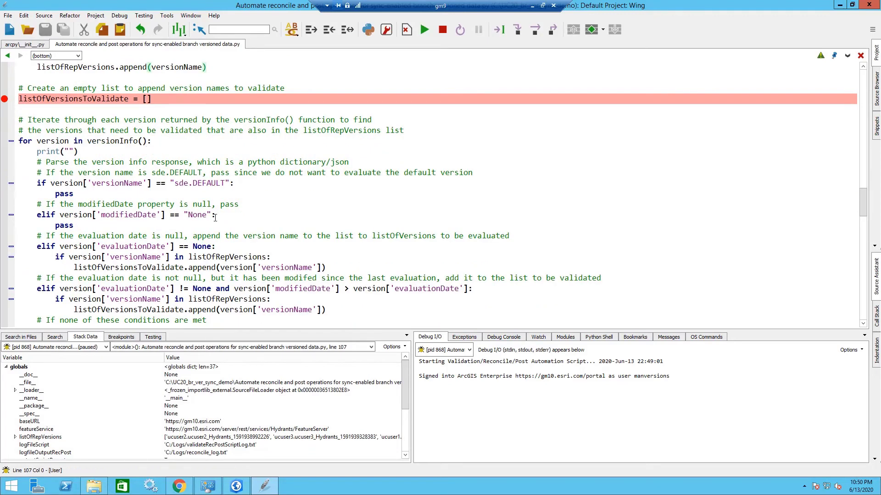
scroll(215, 218, "down", 1)
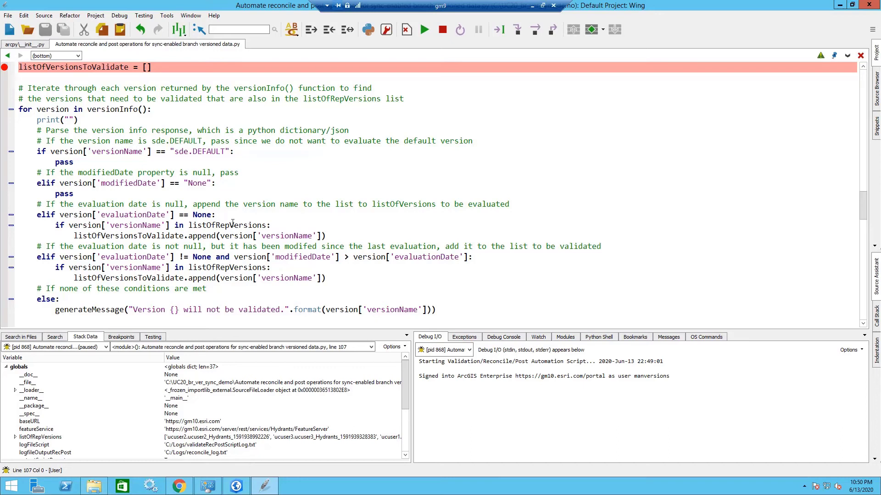
mouse_move(233, 223)
scroll(240, 209, "down", 1)
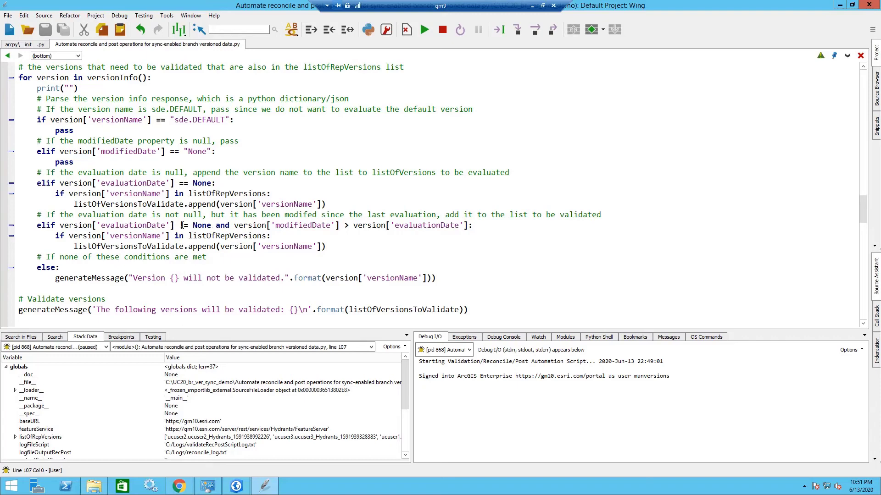
scroll(222, 222, "down", 3)
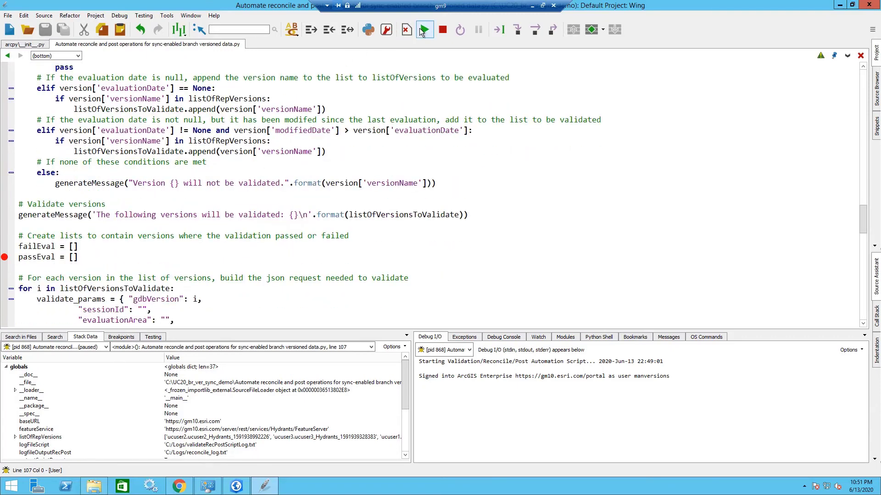
left_click(420, 29)
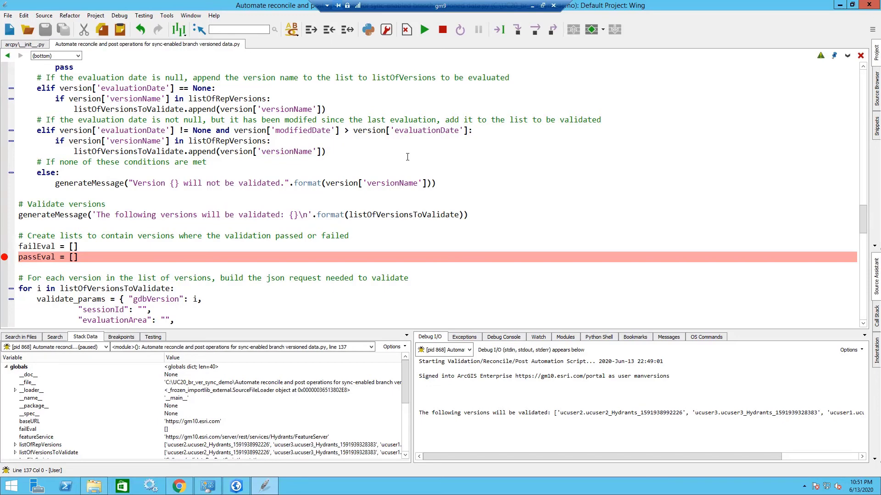
Step: Review the validation request code, break on the evalVersion[0] == False check, and continue debugging to it for the first two versions
scroll(409, 154, "down", 4)
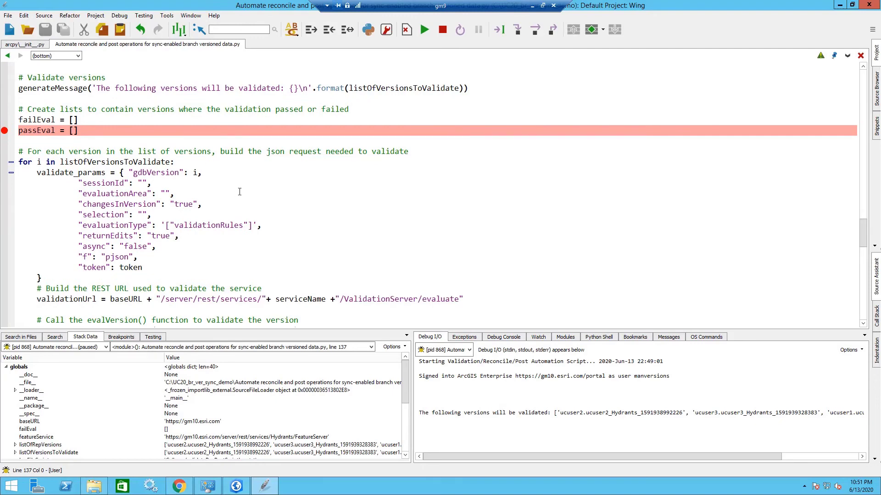
scroll(266, 187, "down", 1)
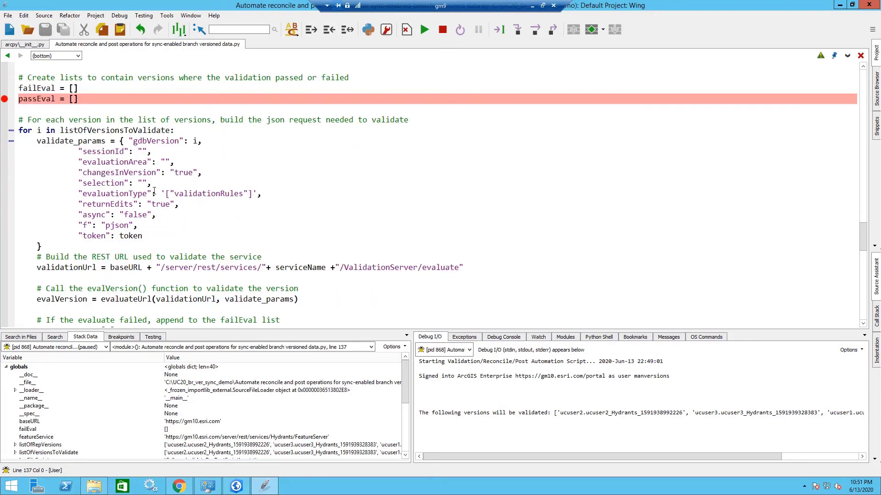
scroll(146, 172, "down", 2)
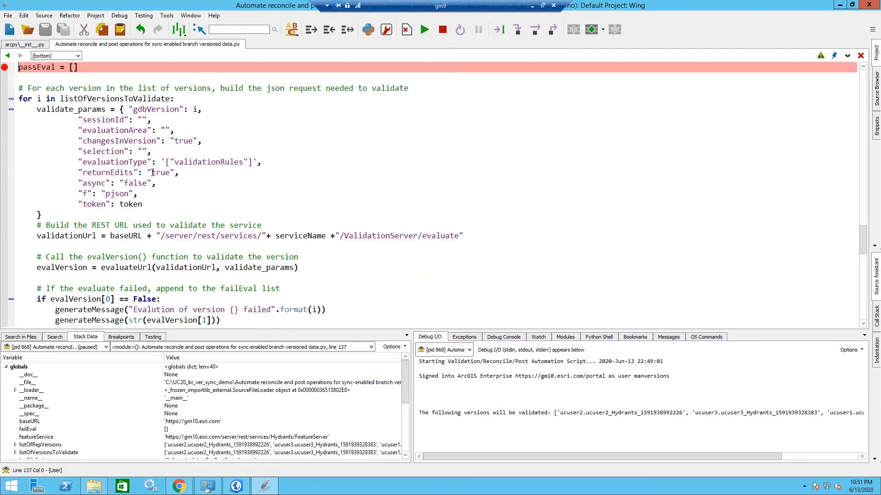
scroll(151, 174, "down", 1)
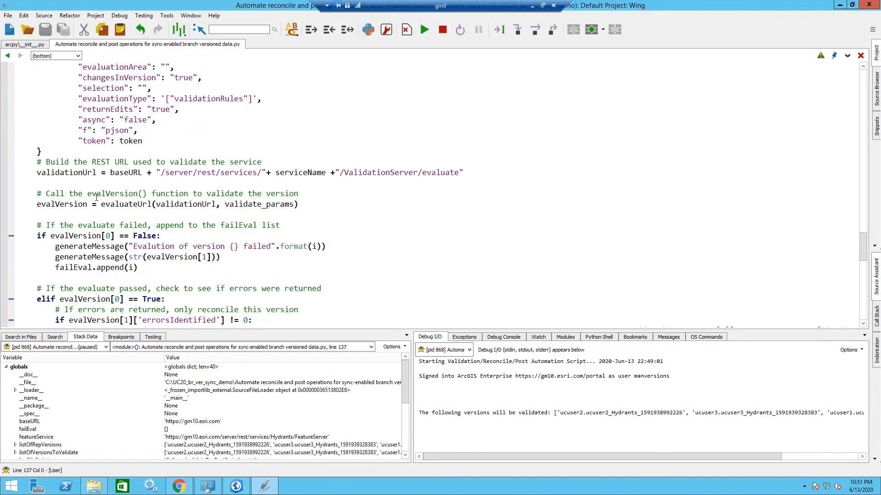
left_click(4, 236)
left_click(424, 29)
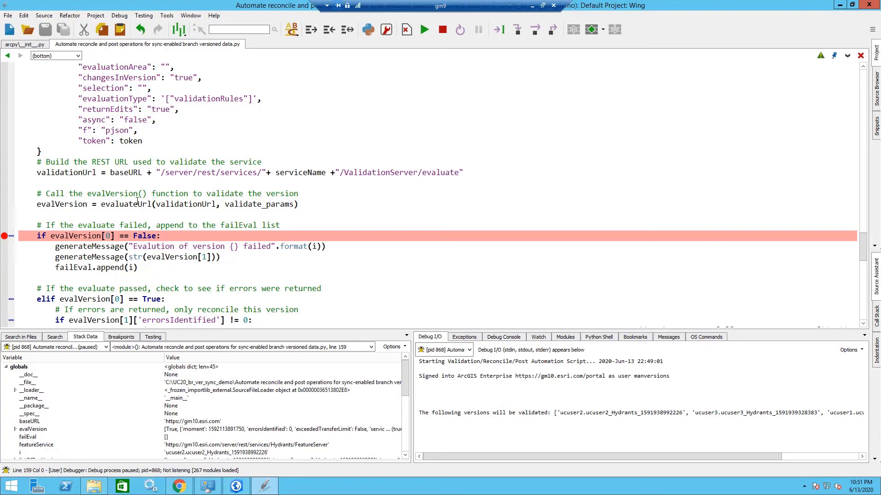
mouse_move(137, 201)
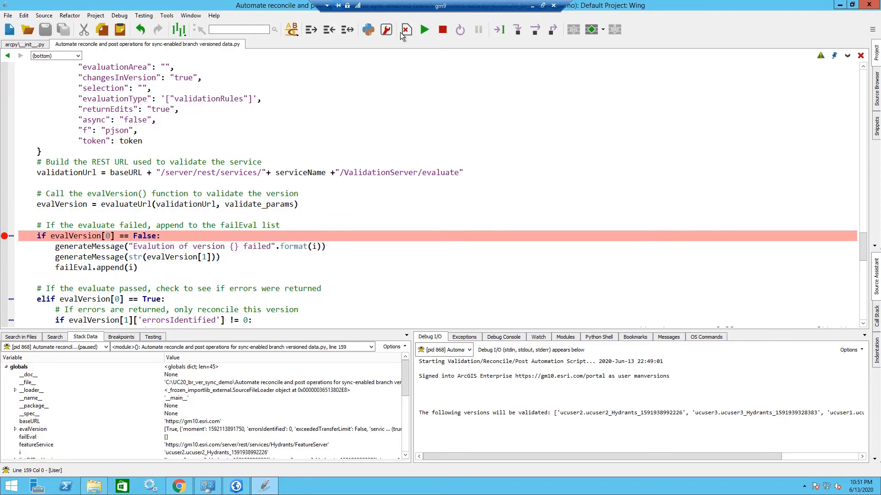
left_click(421, 29)
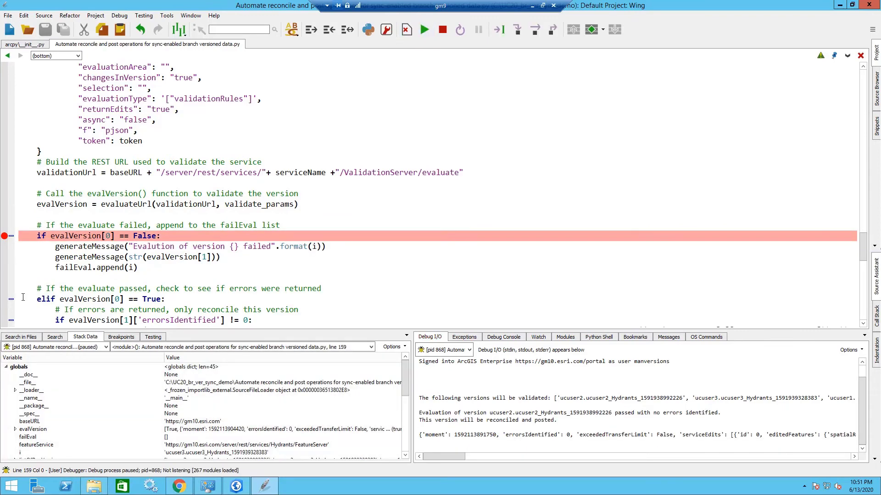
Step: Break on the evalVersion[0] == True check, advance to the errorsIdentified condition, and remove both evalVersion[0] breakpoints
left_click(4, 290)
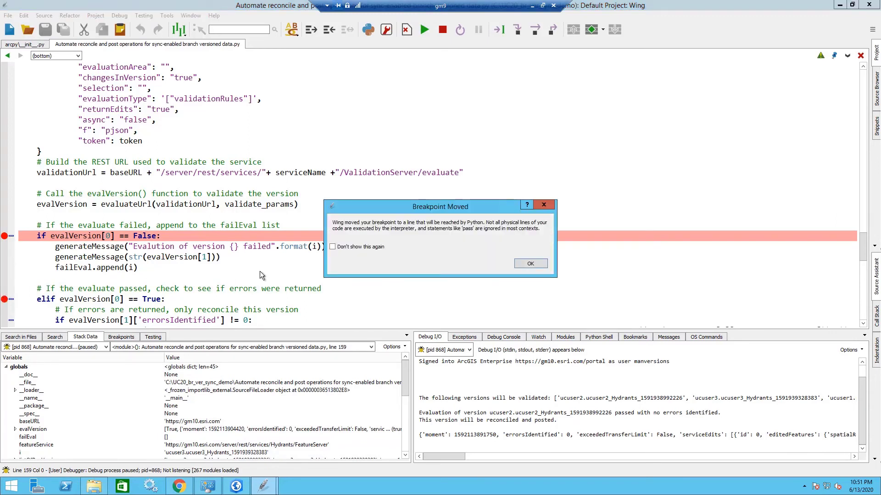
left_click(530, 263)
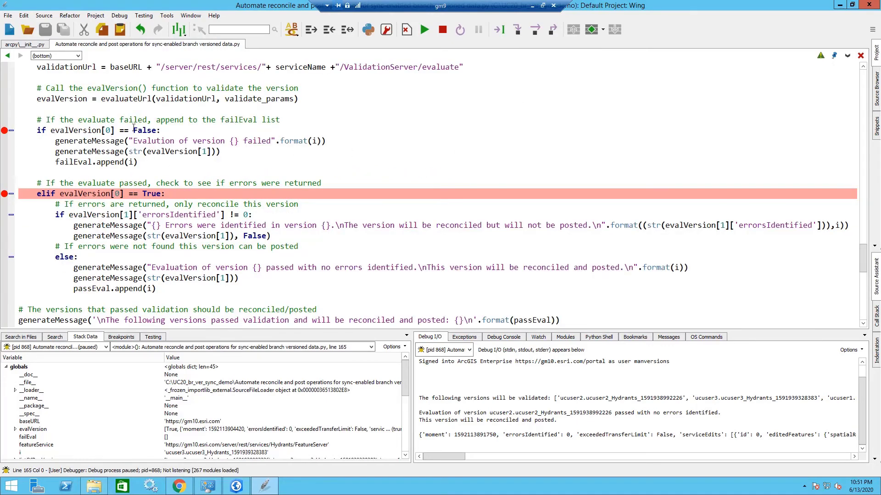
key("F6")
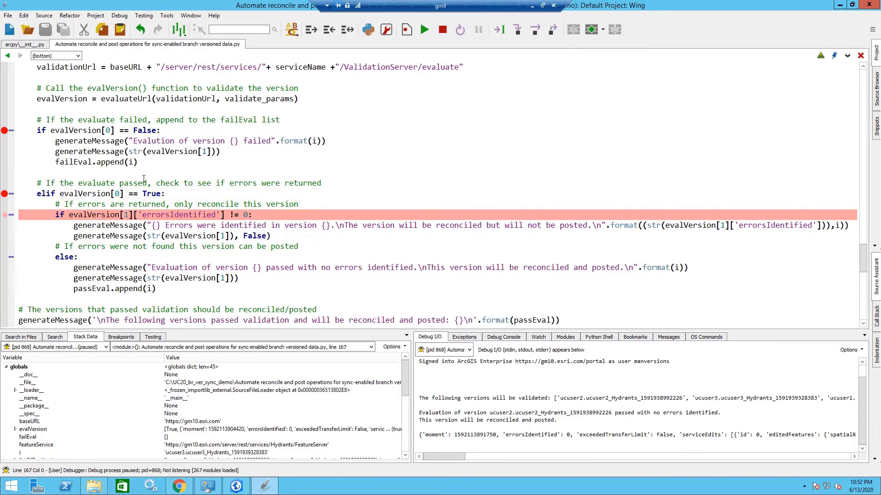
left_click(7, 194)
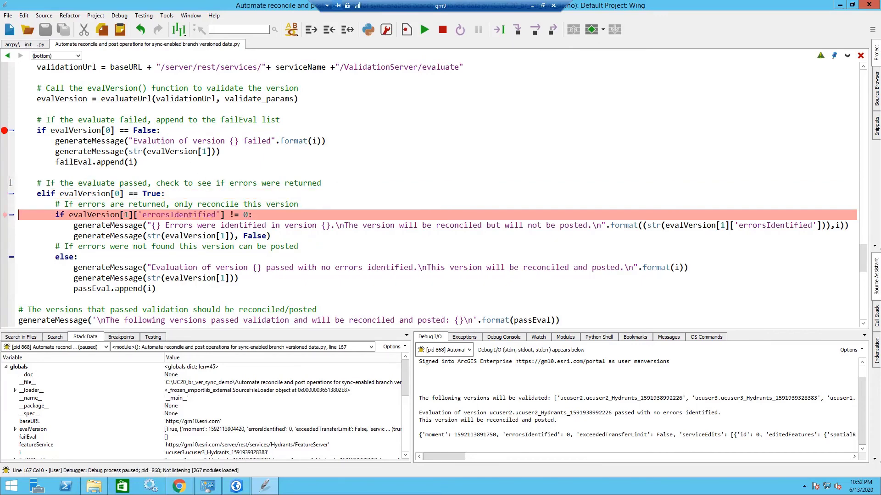
left_click(7, 130)
Step: Continue debugging to recPostVersions(passEval, True), and run that reconcile and post call up to the recPostVersions(listOfRepVersions, False) breakpoint
scroll(12, 130, "down", 4)
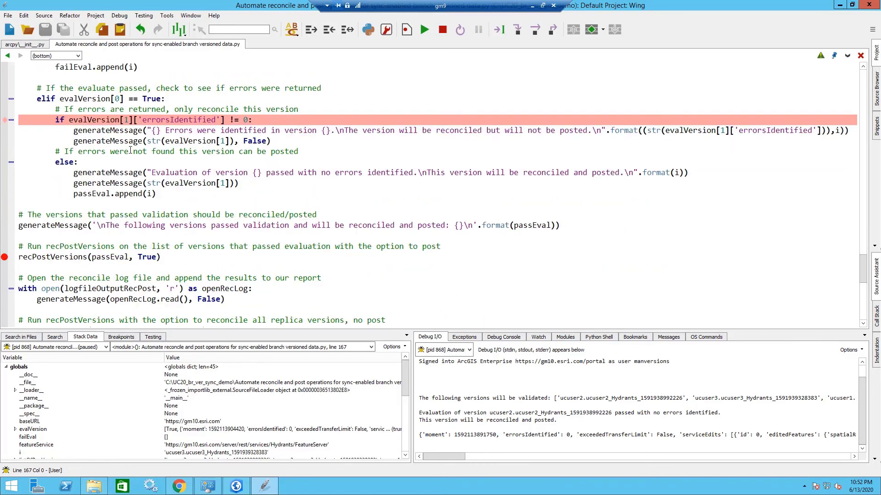
left_click(424, 29)
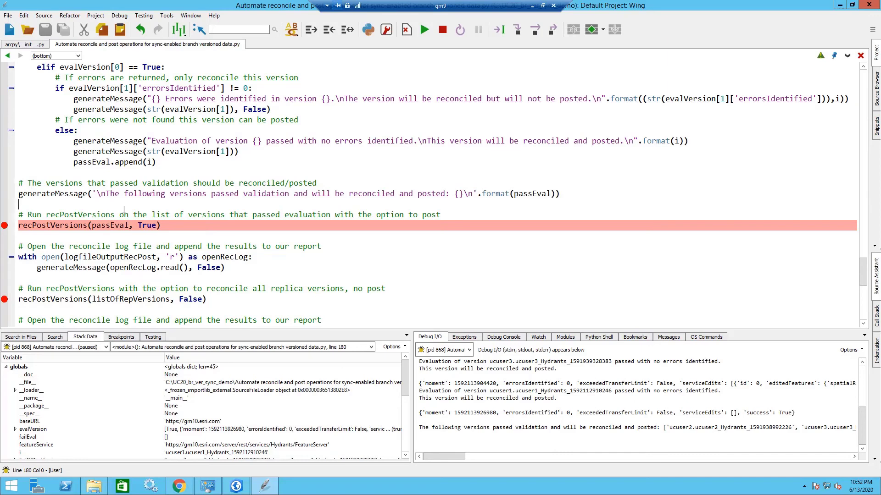
mouse_move(113, 227)
mouse_move(157, 226)
left_click(424, 30)
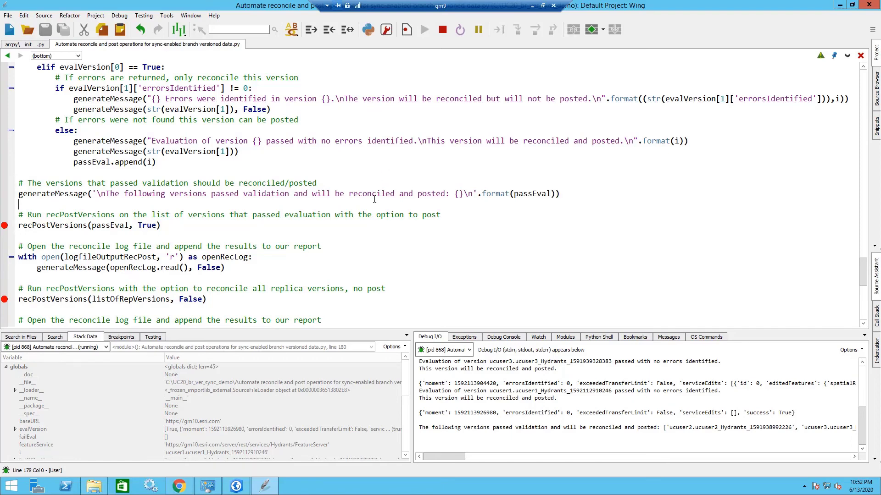
scroll(375, 199, "down", 1)
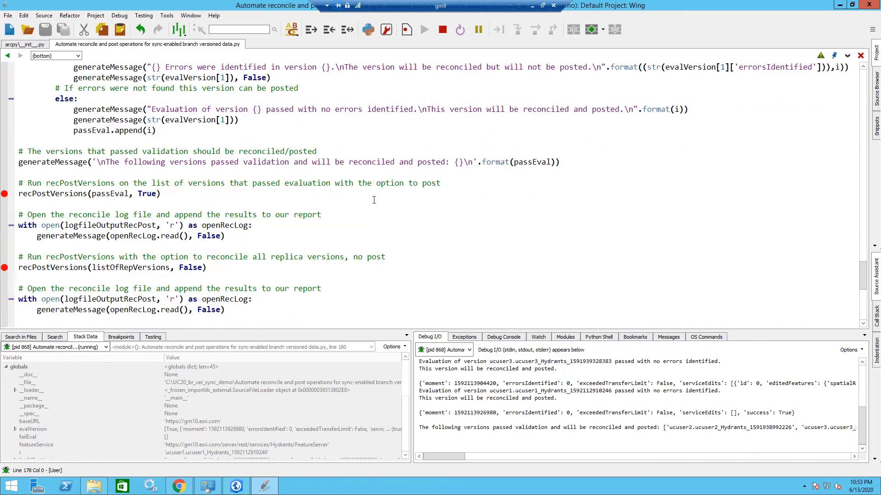
scroll(374, 199, "down", 1)
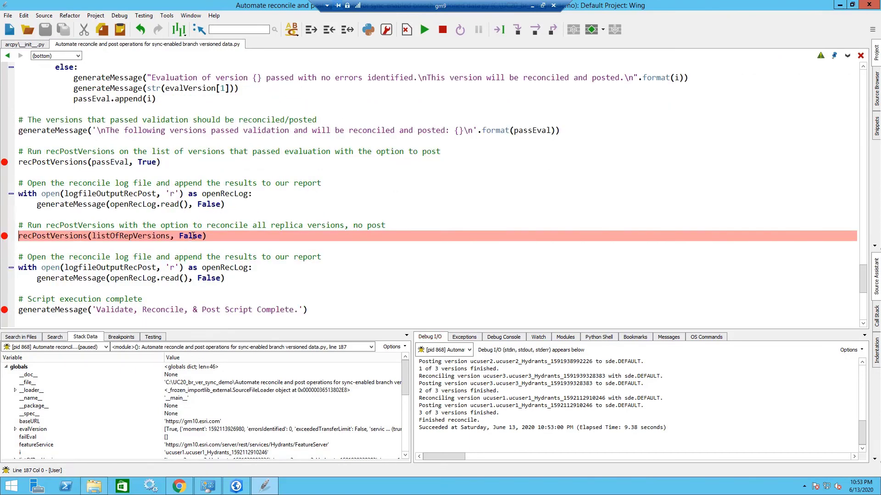
Step: Run the reconcile-only call on all replica versions and continue debugging until the script completes
mouse_move(193, 236)
left_click(425, 30)
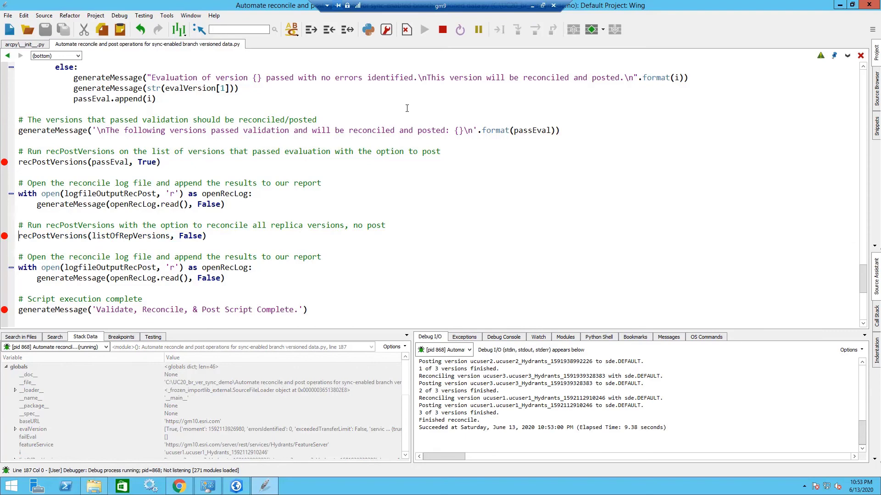
scroll(414, 136, "down", 1)
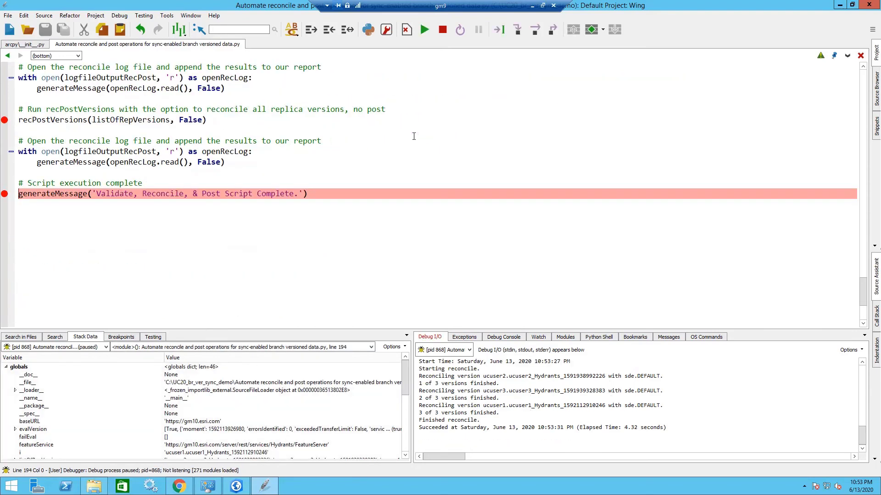
left_click(425, 29)
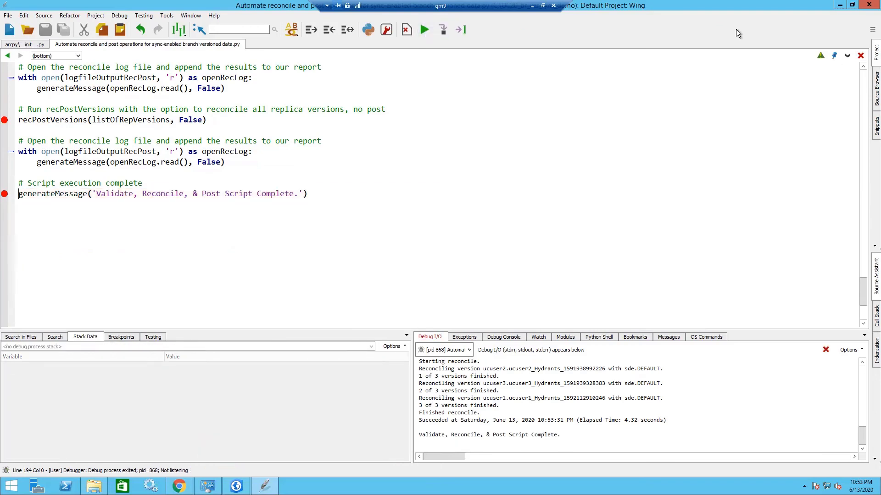
Step: Minimize Wing, bring up the offline Hydrants_FS map in ArcGIS Pro, and restore the gm9 session to a movable window
left_click(839, 6)
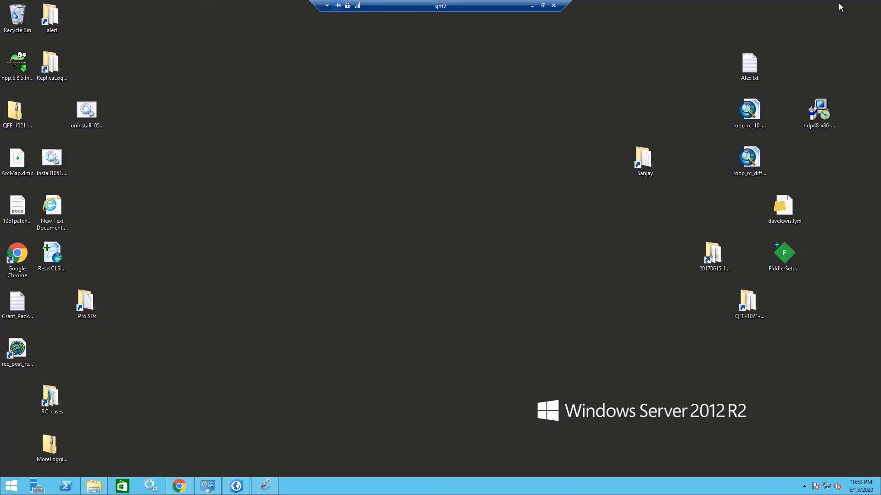
left_click(236, 488)
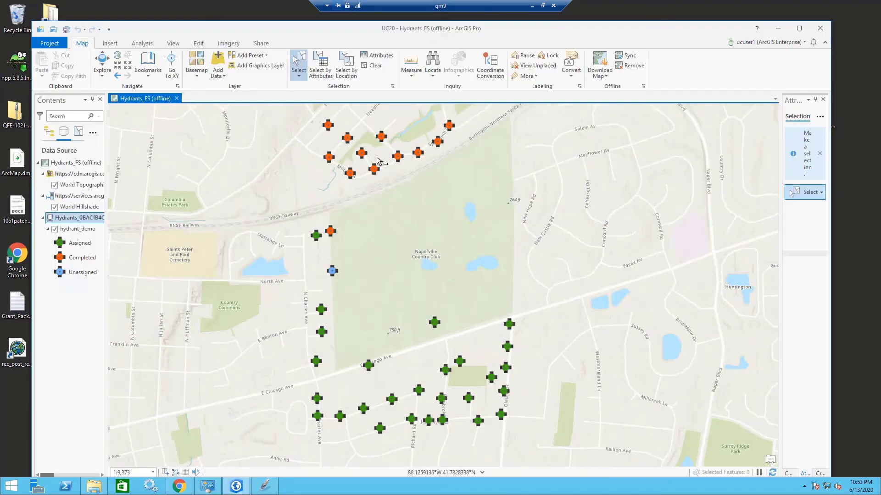
left_click(542, 9)
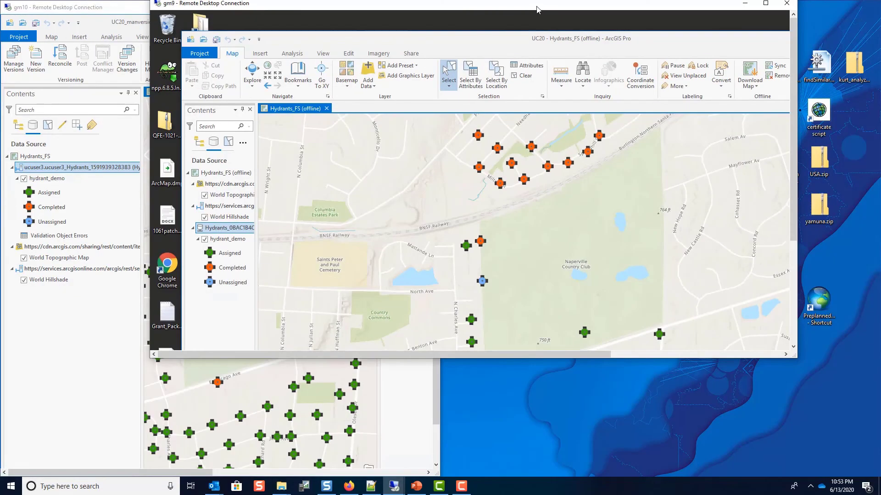
left_click_drag(542, 9, 609, 21)
Step: Show the gm10 session full screen and refresh the Hydrants_FS map's version data
left_click_drag(204, 14, 321, 37)
double_click(321, 34)
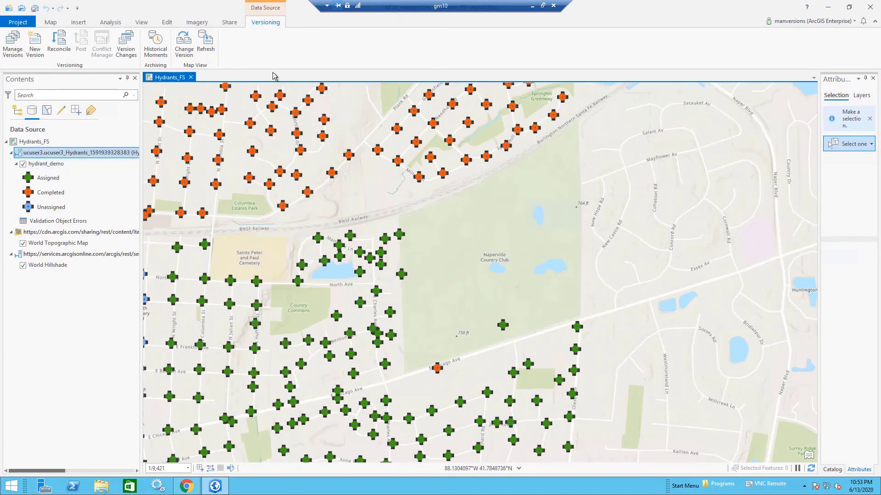
left_click(205, 46)
Step: Switch to the gm9 session full screen, sync the offline Hydrants_FS map in ArcGIS Pro, and minimize the application
left_click(532, 6)
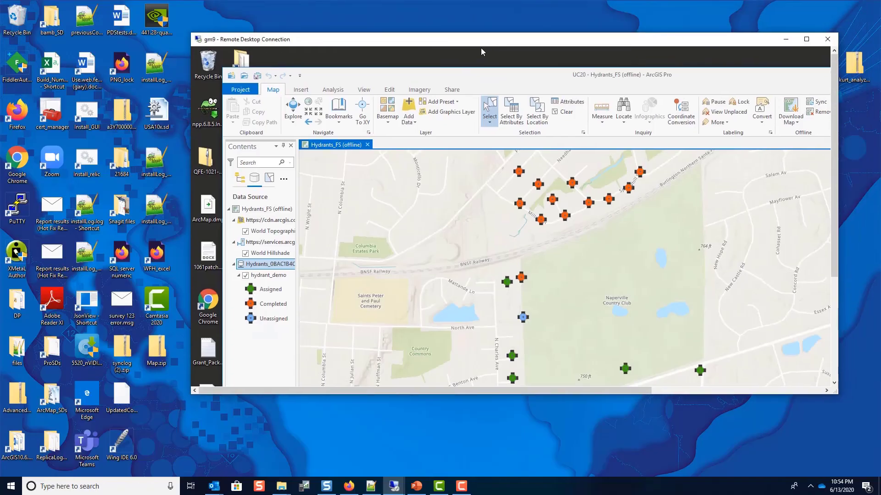
double_click(481, 48)
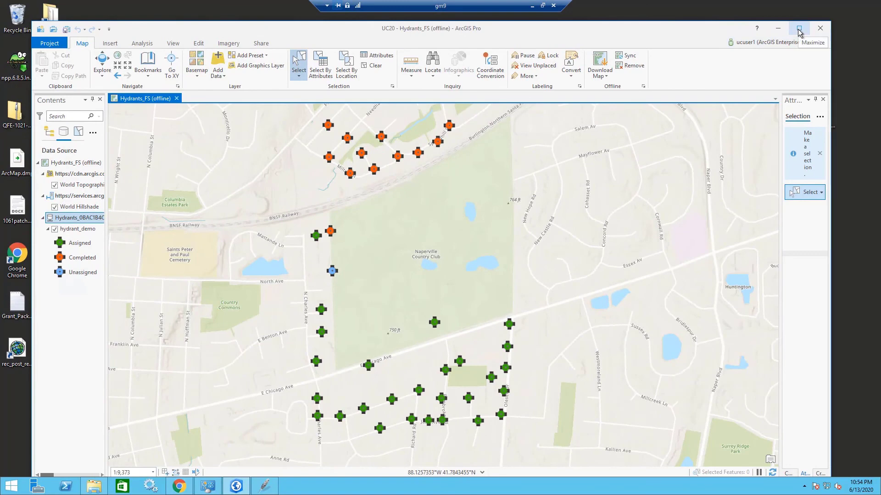
left_click(799, 30)
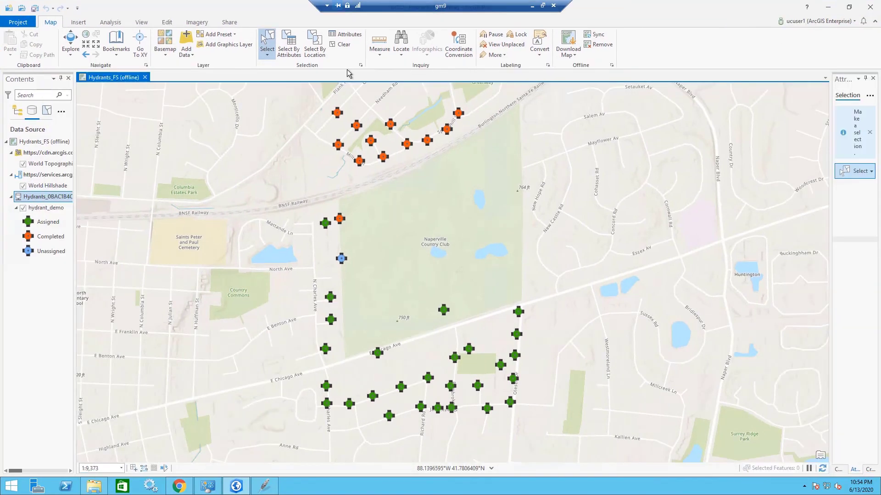
left_click(594, 35)
left_click(828, 7)
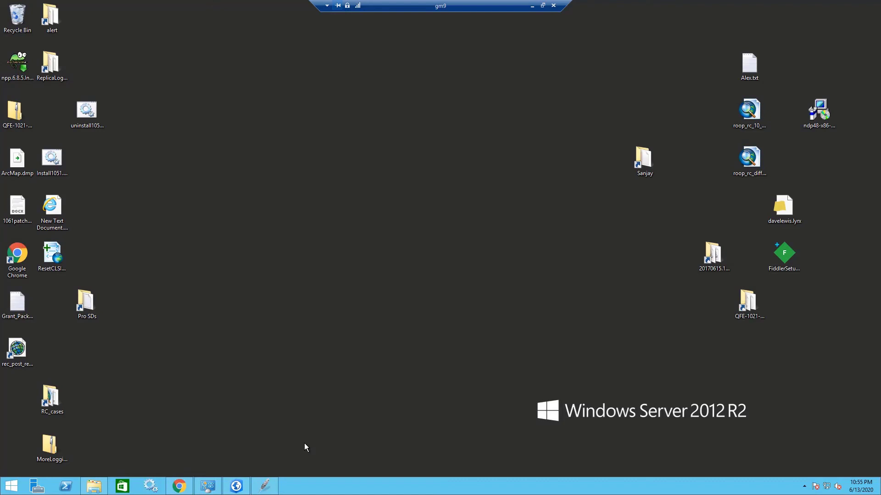
Step: Switch to the C: drive's logs folder in File Explorer, and reposition and enlarge its window
left_click(94, 486)
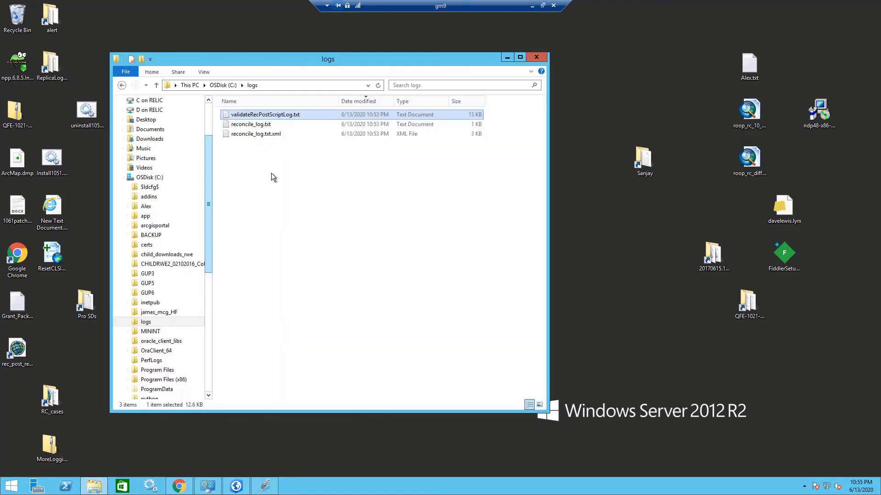
left_click_drag(388, 64, 366, 39)
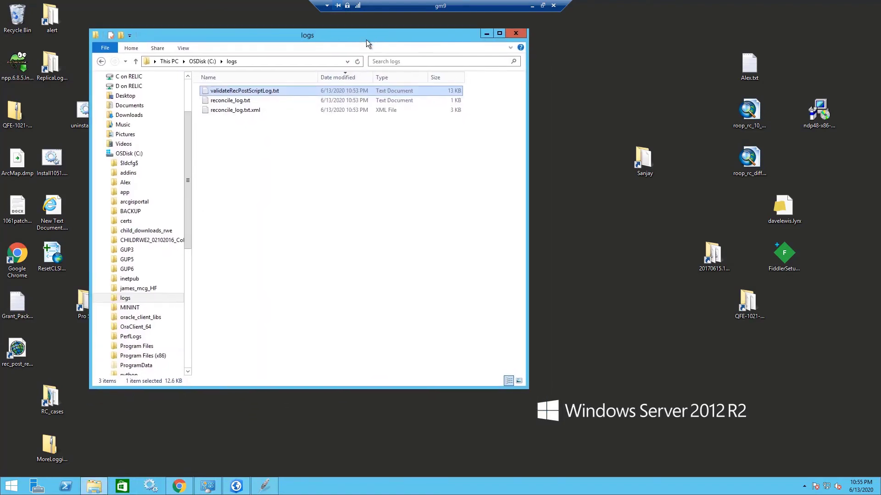
left_click_drag(527, 389, 690, 427)
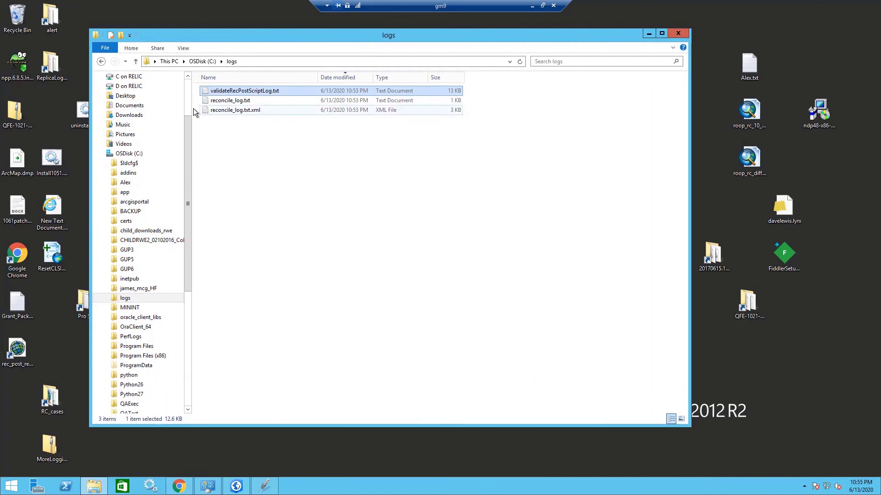
Step: Examine the validation, reconcile and post entries in validateRecPostScriptLog.txt, and minimize the log and the gm9 session
double_click(273, 90)
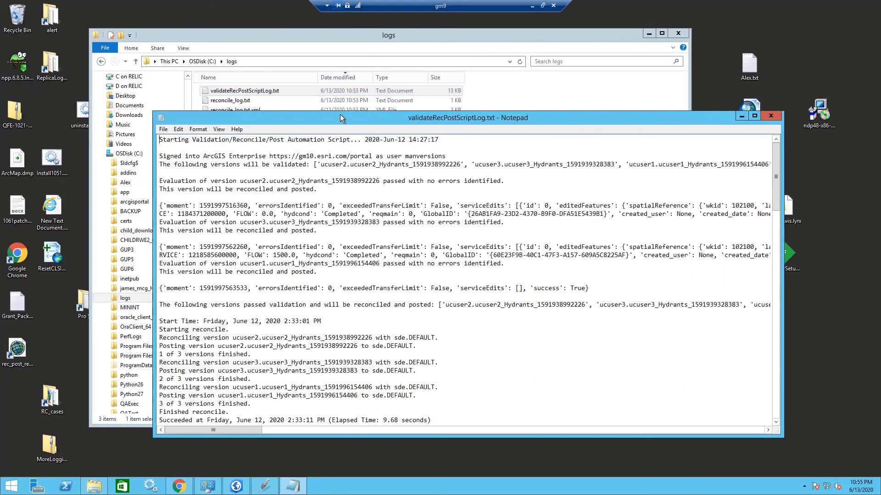
left_click_drag(338, 124, 335, 67)
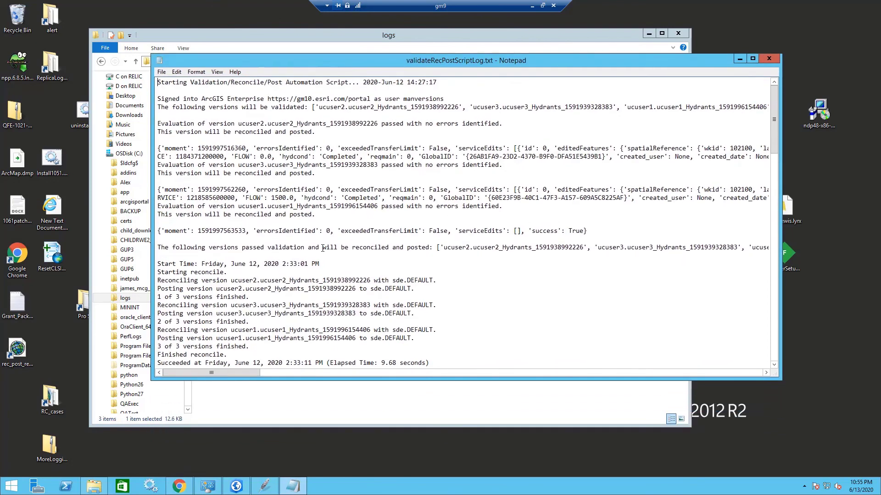
scroll(260, 262, "down", 1)
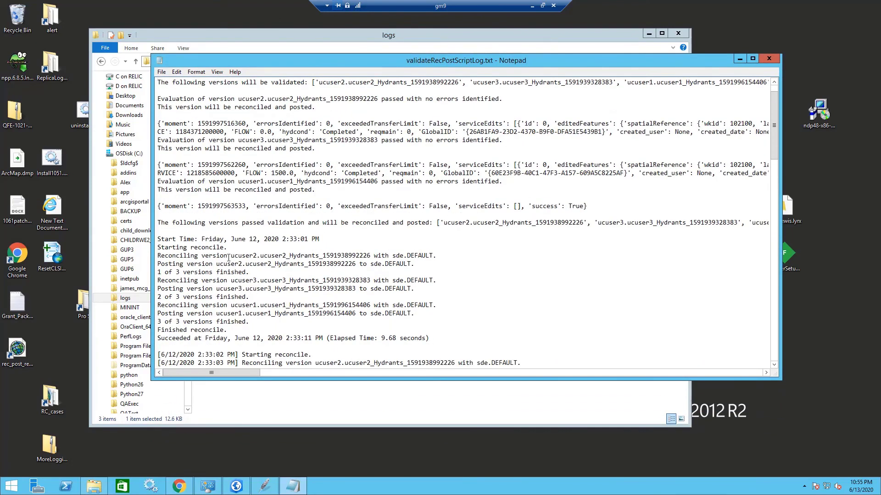
scroll(229, 257, "down", 4)
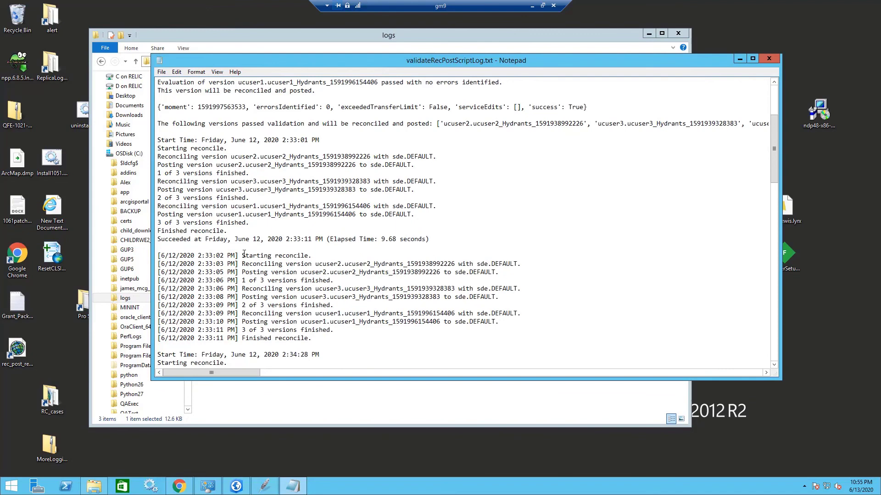
scroll(250, 250, "up", 4)
scroll(252, 250, "up", 1)
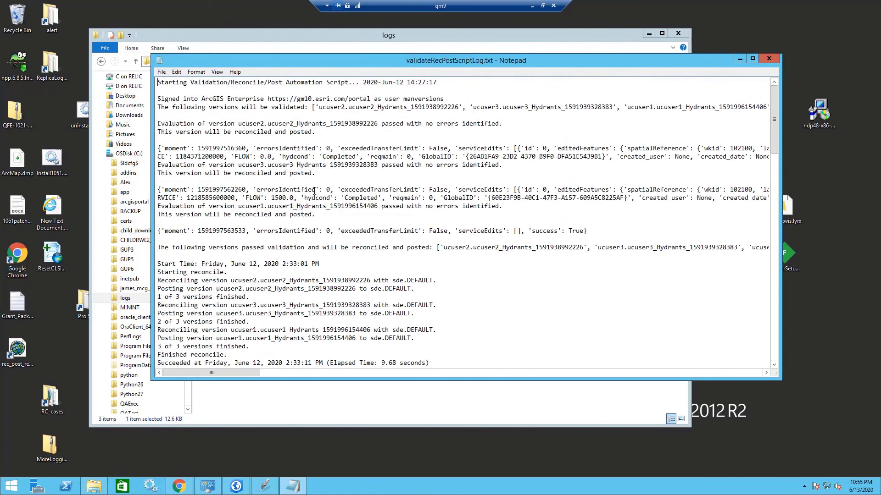
scroll(314, 192, "down", 7)
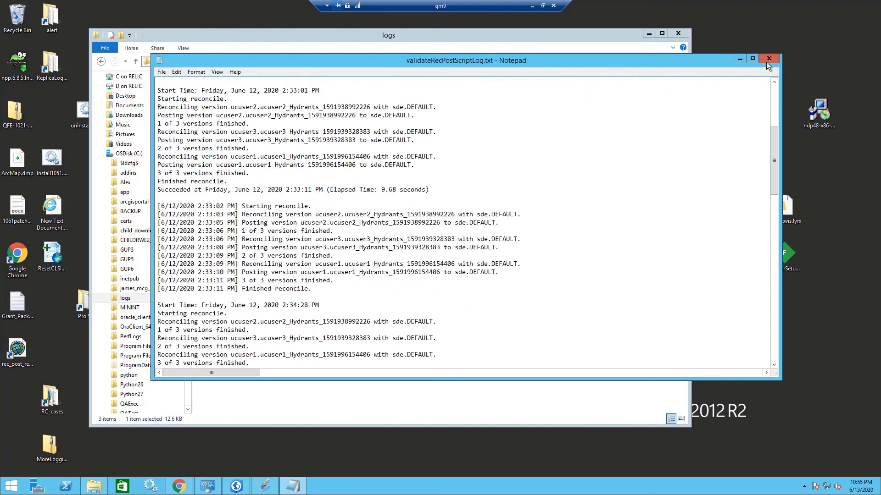
left_click(738, 60)
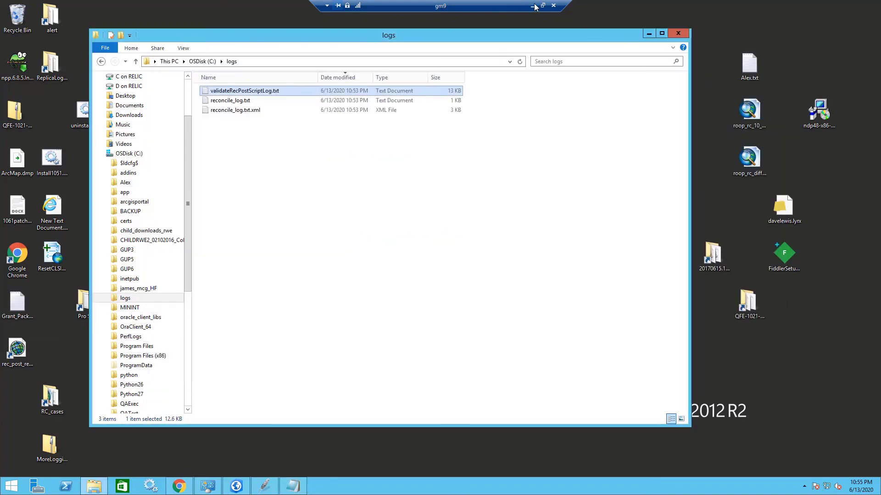
left_click(532, 7)
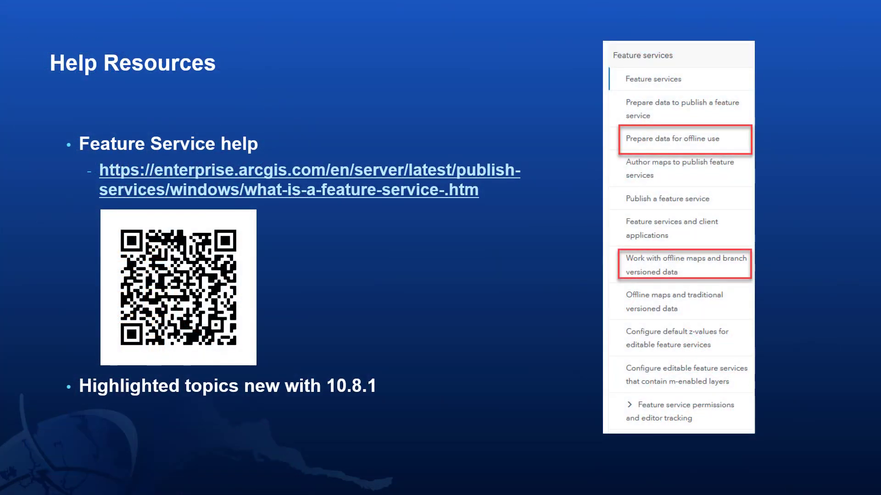